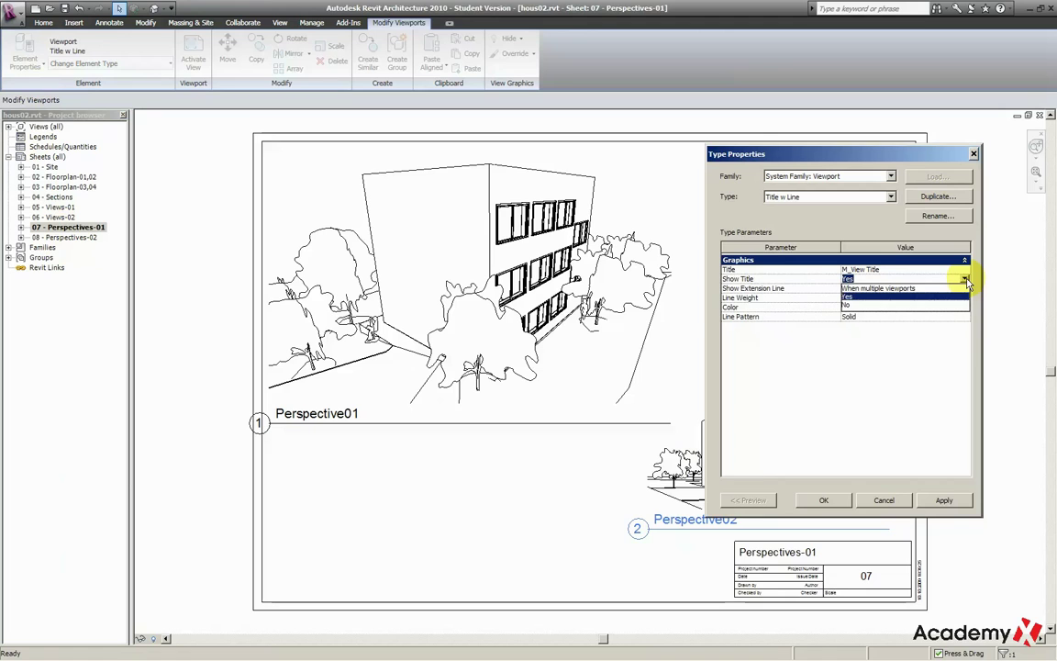
# - Cancel the viewport Type and Instance Properties dialogs unchanged, then expand the Families list
pyautogui.click(888, 502)
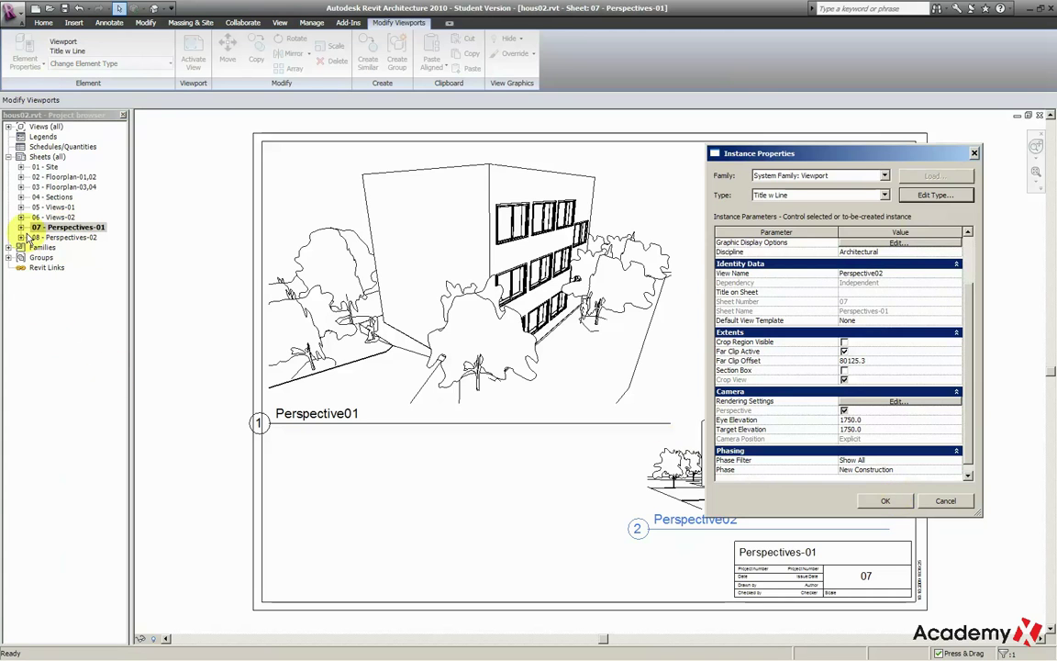
pyautogui.click(940, 500)
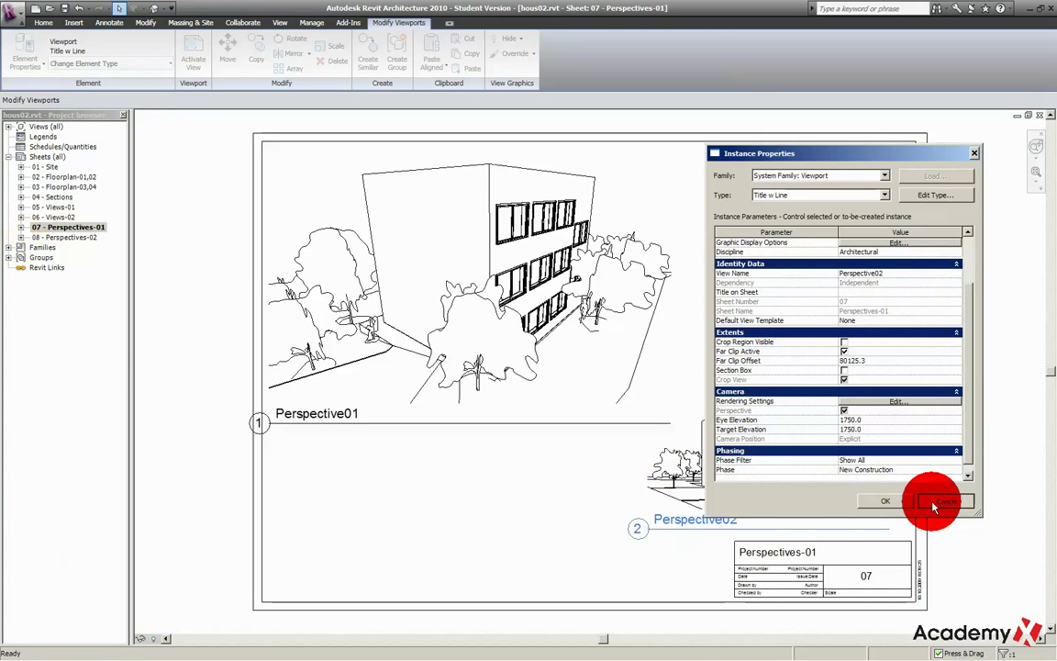
pyautogui.click(20, 248)
# - Uncheck Number in the M_View Title type properties so sheet 07's view titles show no numbers
pyautogui.click(20, 257)
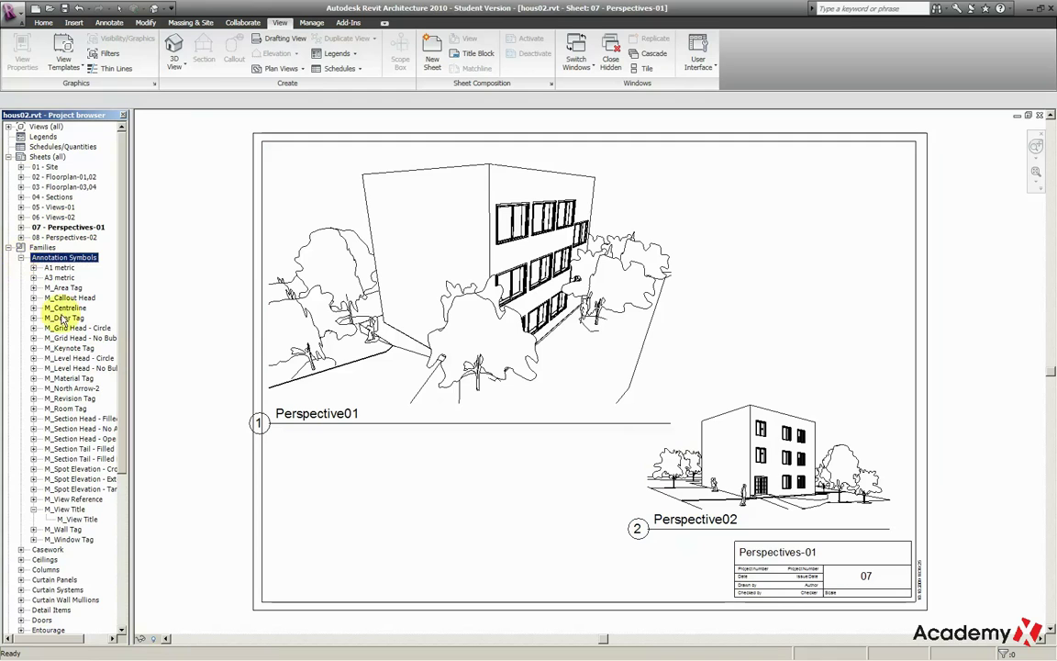
pyautogui.click(34, 509)
pyautogui.rightClick(78, 520)
pyautogui.click(108, 632)
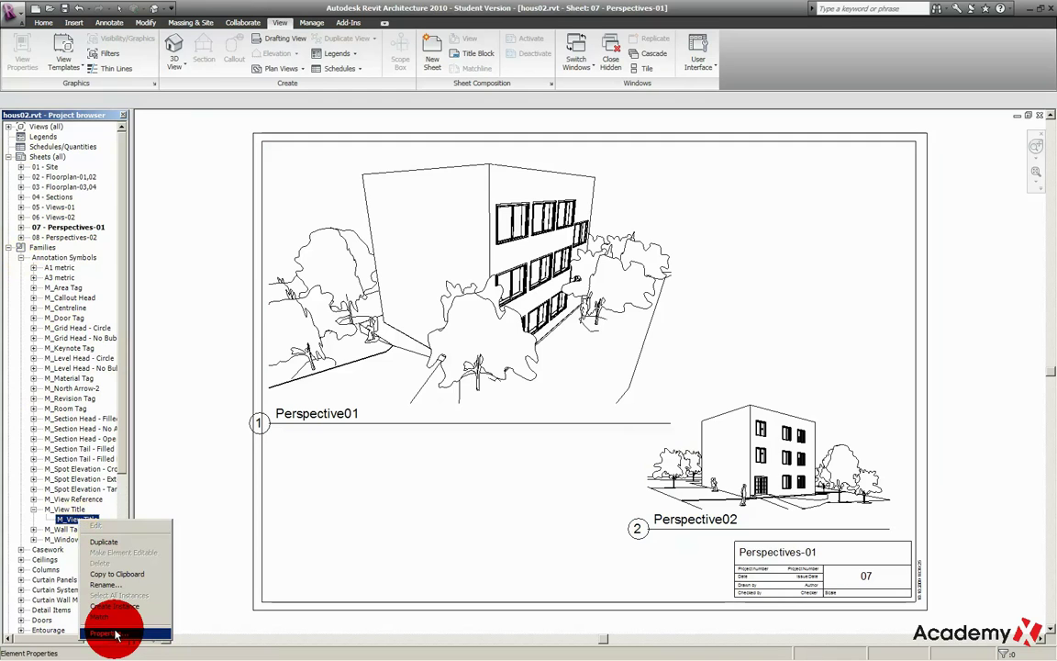
pyautogui.moveTo(537, 153); pyautogui.dragTo(200, 37)
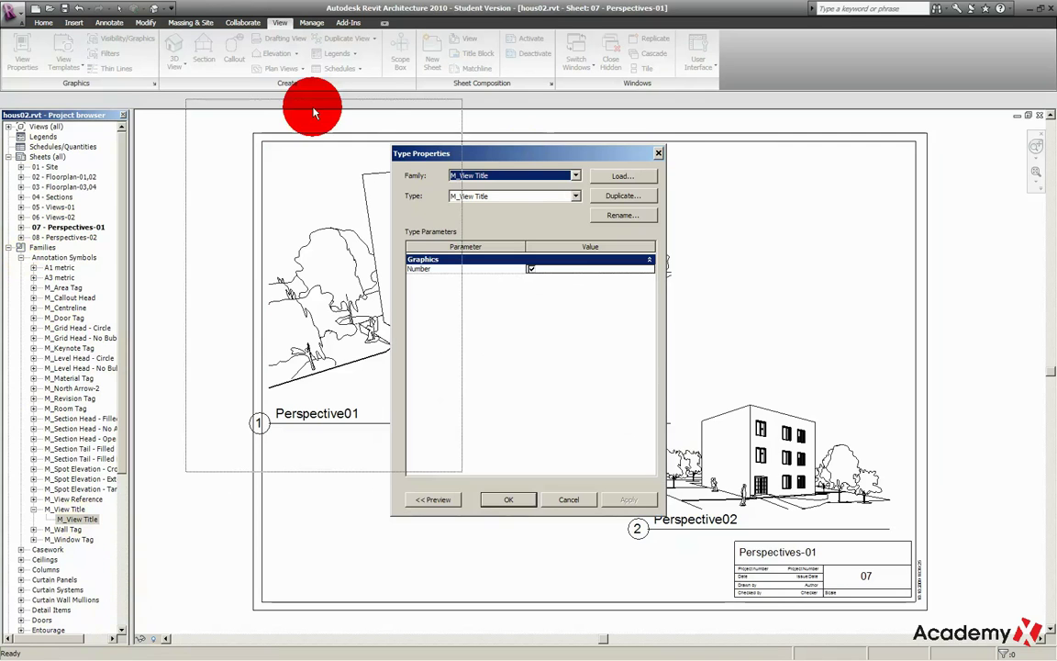
pyautogui.click(193, 153)
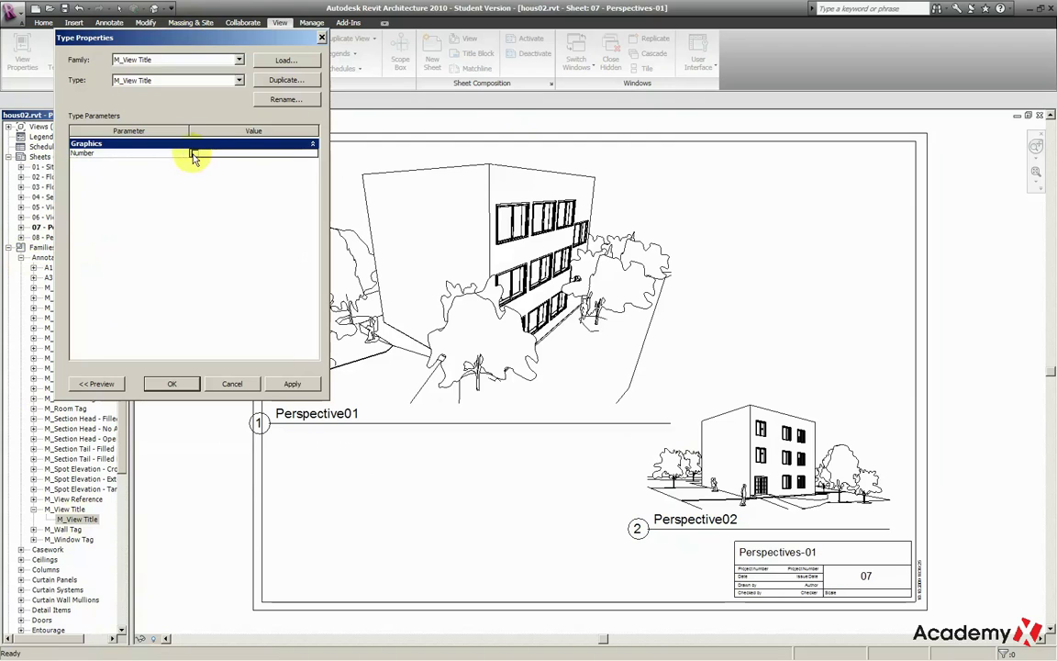
pyautogui.click(291, 383)
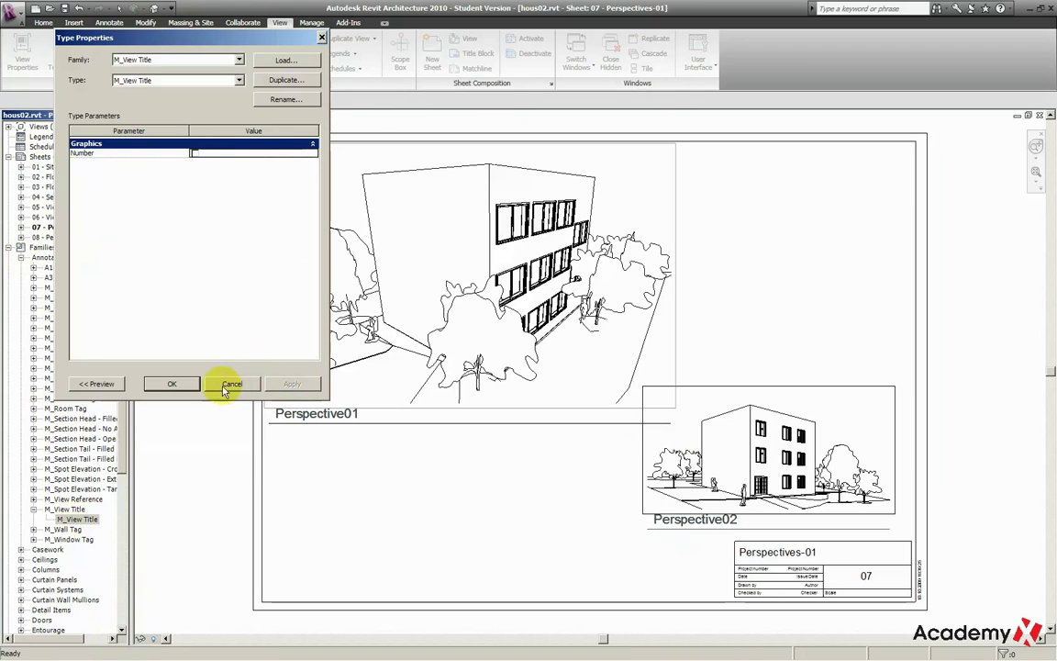
pyautogui.click(172, 384)
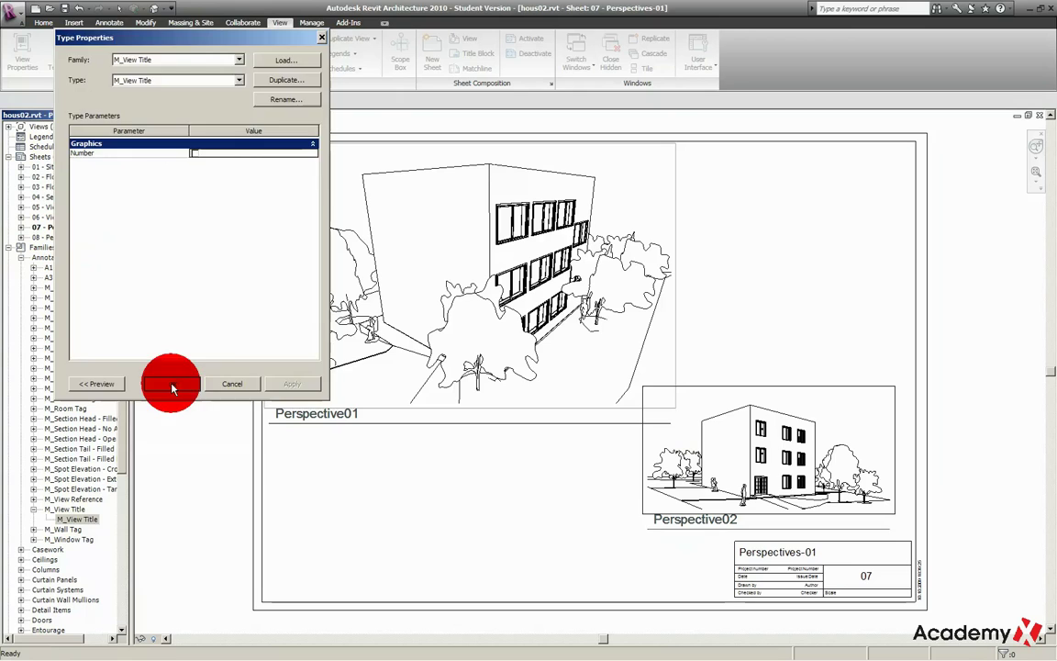
# - Switch both the Perspective01 and Perspective02 viewports to the Title No Line type
pyautogui.click(317, 418)
pyautogui.click(94, 64)
pyautogui.click(92, 101)
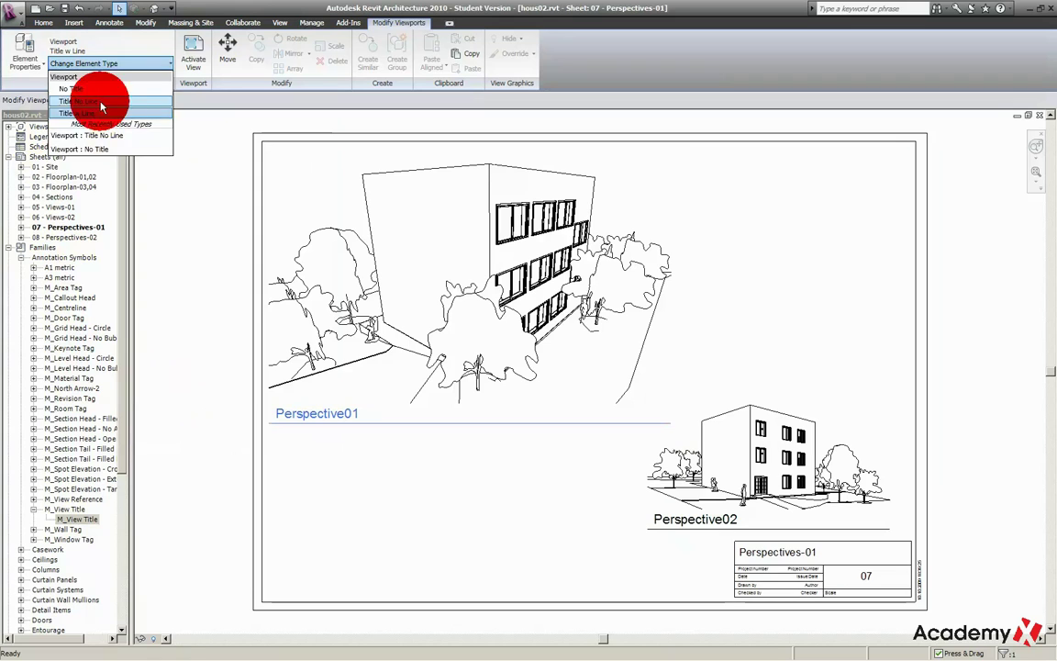
pyautogui.click(695, 520)
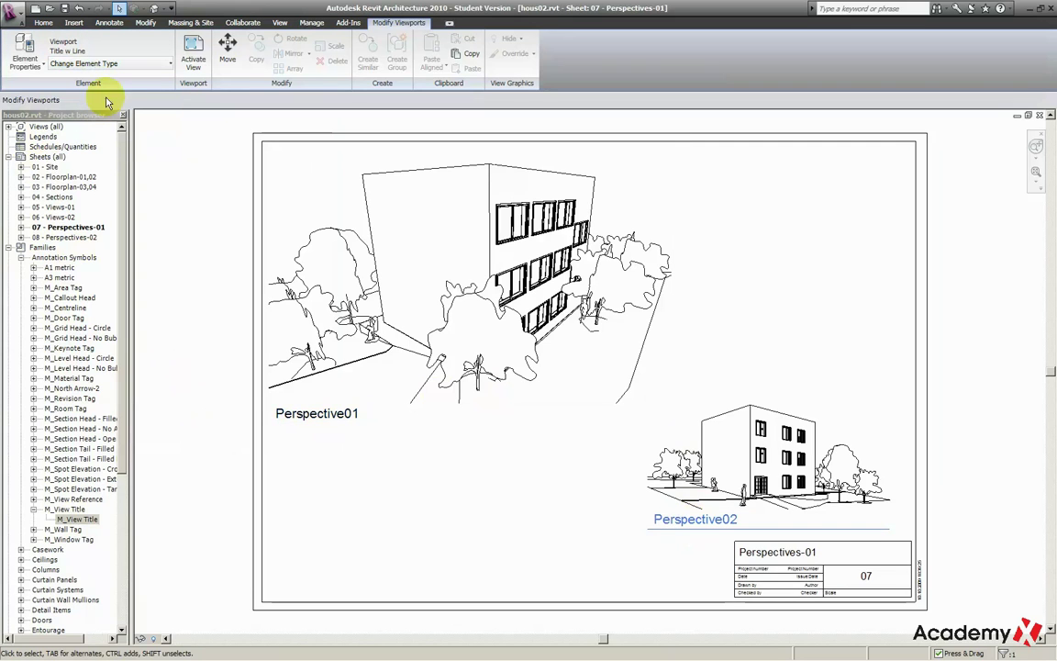
pyautogui.click(101, 63)
pyautogui.click(91, 101)
pyautogui.click(204, 280)
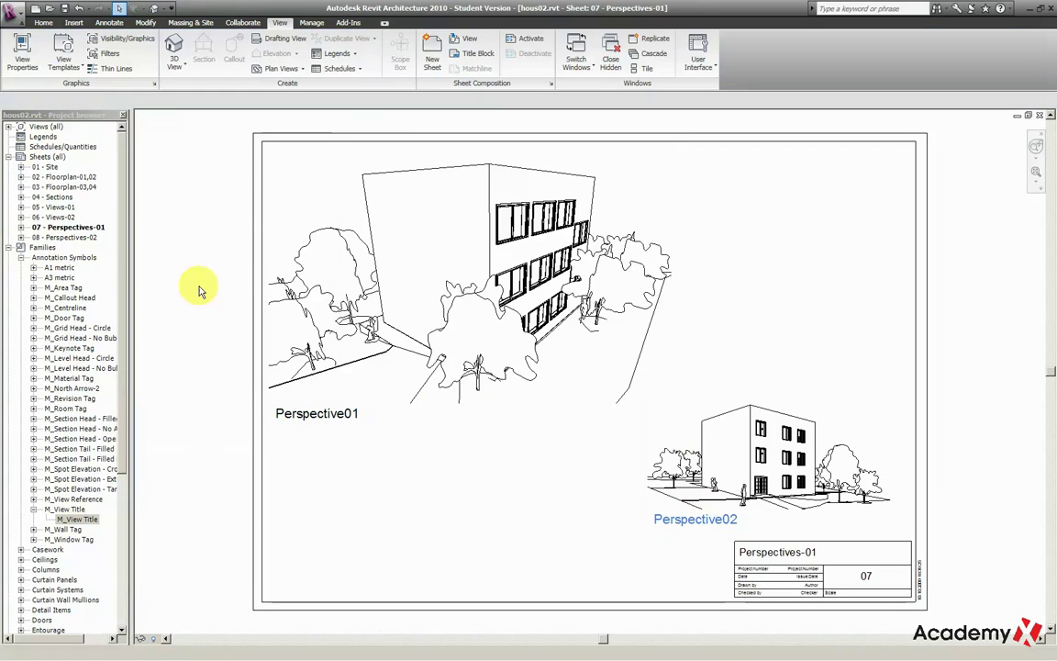
# - Adjust the Perspective02 title and move the Perspective02 viewport lower on the sheet
pyautogui.click(684, 530)
pyautogui.moveTo(684, 528)
pyautogui.mouseDown()
pyautogui.moveTo(613, 520)
pyautogui.moveTo(684, 525)
pyautogui.mouseUp()
pyautogui.moveTo(769, 465); pyautogui.dragTo(768, 474)
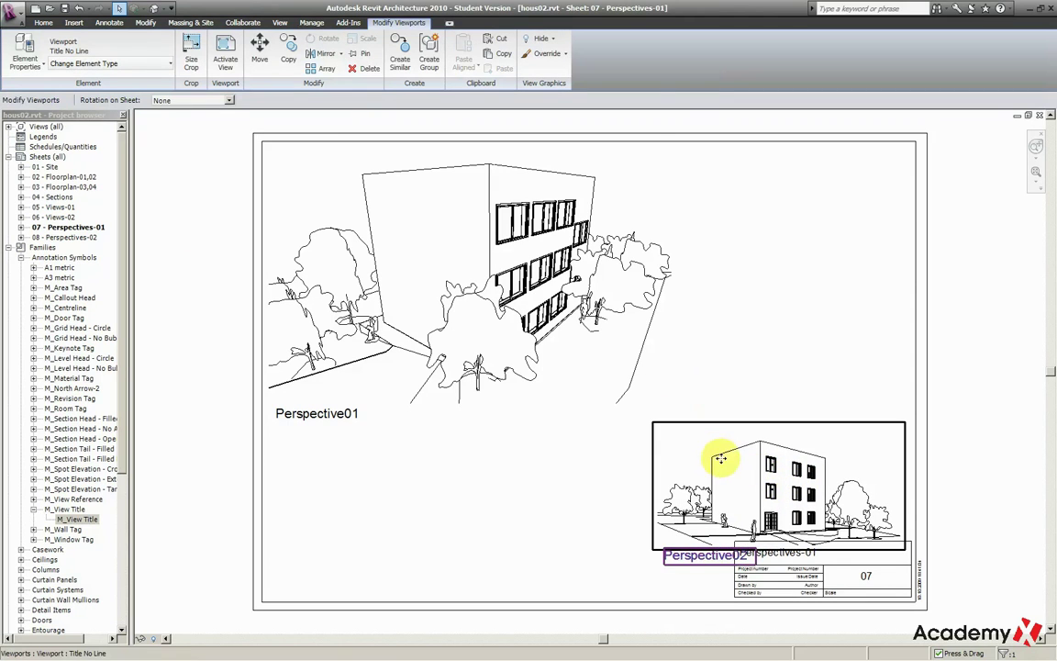
# - Scale the Perspective02 crop to 220 mm wide, proportions locked, and move the viewport up-left
pyautogui.click(204, 74)
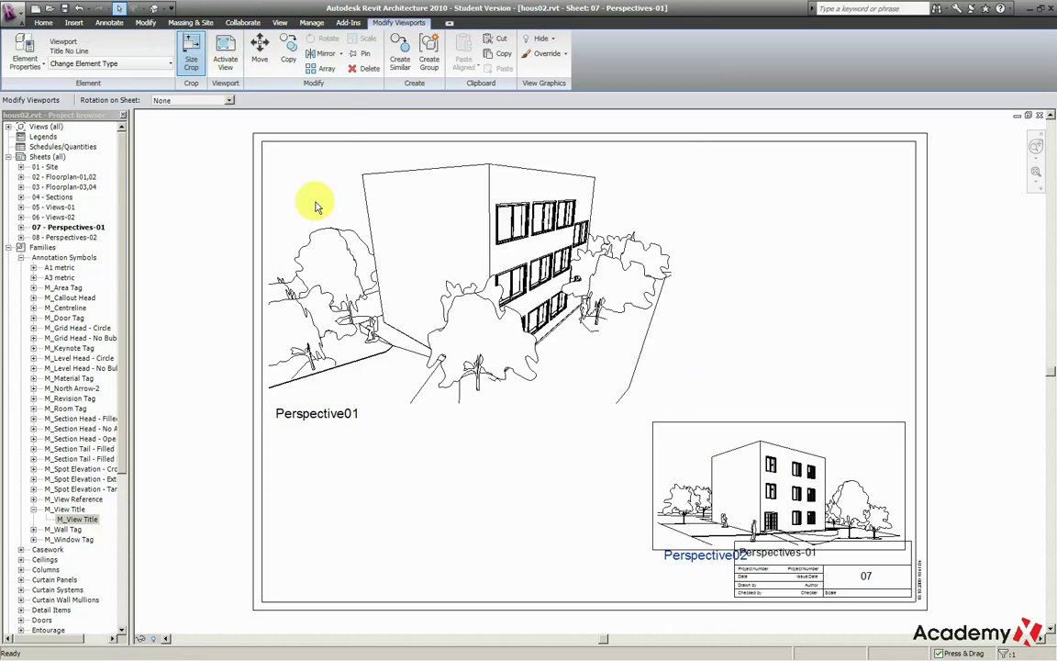
pyautogui.click(122, 219)
pyautogui.doubleClick(133, 168)
pyautogui.doubleClick(133, 168)
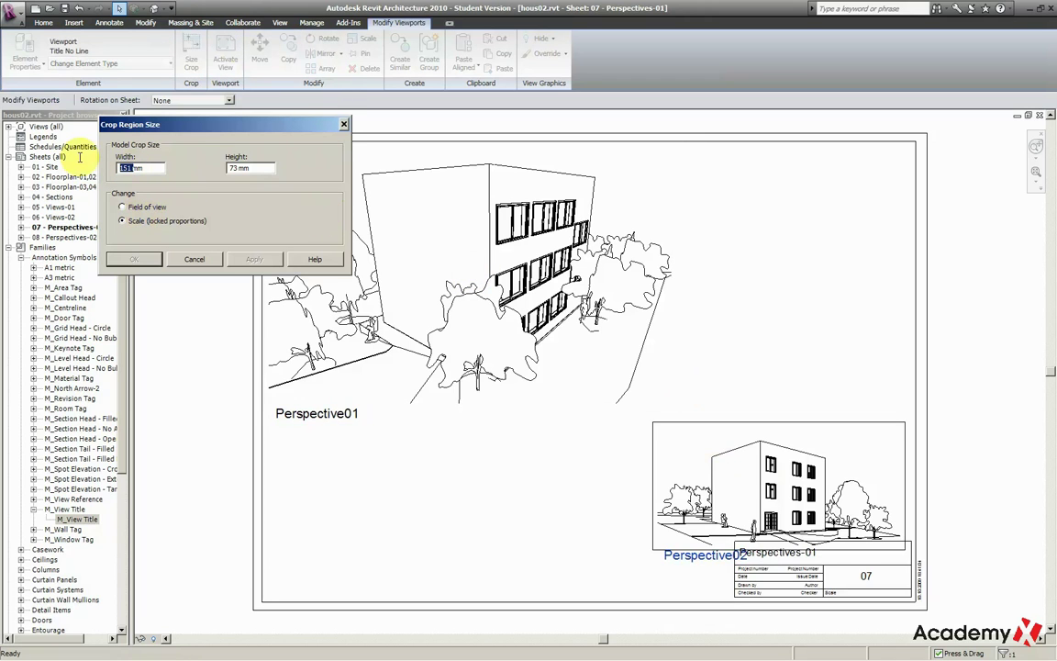
pyautogui.write('0')
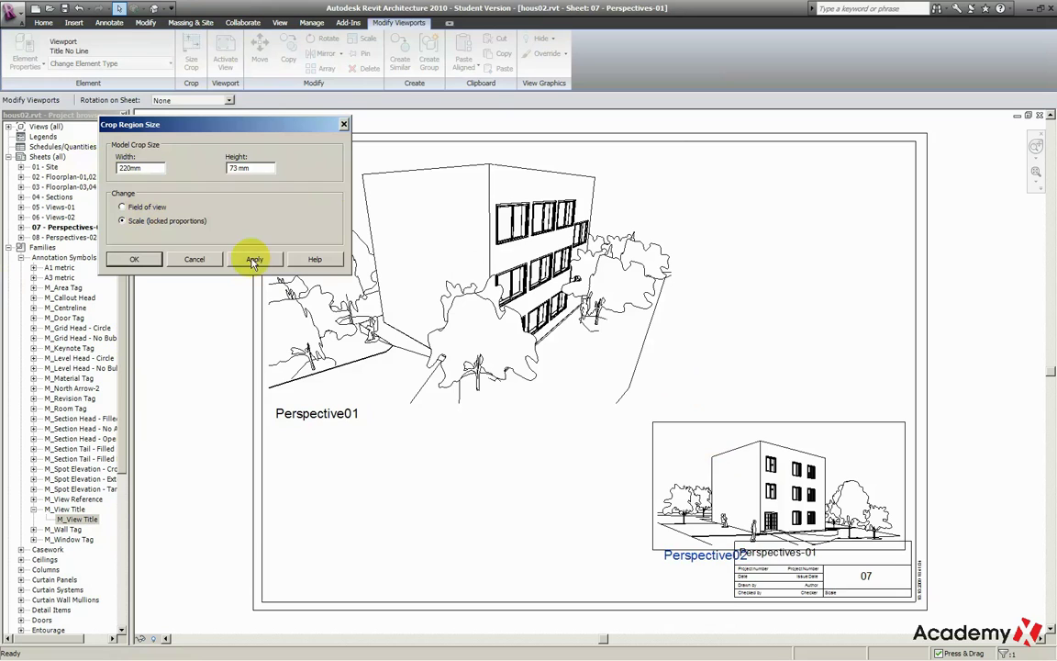
pyautogui.click(254, 260)
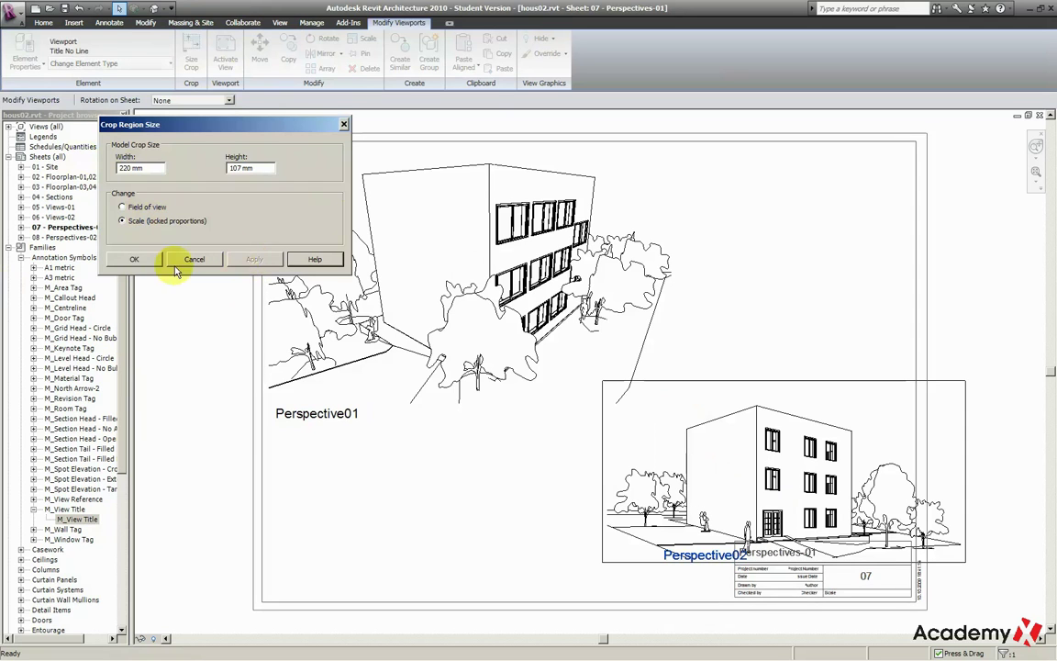
pyautogui.click(135, 258)
pyautogui.moveTo(772, 475); pyautogui.dragTo(694, 460)
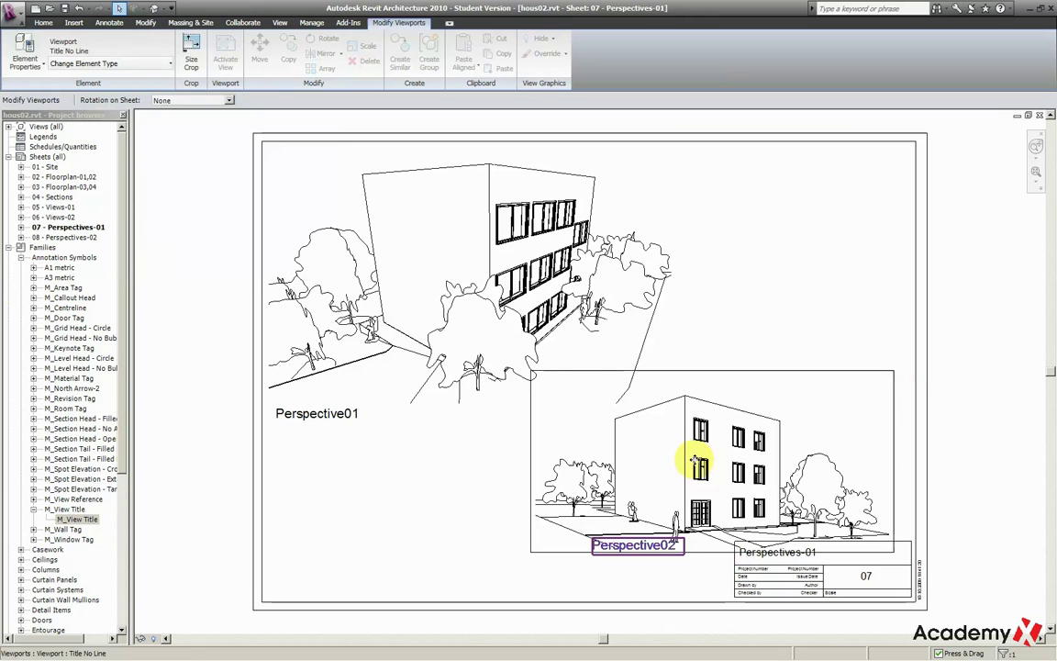
pyautogui.click(807, 329)
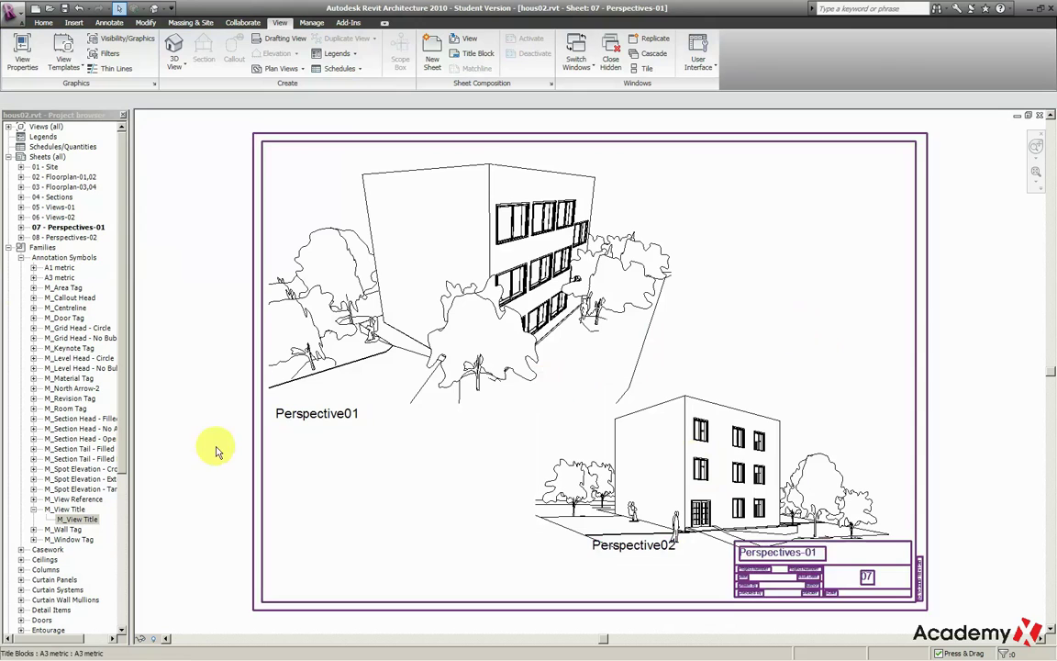
# - Open sheet 08 - Perspectives-02 and switch its Perspective03 viewport to Title No Line
pyautogui.doubleClick(69, 237)
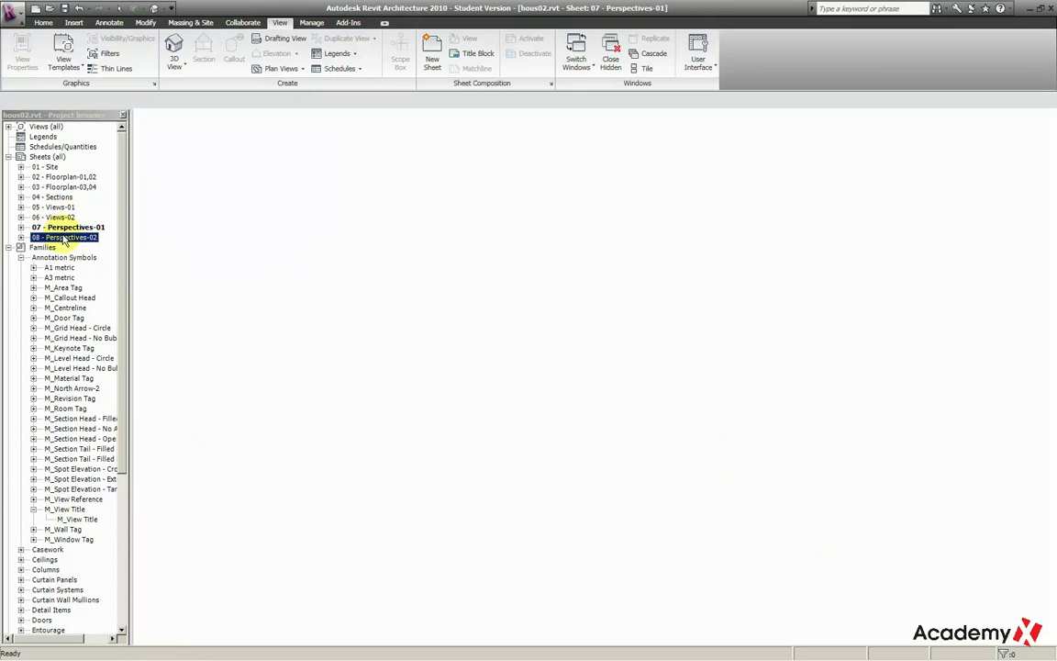
pyautogui.click(275, 292)
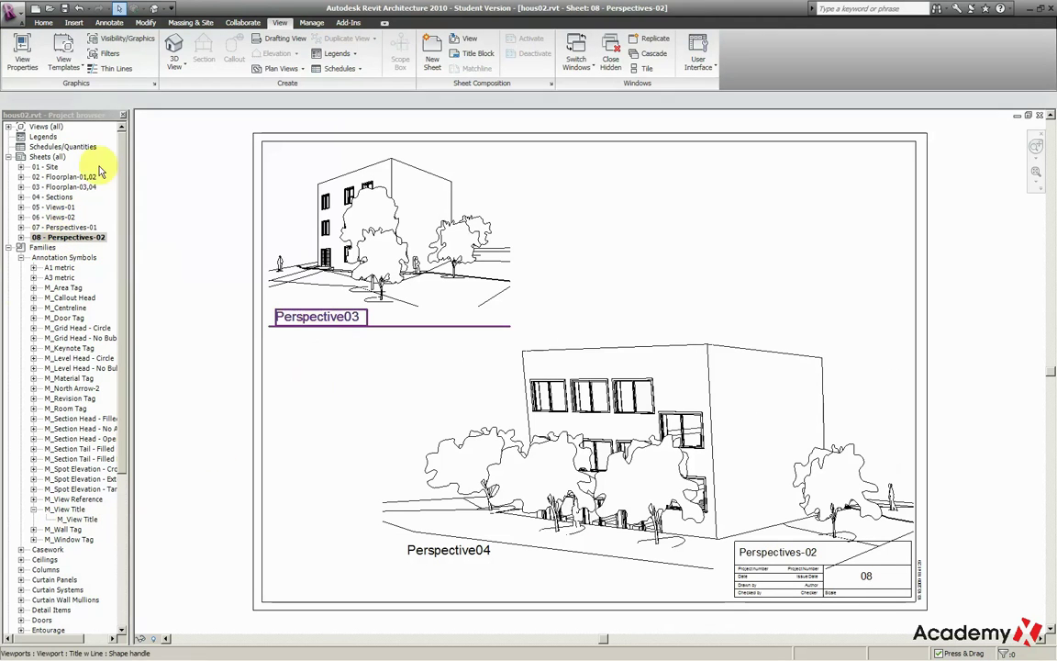
pyautogui.click(147, 66)
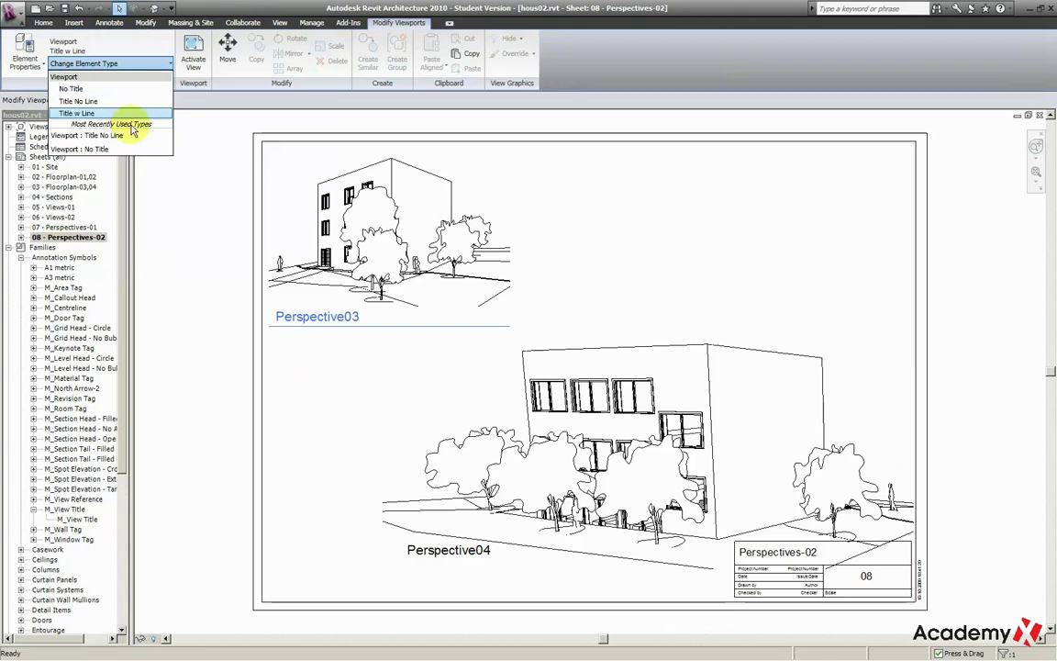
pyautogui.click(127, 103)
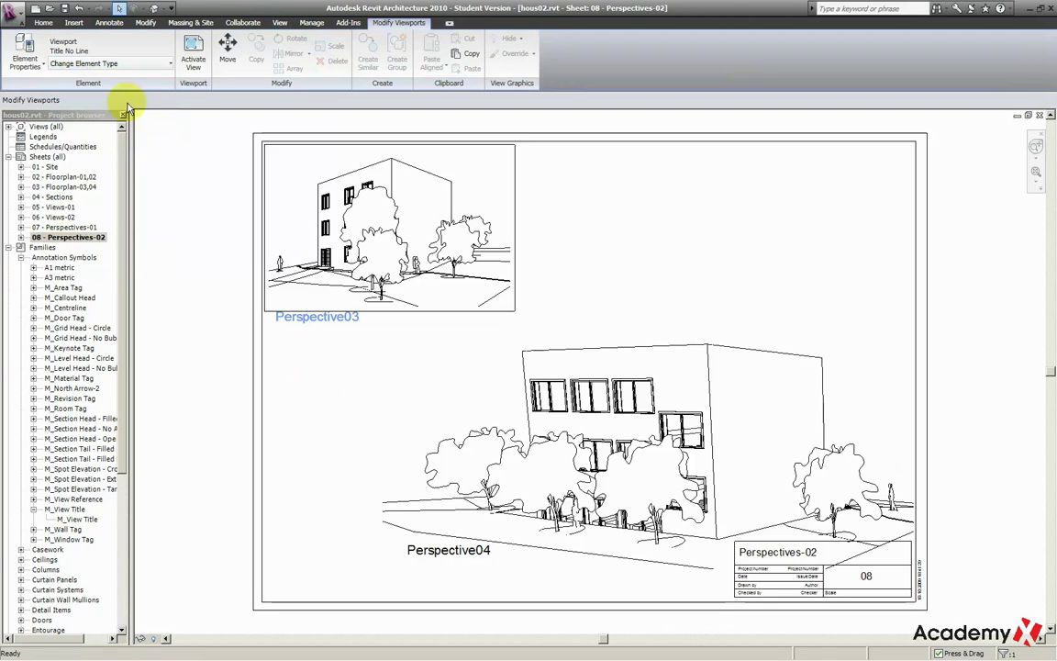
pyautogui.click(316, 206)
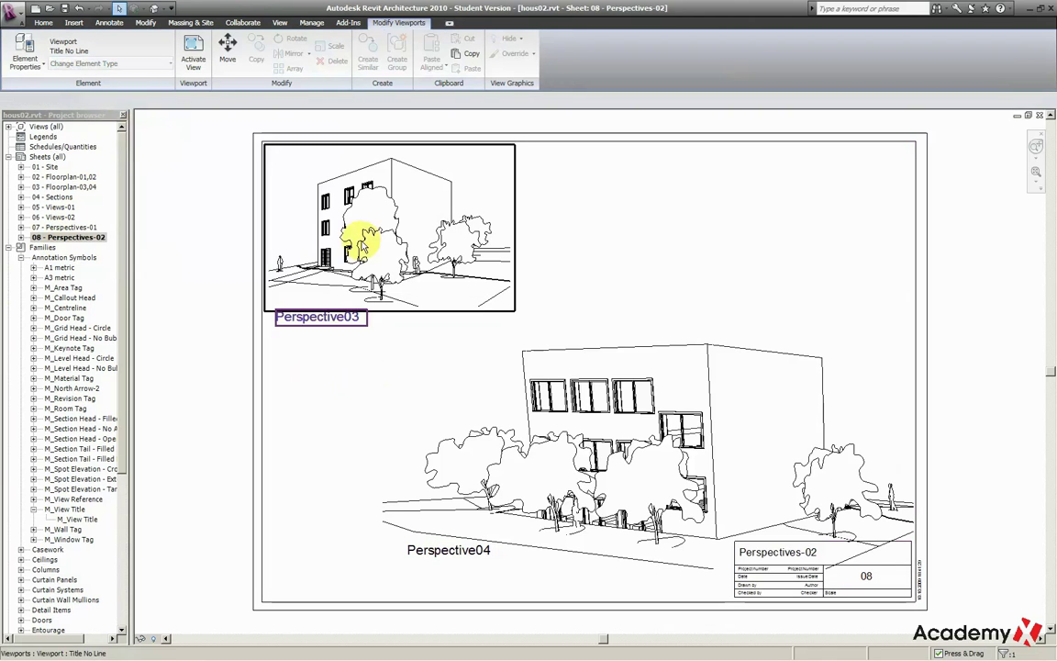
# - Set the Perspective03 crop region width to 200 mm
pyautogui.click(190, 53)
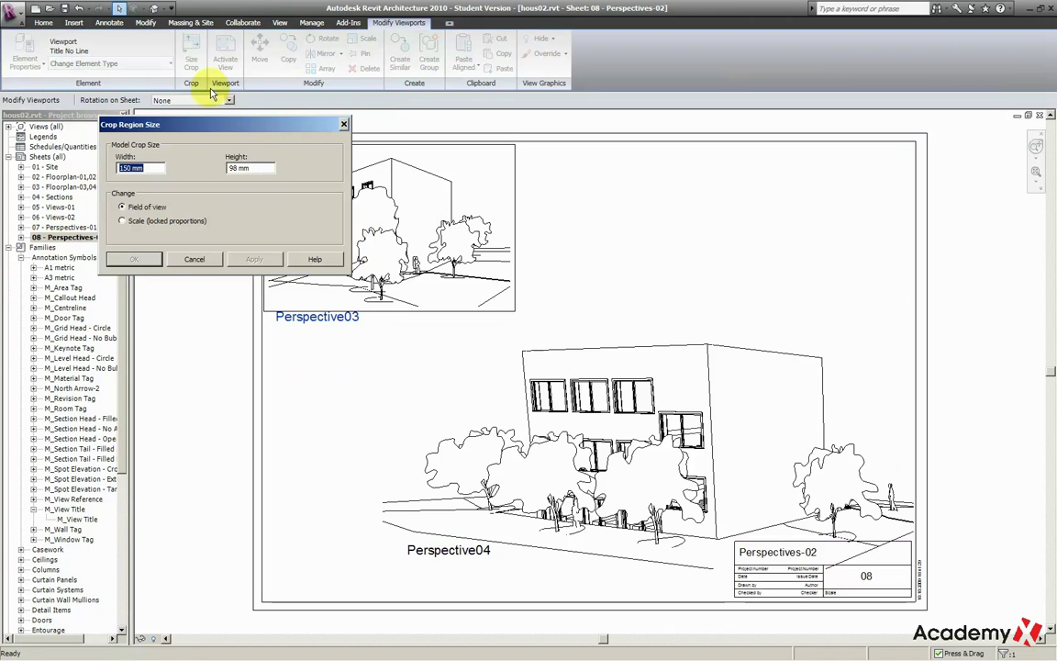
pyautogui.doubleClick(126, 168)
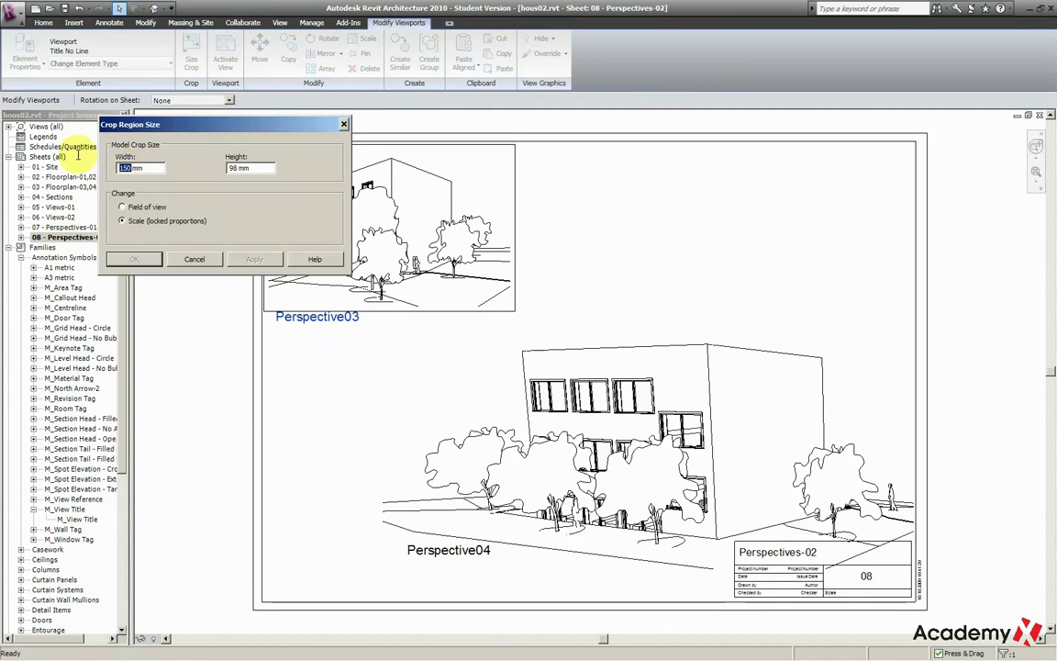
pyautogui.write('200')
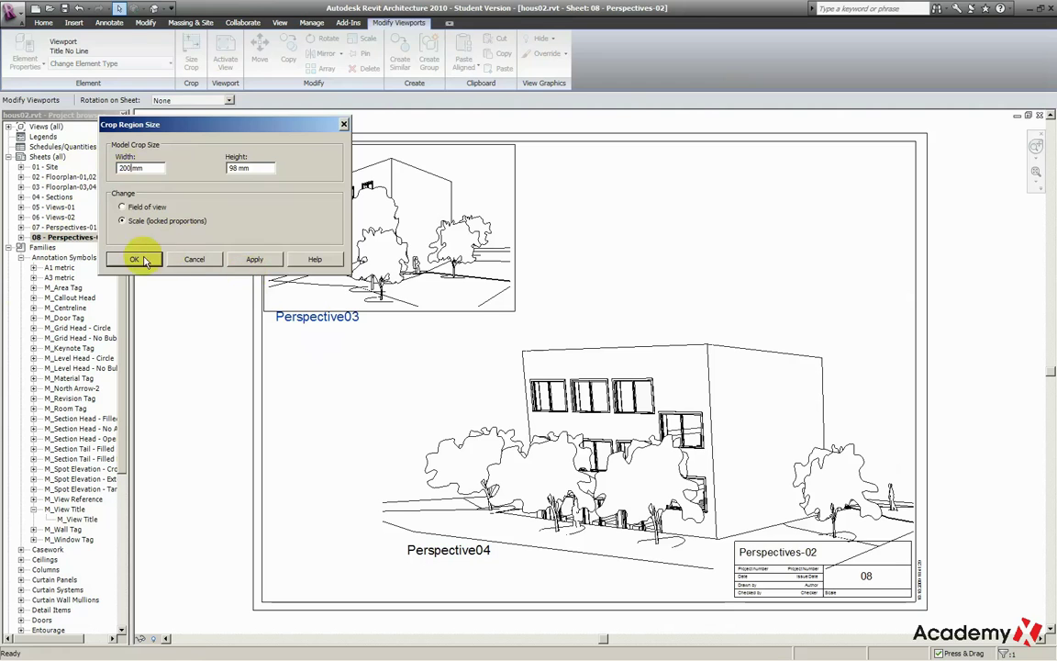
pyautogui.click(137, 259)
# - Move the Perspective03 viewport down and right, and shift its title left
pyautogui.click(283, 255)
pyautogui.moveTo(367, 244); pyautogui.dragTo(397, 267)
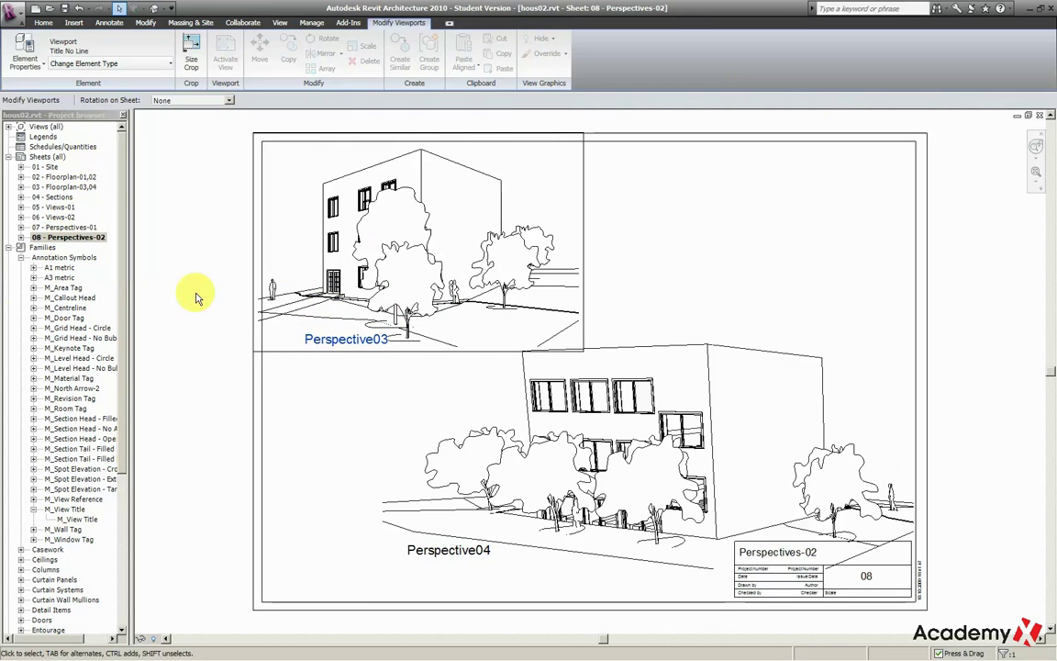
pyautogui.click(158, 292)
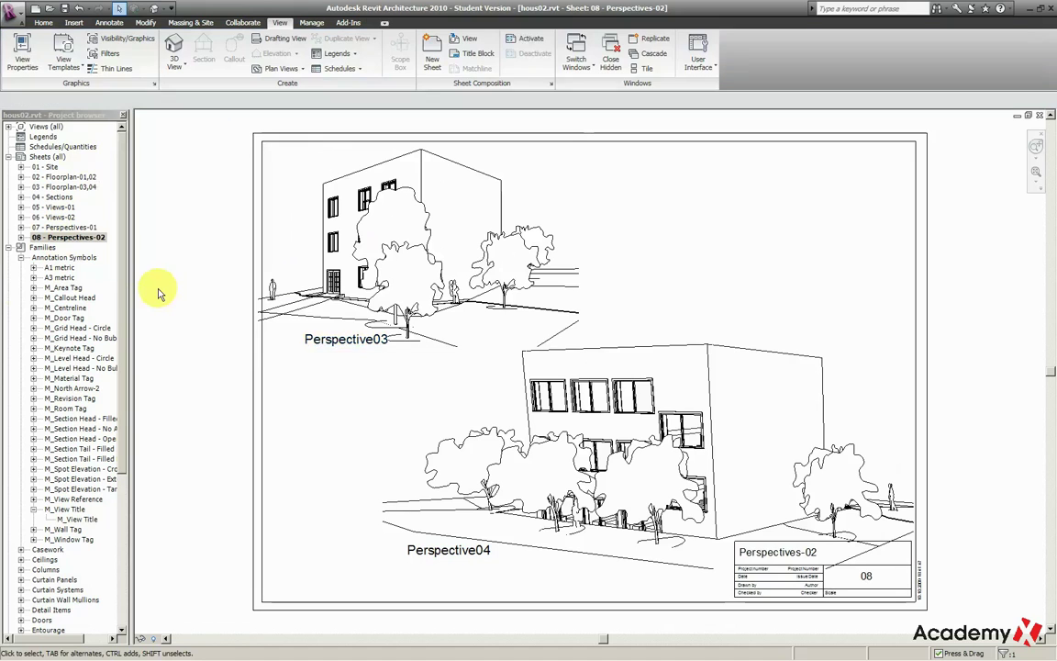
pyautogui.click(343, 340)
pyautogui.moveTo(342, 341); pyautogui.dragTo(299, 340)
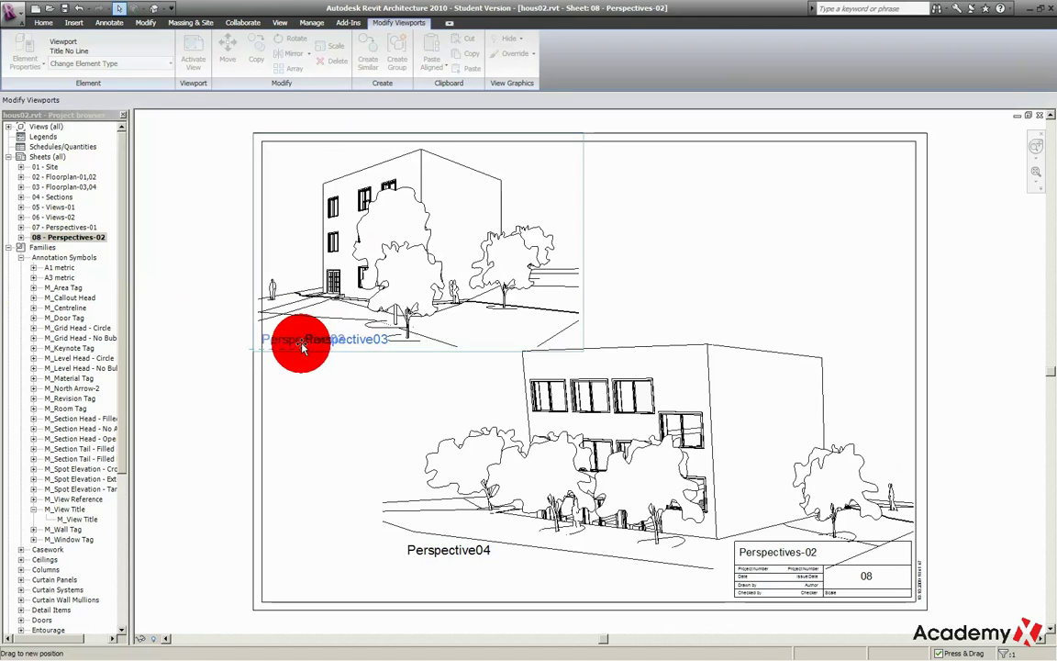
# - Nudge Perspective03 slightly lower and further right, positioned above Perspective04
pyautogui.click(360, 269)
pyautogui.click(229, 244)
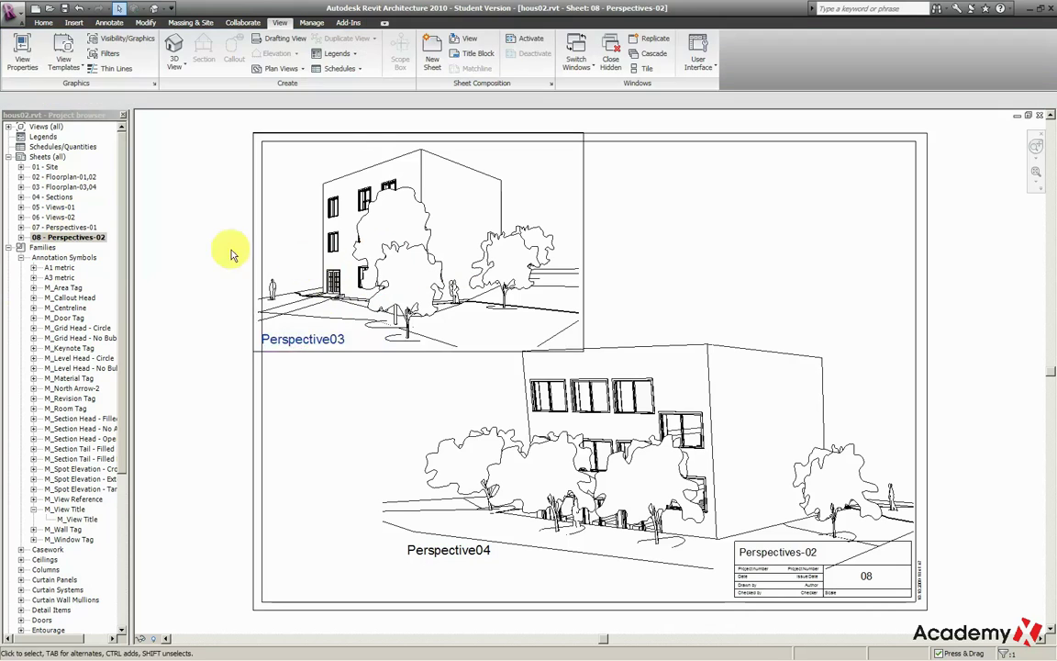
pyautogui.moveTo(365, 214)
pyautogui.mouseDown()
pyautogui.moveTo(378, 230)
pyautogui.moveTo(368, 228)
pyautogui.mouseUp()
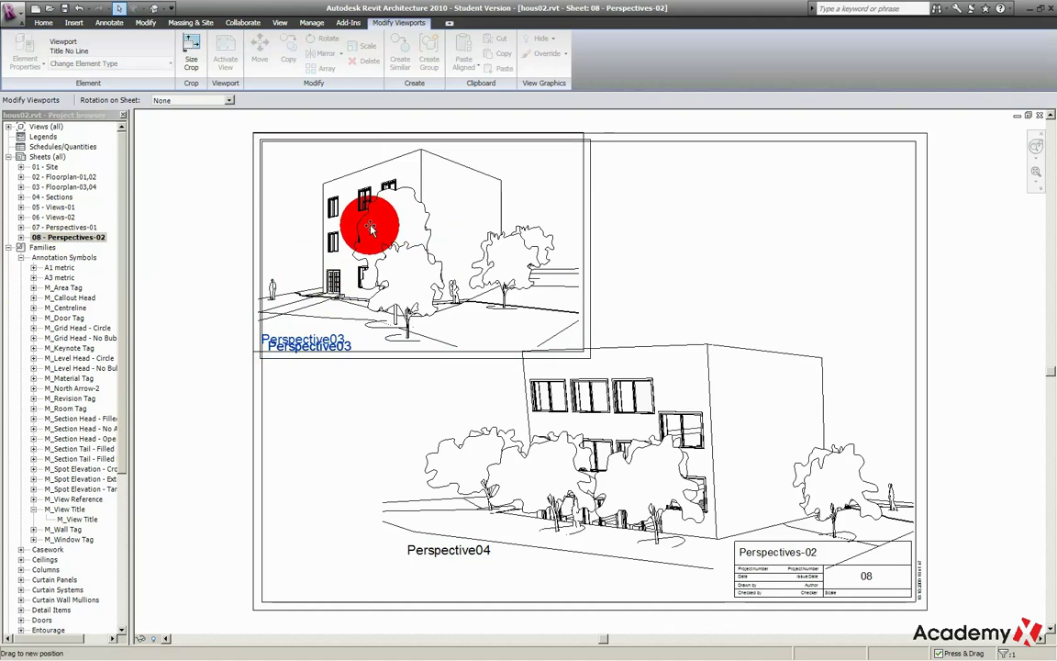
pyautogui.moveTo(368, 229); pyautogui.dragTo(374, 228)
pyautogui.click(225, 246)
pyautogui.click(659, 424)
pyautogui.click(234, 447)
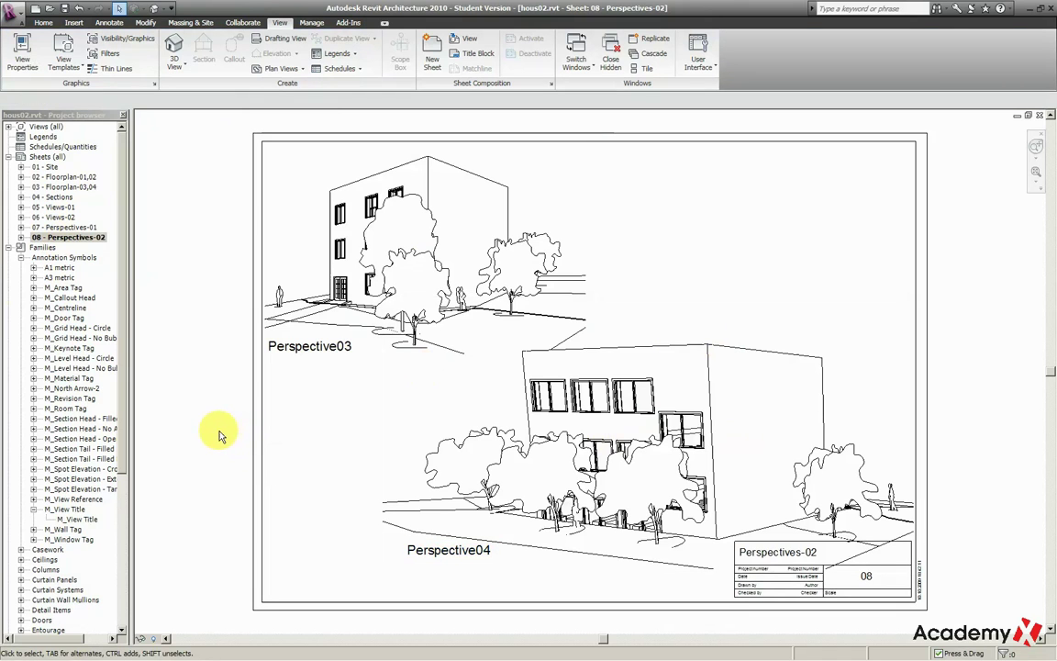
# - Set sheet 08's title block project number to 10001 and date to 22.12.2009
pyautogui.scroll(2, 784, 563)
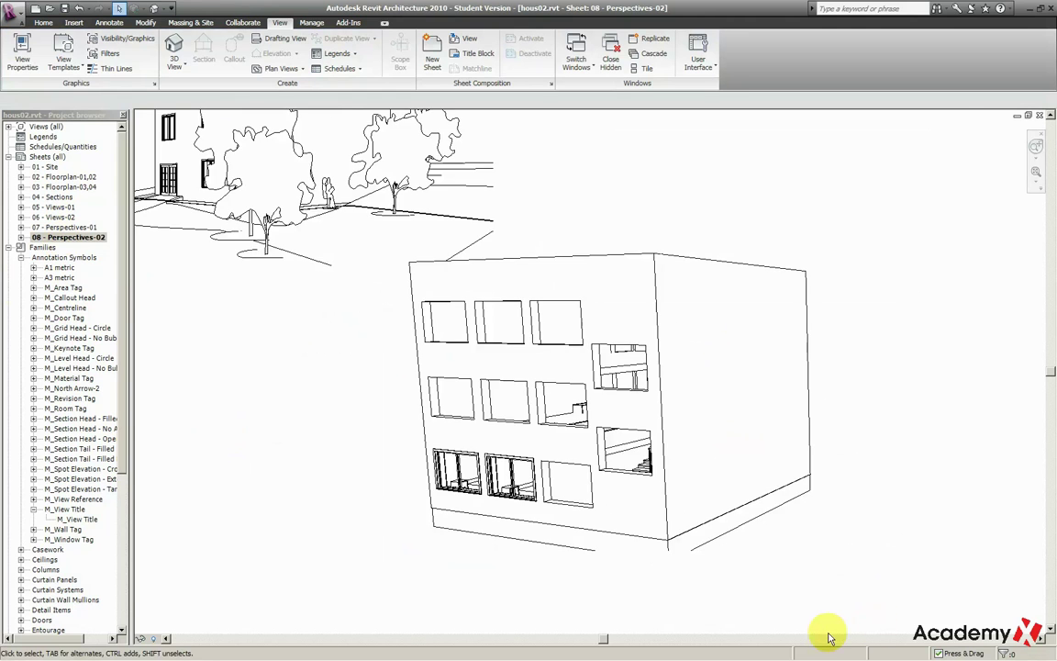
pyautogui.scroll(3, 736, 567)
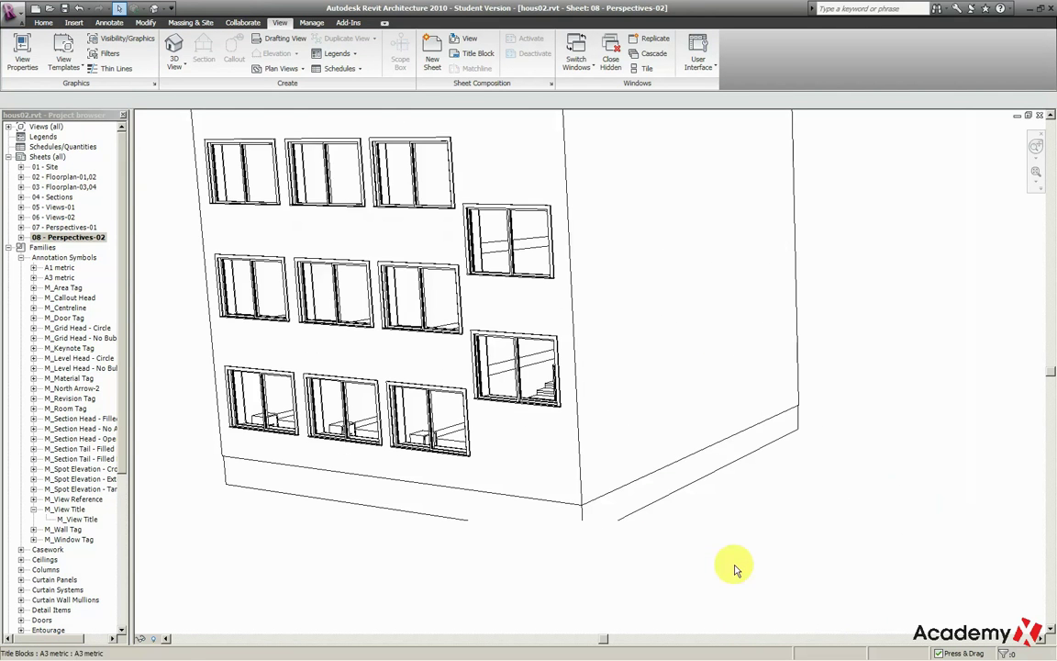
pyautogui.click(748, 576)
pyautogui.click(786, 517)
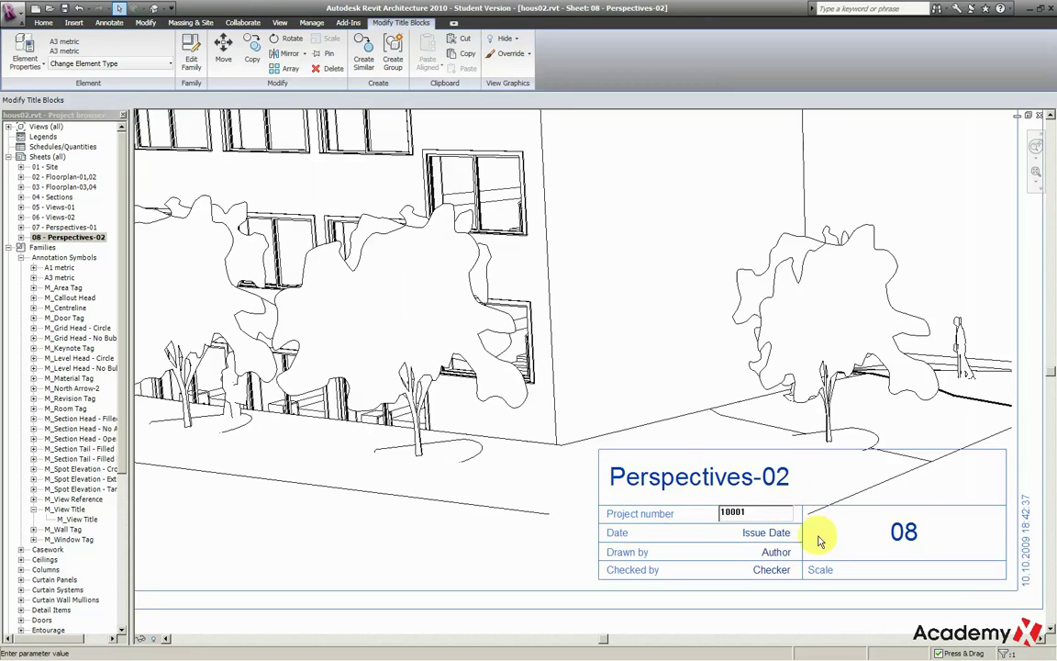
pyautogui.click(777, 533)
pyautogui.click(785, 540)
pyautogui.write('22.12.2009')
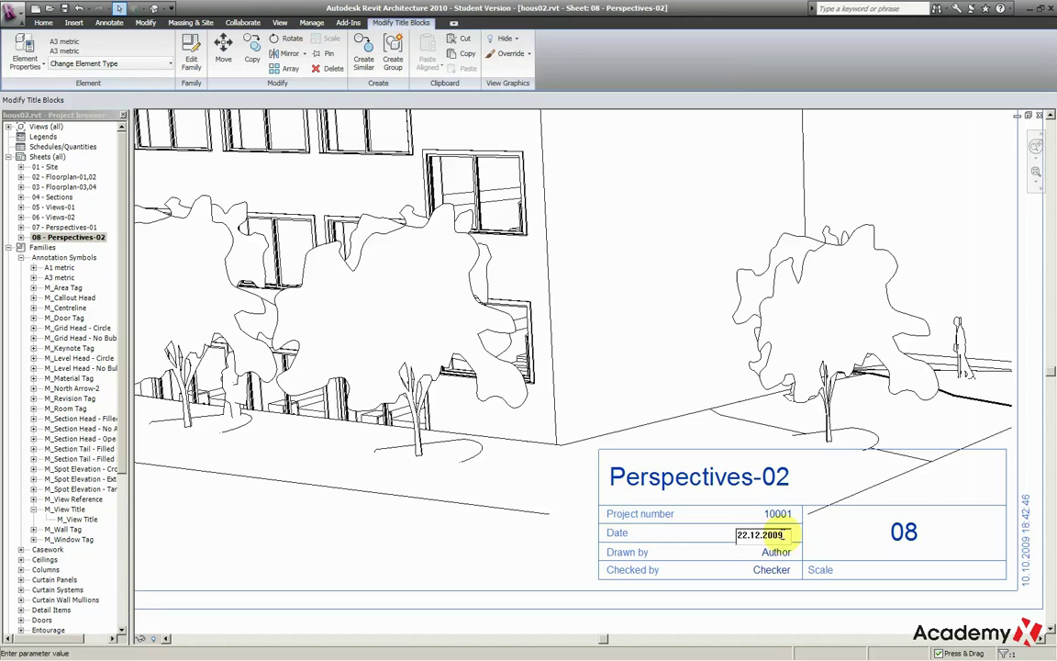
pyautogui.click(839, 536)
pyautogui.click(779, 553)
pyautogui.write('academyx.eu')
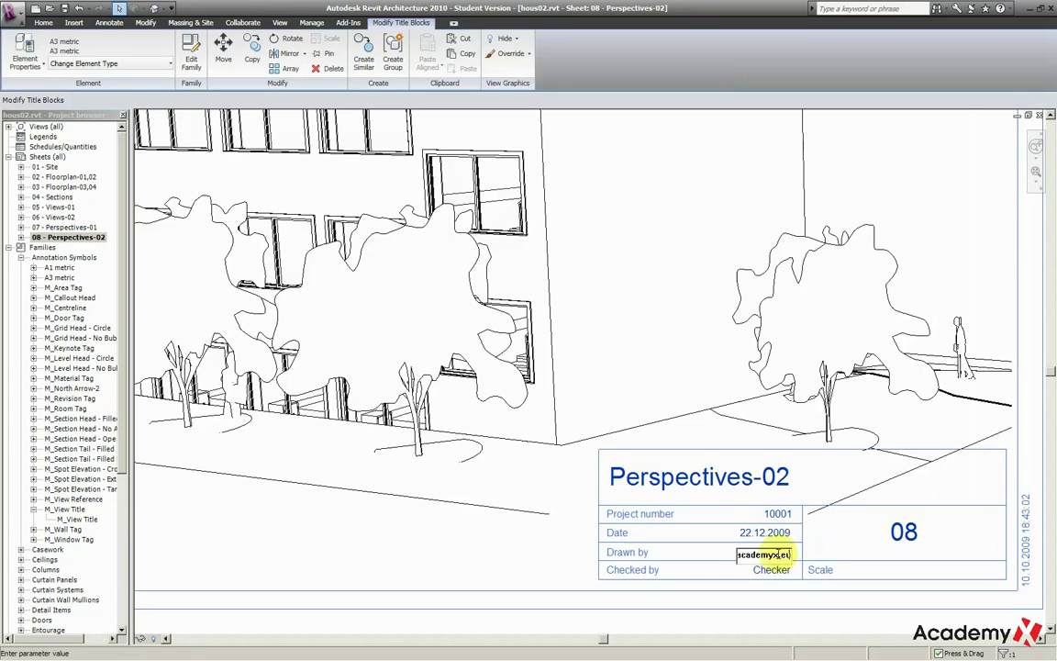
pyautogui.press('Return')
pyautogui.click(771, 571)
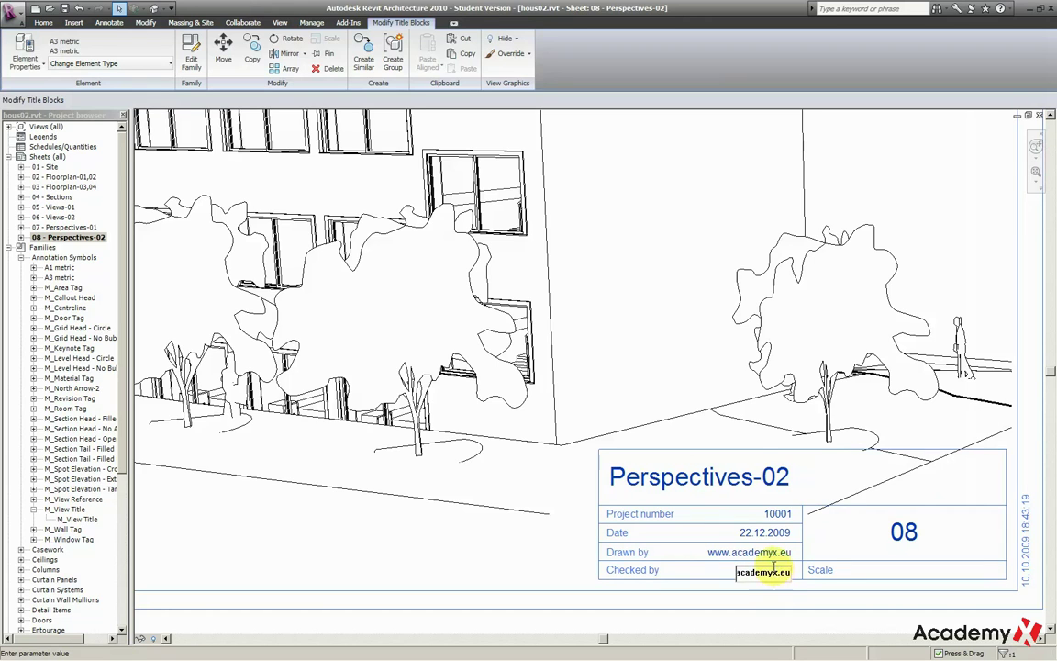
pyautogui.click(607, 335)
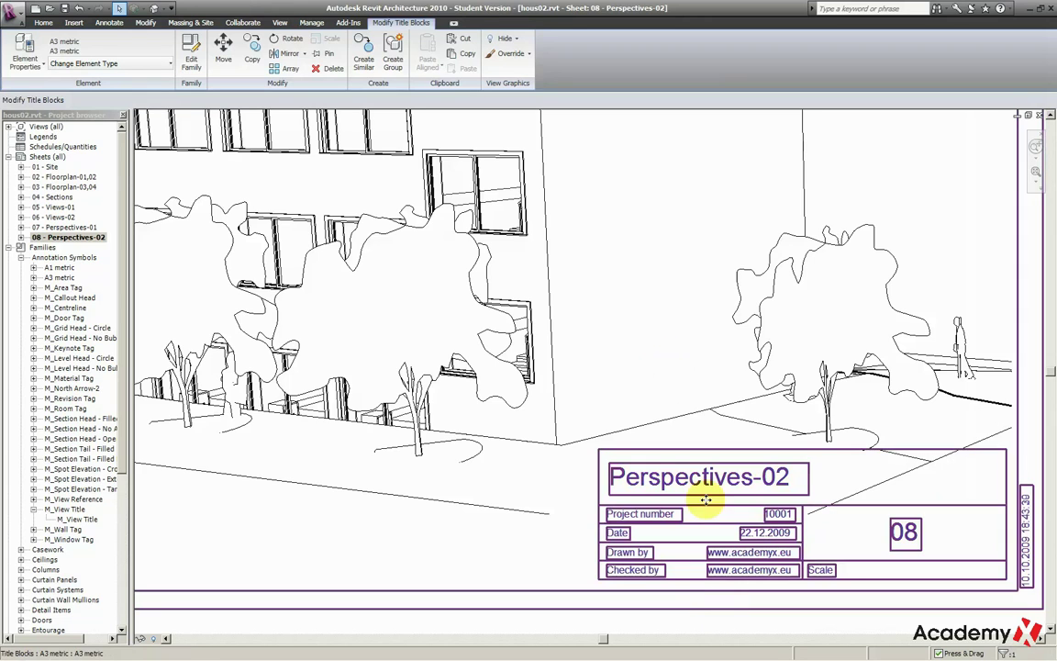
pyautogui.scroll(-1, 704, 508)
pyautogui.click(745, 618)
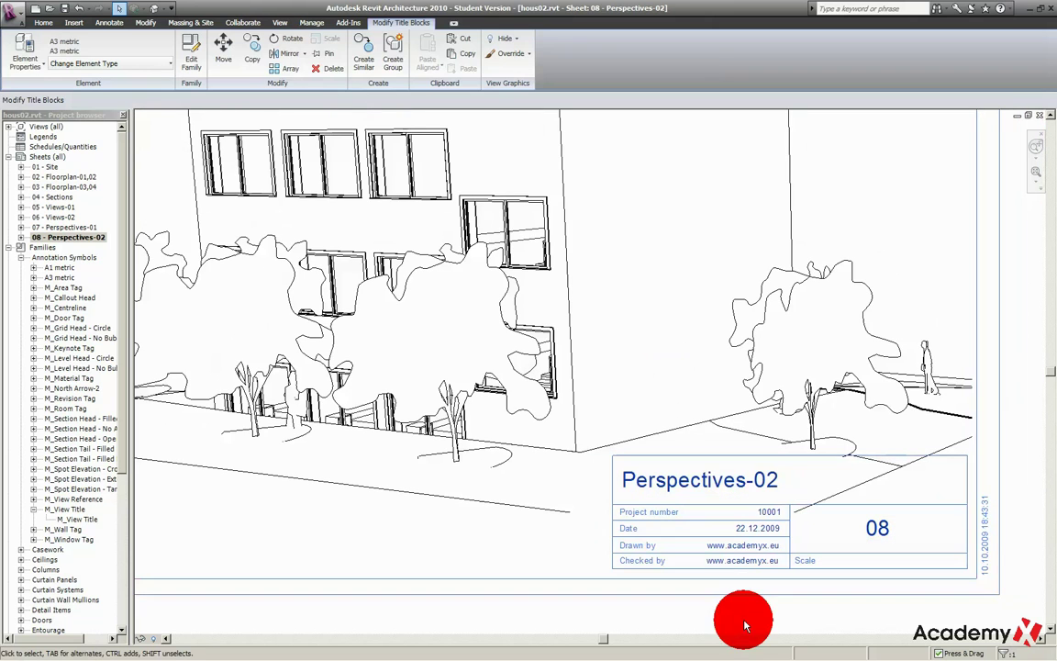
pyautogui.scroll(-1, 738, 610)
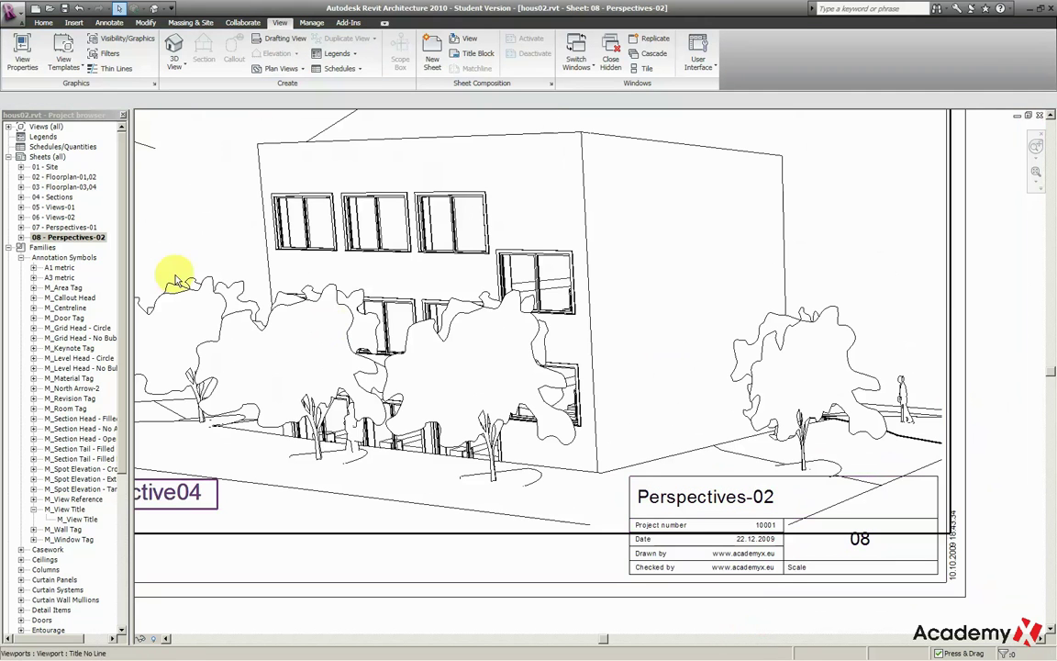
# - Open sheet 07 - Perspectives-01 and zoom in on its title block
pyautogui.click(75, 227)
pyautogui.doubleClick(77, 228)
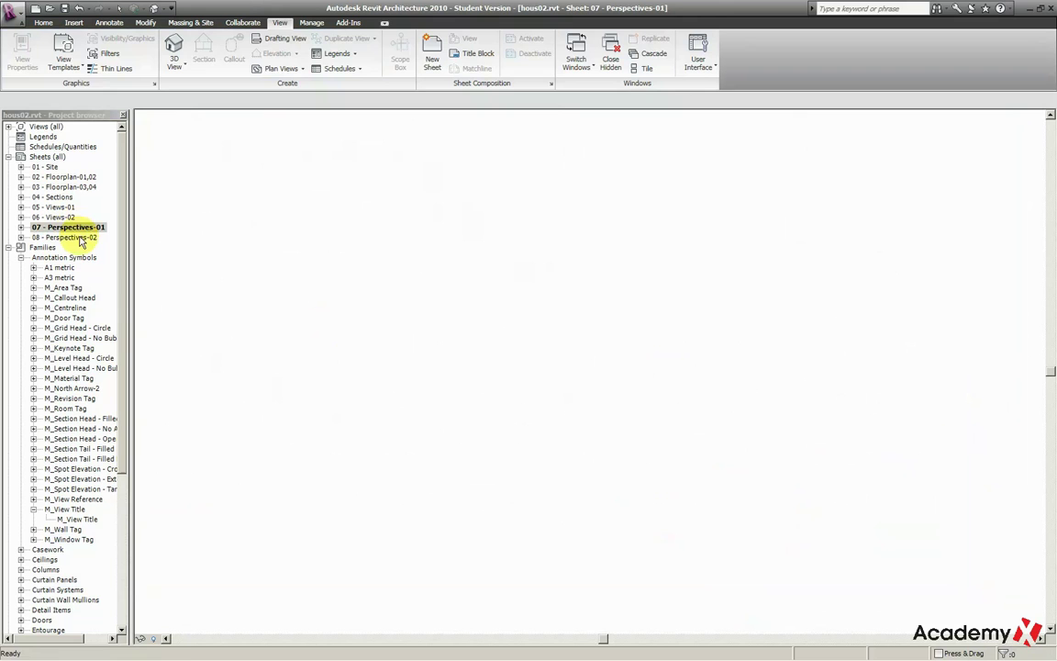
pyautogui.scroll(3, 604, 538)
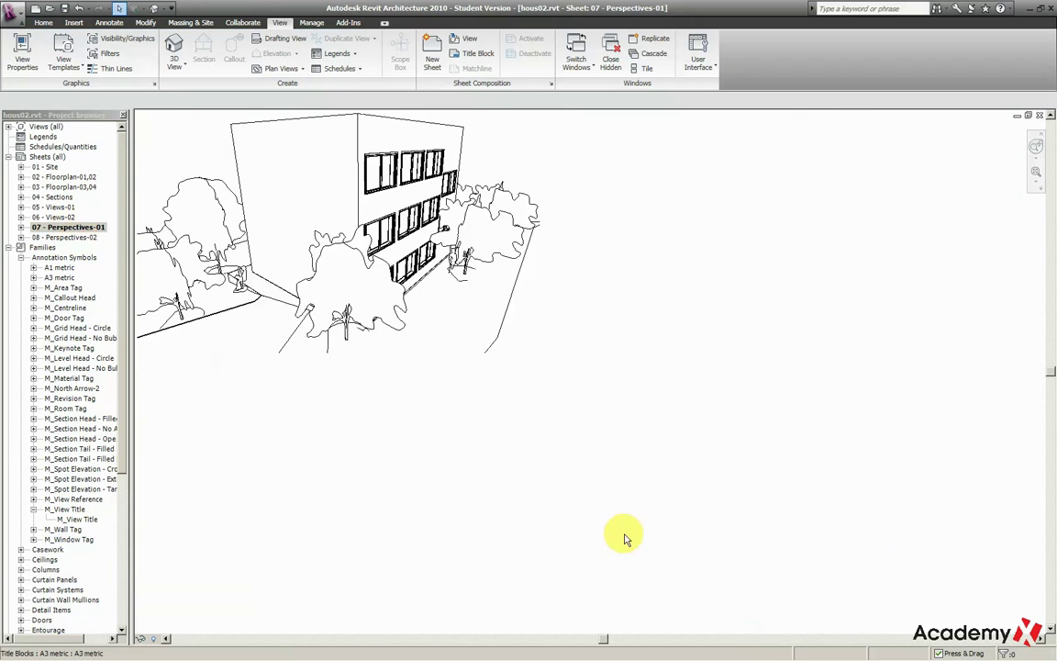
pyautogui.scroll(1, 624, 539)
pyautogui.scroll(1, 624, 539)
pyautogui.scroll(1, 627, 538)
pyautogui.scroll(1, 637, 538)
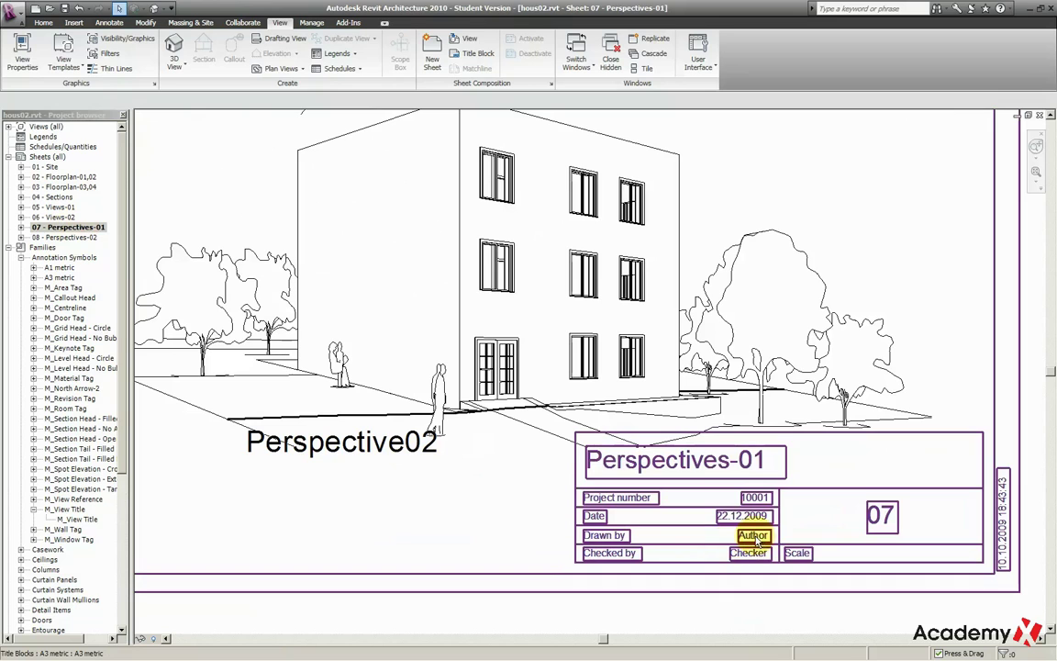
pyautogui.doubleClick(755, 538)
pyautogui.write('academyx.eu')
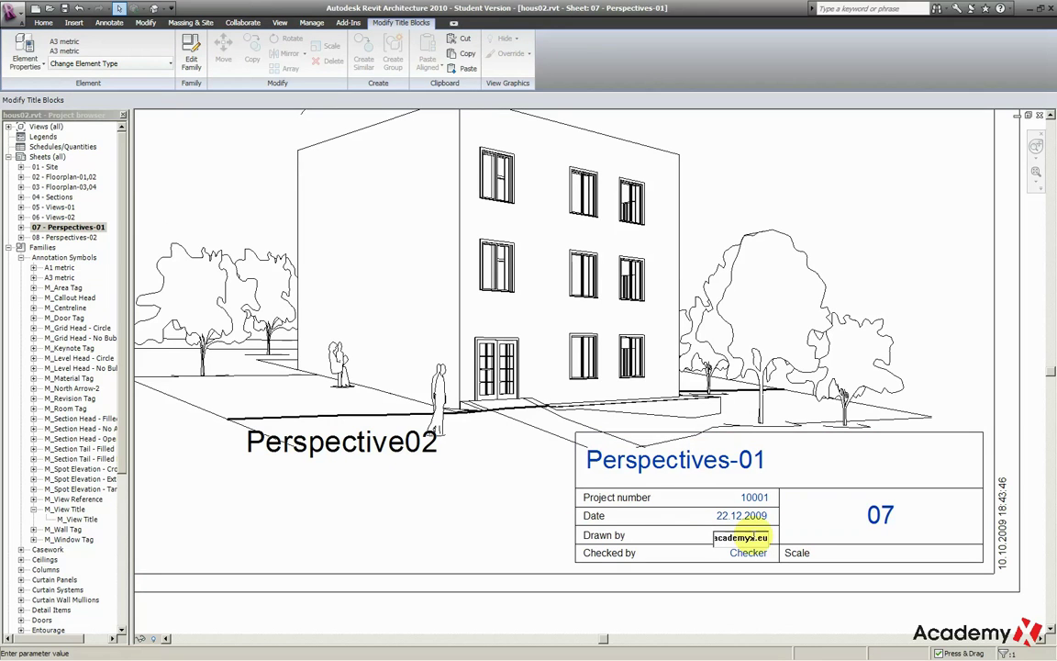
pyautogui.click(766, 592)
pyautogui.doubleClick(757, 537)
pyautogui.moveTo(672, 536)
pyautogui.mouseDown()
pyautogui.moveTo(760, 538)
pyautogui.moveTo(690, 549)
pyautogui.mouseUp()
pyautogui.click(749, 555)
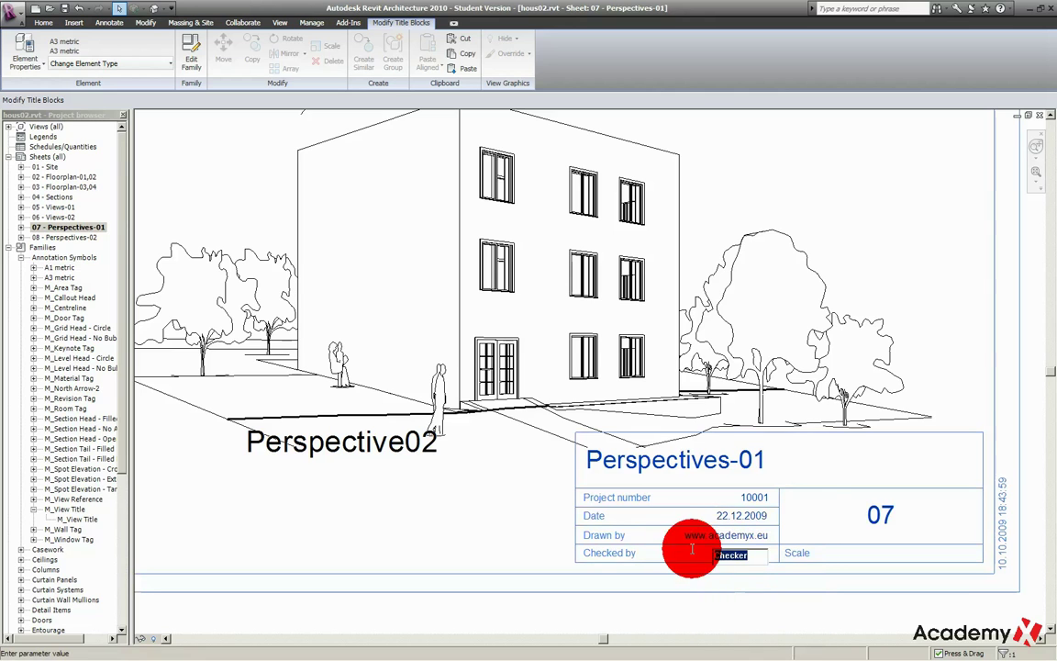
pyautogui.hotkey('ctrl', 'v')
pyautogui.click(714, 587)
pyautogui.hotkey('ctrl', 'Tab')
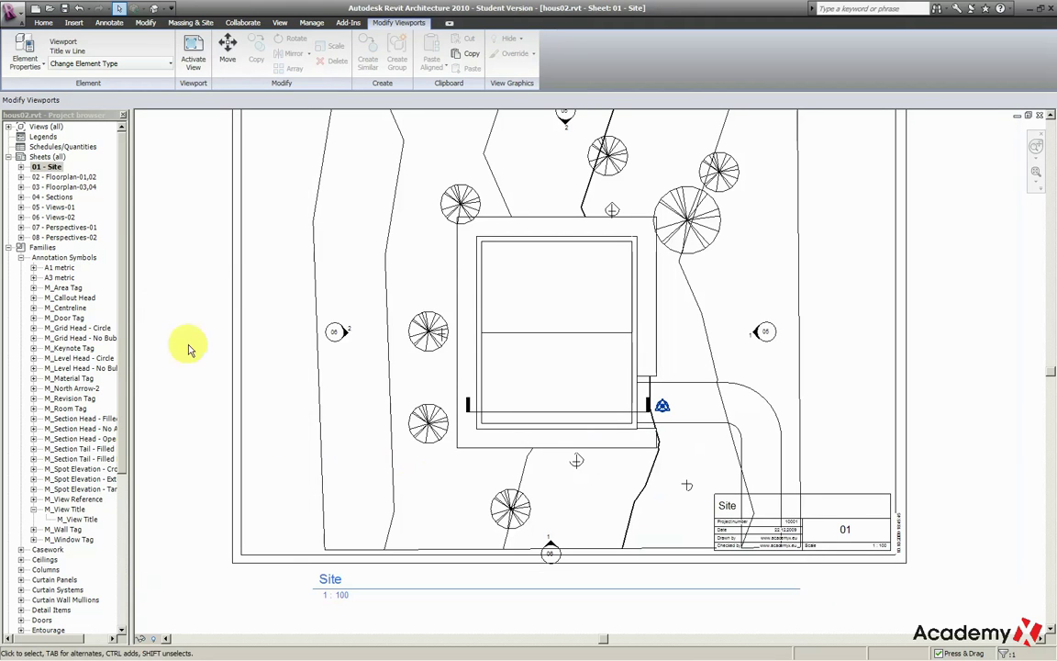
# - On sheet 01 - Site, activate the site viewport for editing
pyautogui.scroll(3, 274, 321)
pyautogui.moveTo(275, 320); pyautogui.dragTo(268, 315, button='middle')
pyautogui.doubleClick(42, 176)
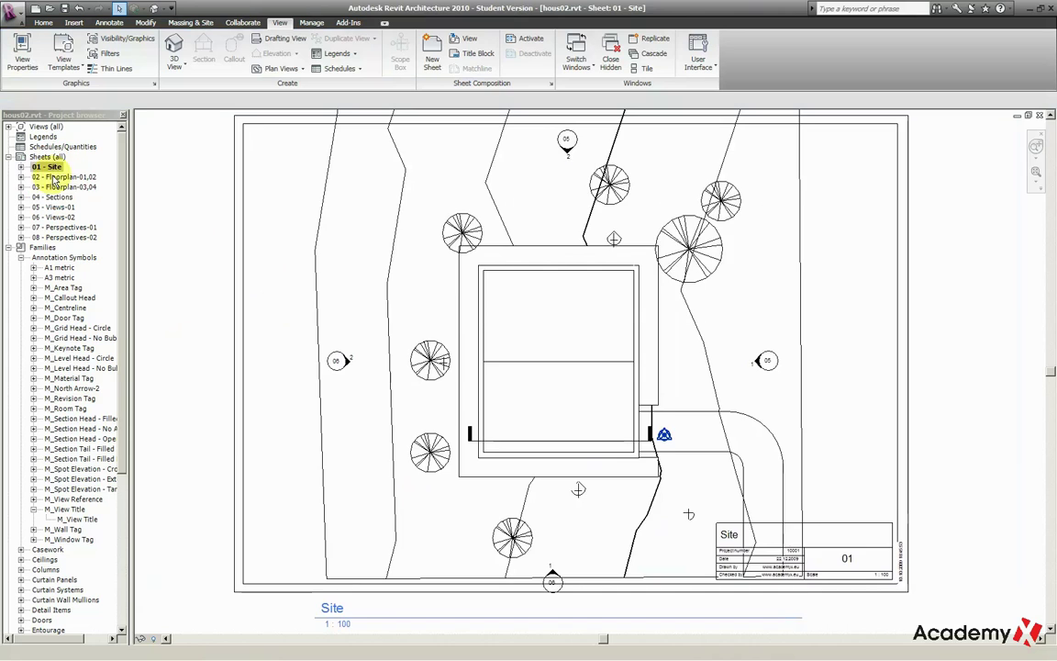
pyautogui.doubleClick(55, 168)
pyautogui.scroll(3, 483, 359)
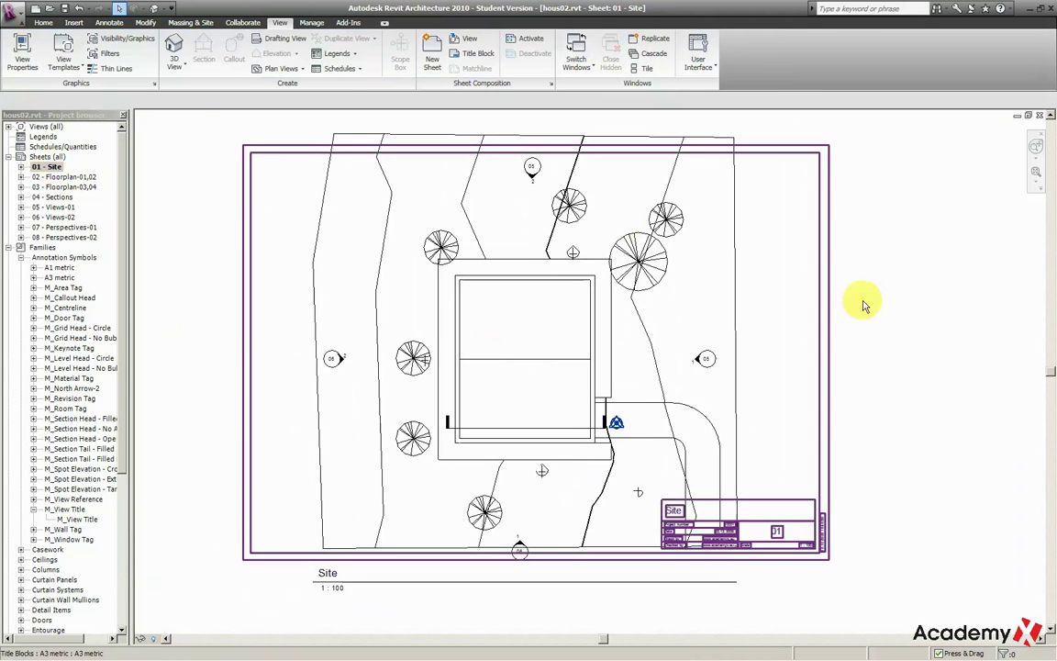
pyautogui.rightClick(702, 255)
pyautogui.click(734, 273)
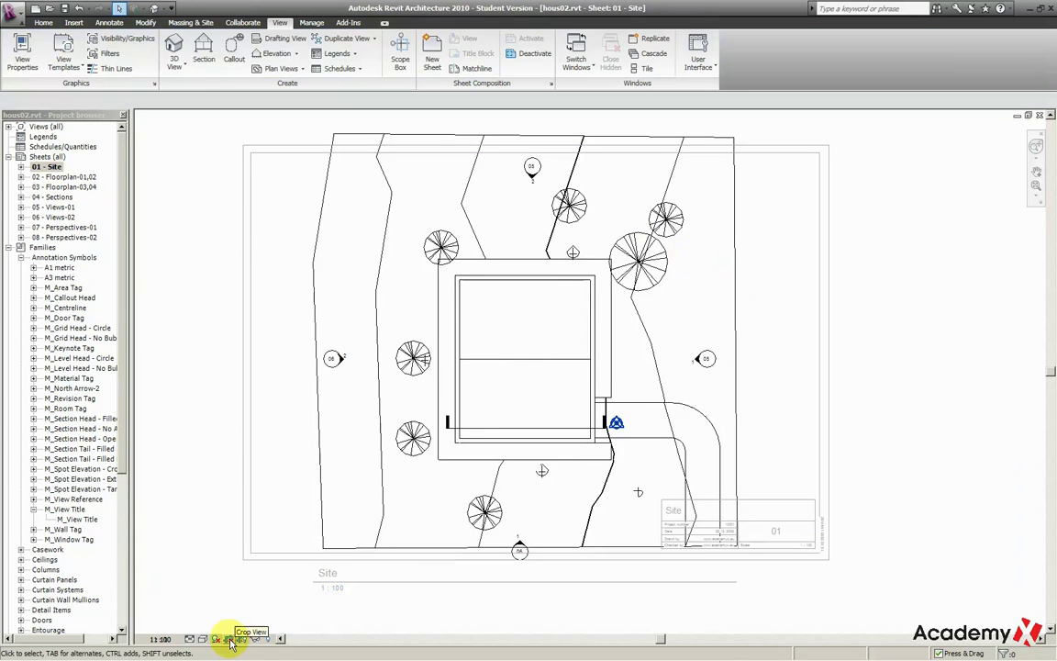
# - Show the crop region and pull its bottom, top, right and left edges inward
pyautogui.click(242, 638)
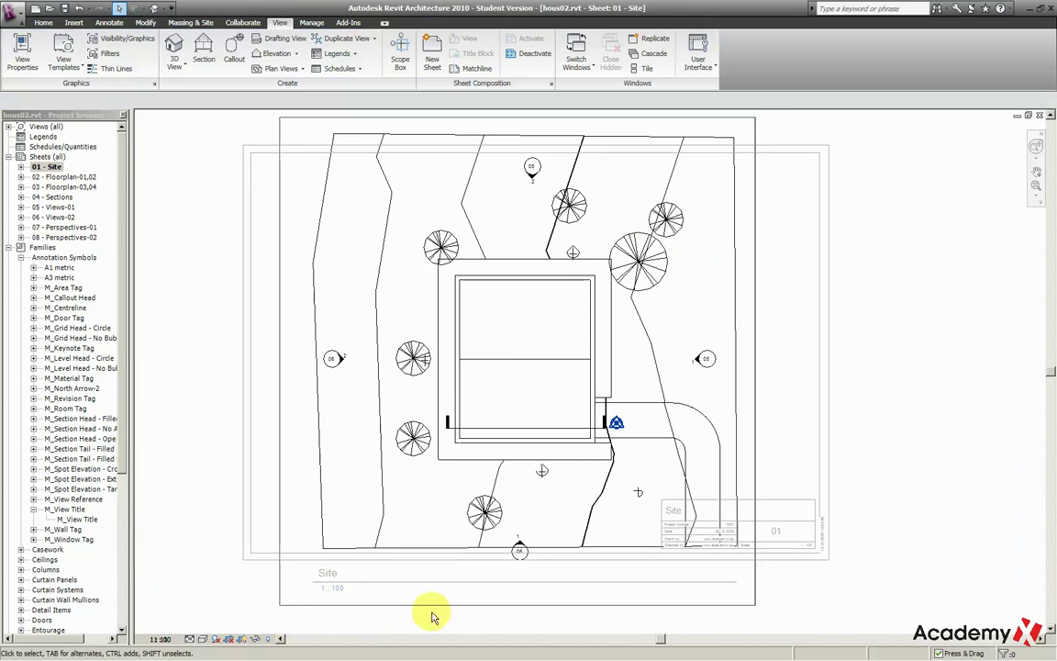
pyautogui.click(517, 604)
pyautogui.moveTo(517, 604); pyautogui.dragTo(528, 514)
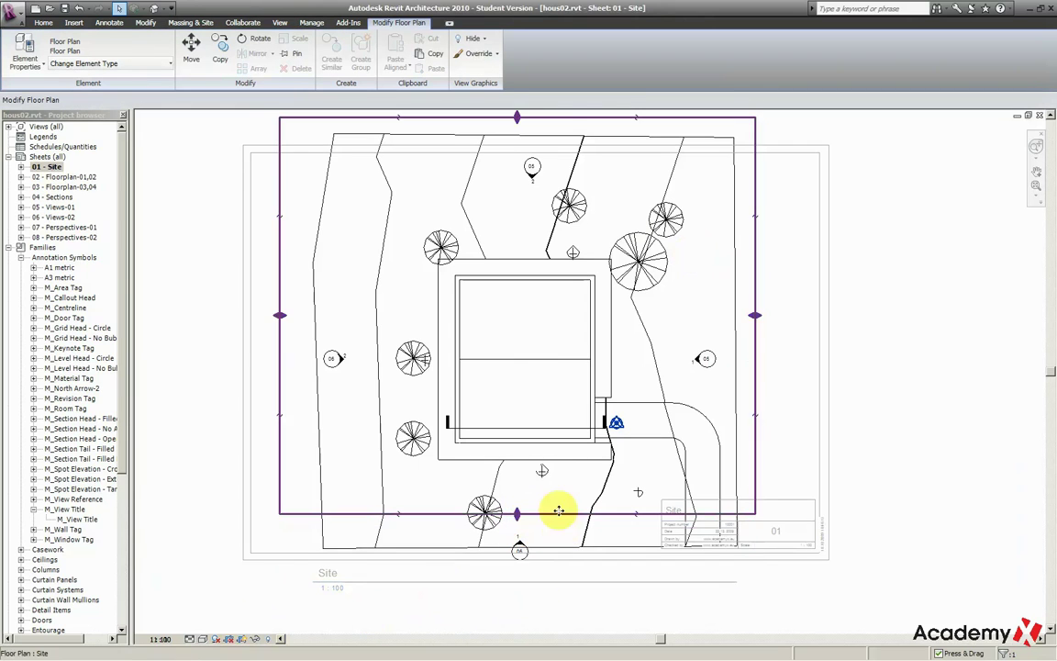
pyautogui.moveTo(517, 118); pyautogui.dragTo(519, 166)
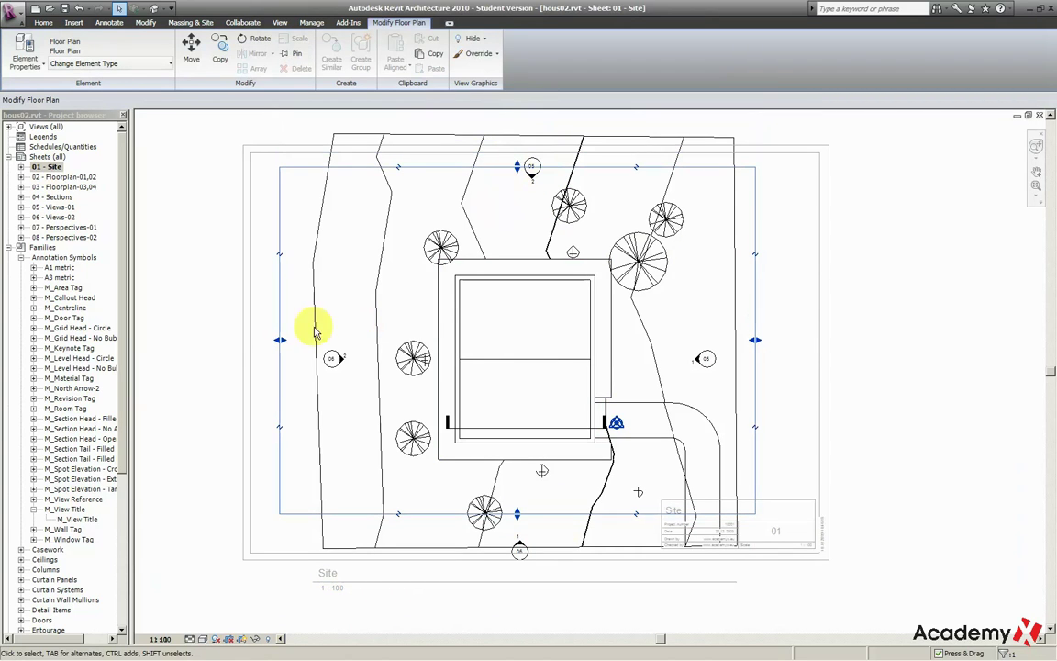
pyautogui.click(867, 319)
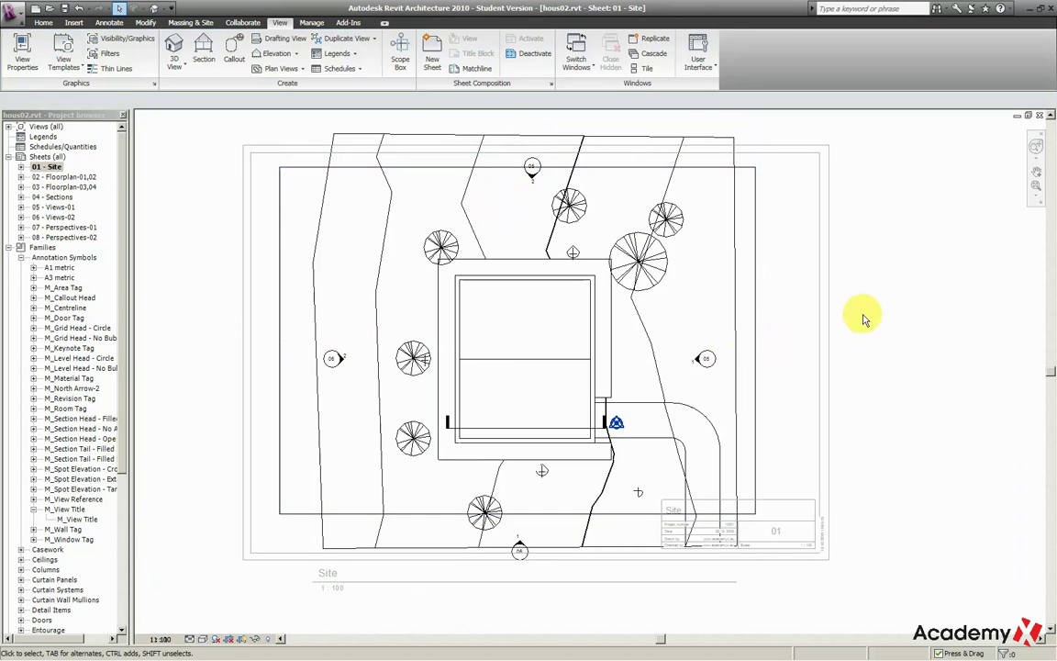
pyautogui.click(754, 337)
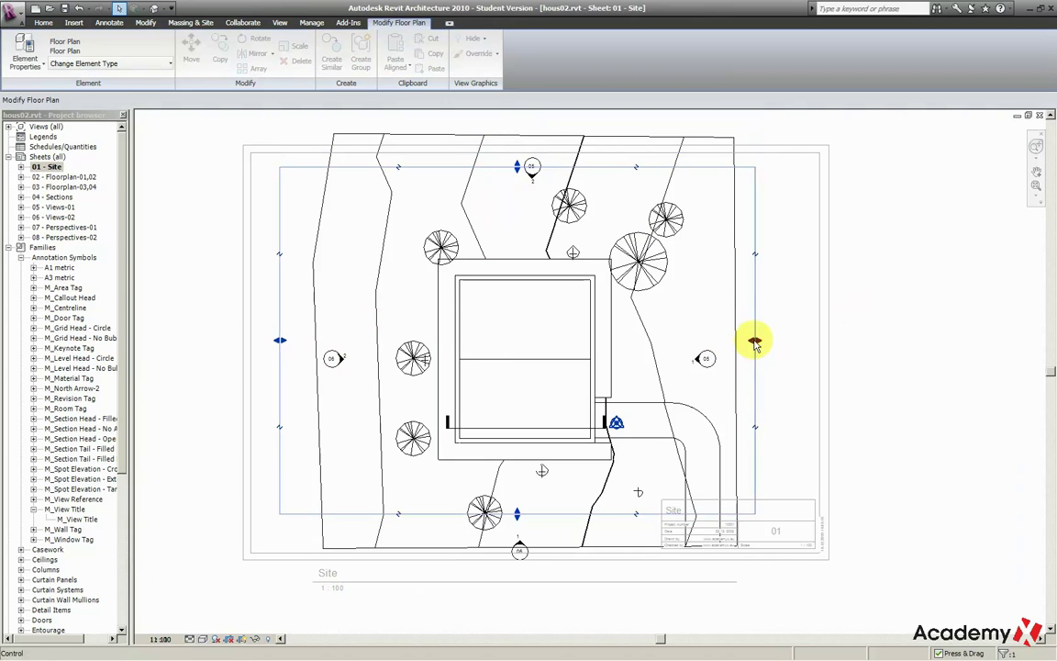
pyautogui.moveTo(752, 339); pyautogui.dragTo(728, 338)
pyautogui.moveTo(280, 340); pyautogui.dragTo(333, 340)
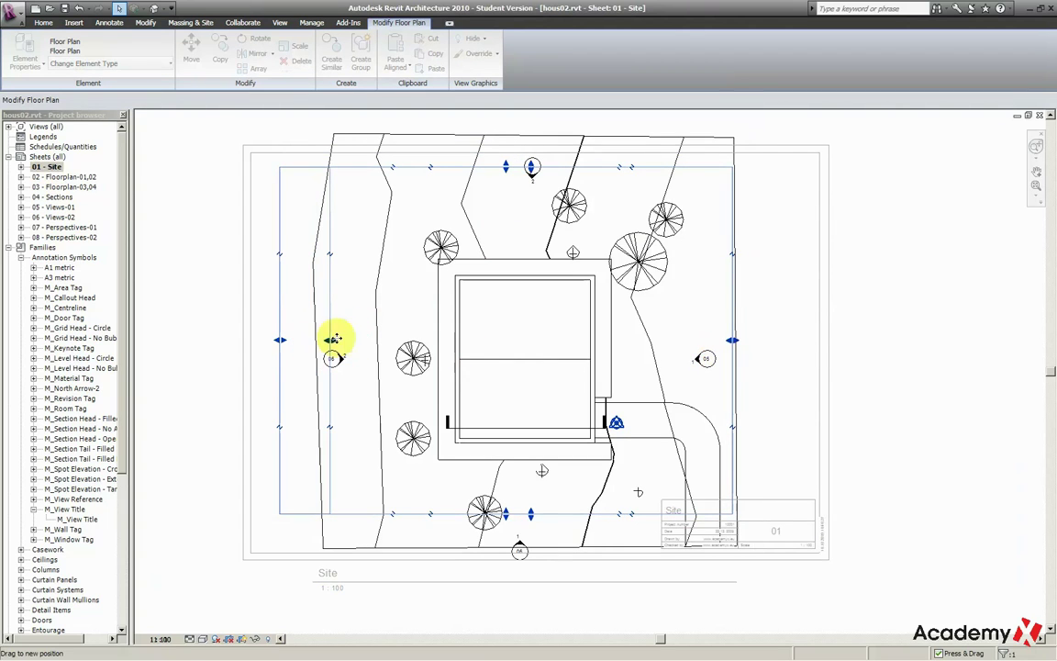
# - Hide the elevation markers, crop the site view to its region, and deactivate the view
pyautogui.click(716, 371)
pyautogui.rightClick(717, 371)
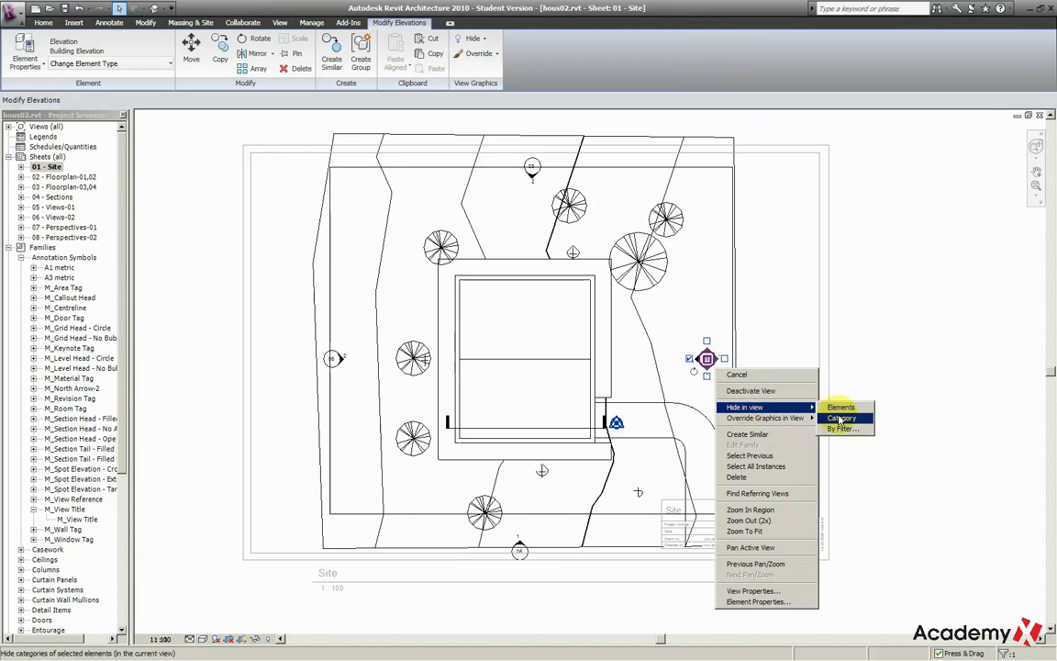
pyautogui.click(840, 419)
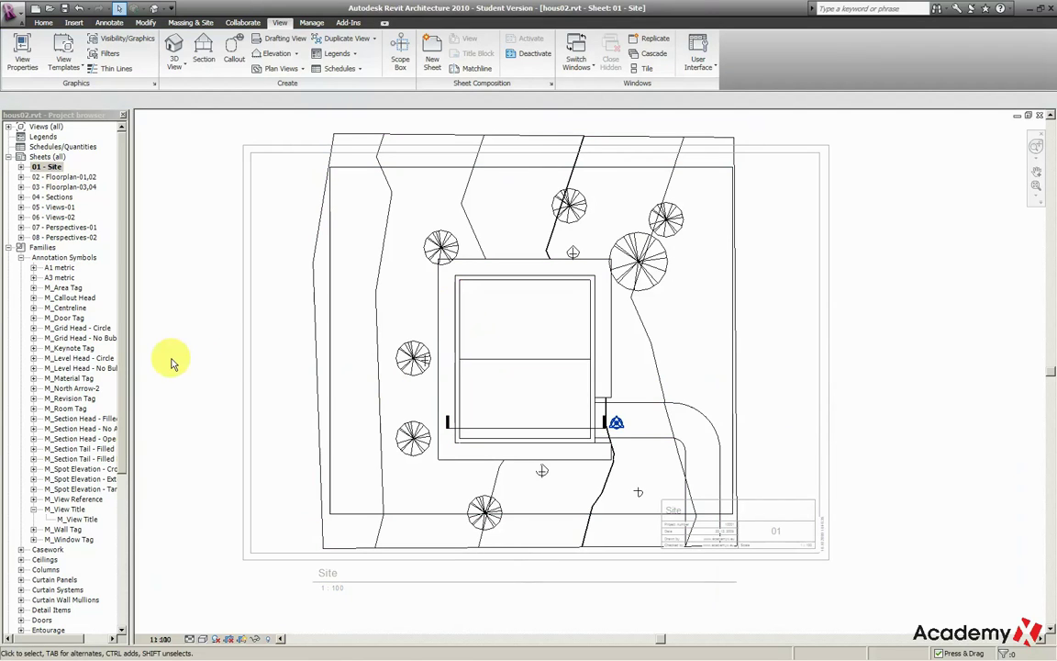
pyautogui.click(234, 639)
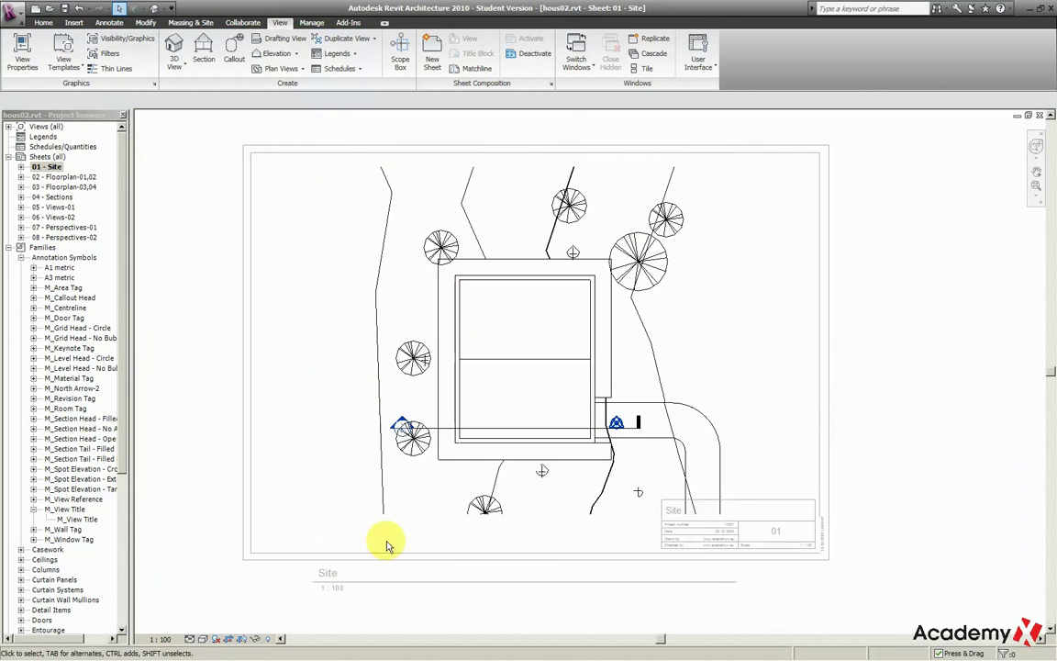
pyautogui.rightClick(406, 491)
# - Give the Site viewport Title No Line, place its title lower-left, and shift the viewport left
pyautogui.click(425, 514)
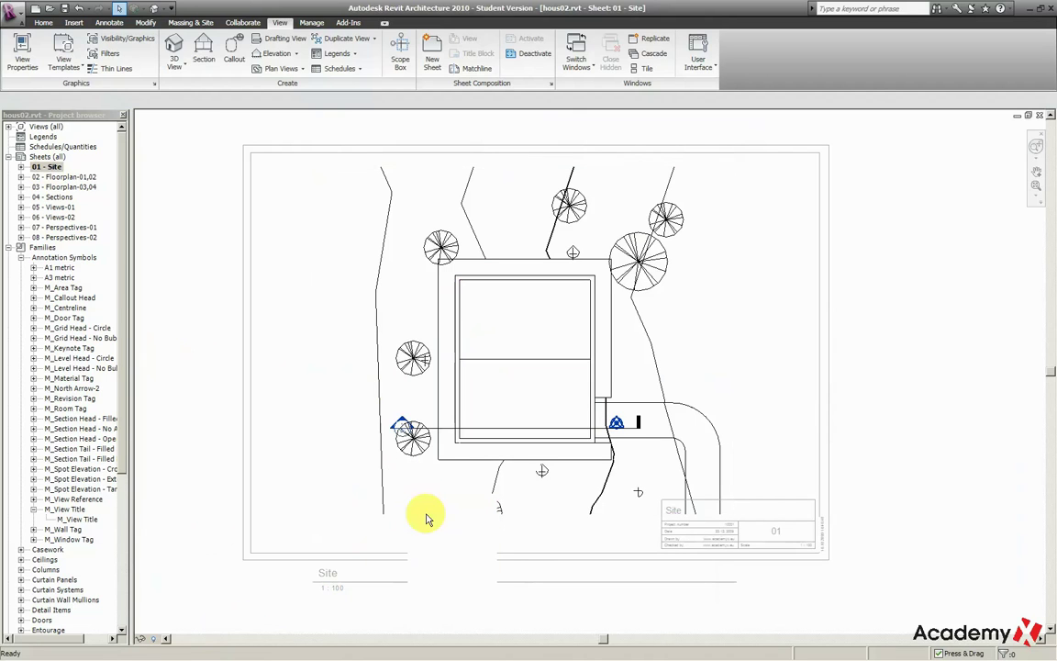
pyautogui.click(382, 584)
pyautogui.click(129, 63)
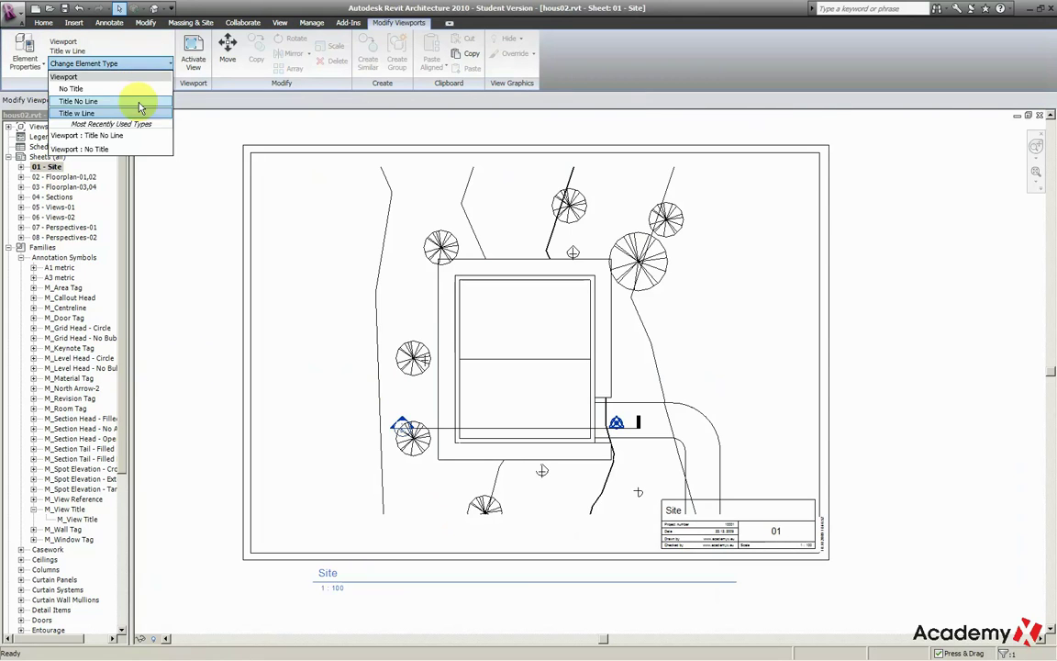
pyautogui.click(140, 101)
pyautogui.moveTo(328, 573)
pyautogui.mouseDown()
pyautogui.moveTo(323, 549)
pyautogui.moveTo(341, 512)
pyautogui.mouseUp()
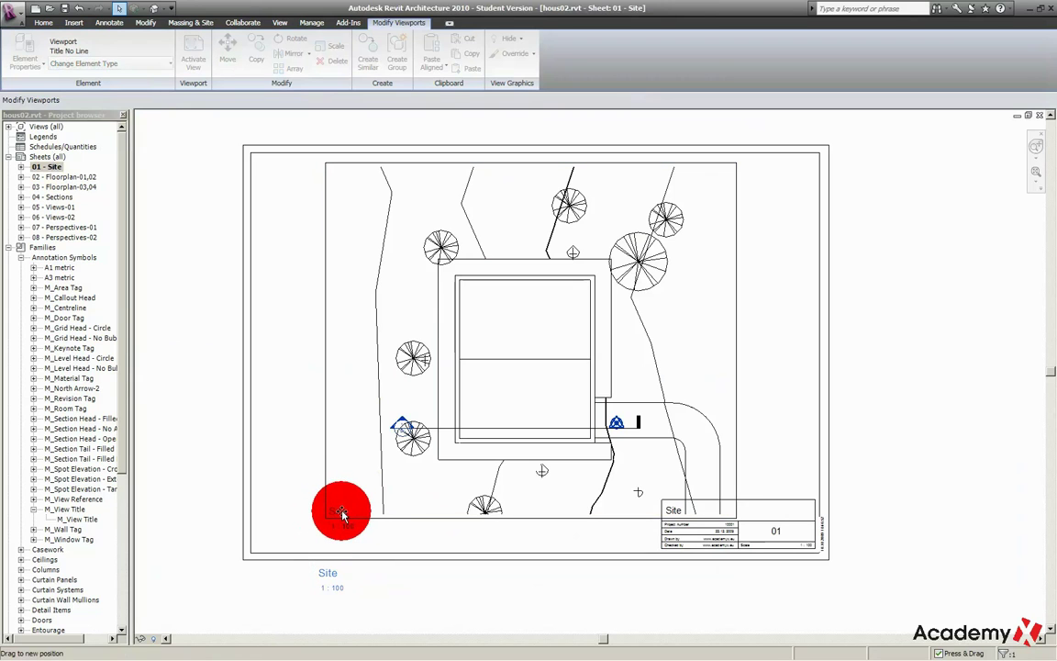
pyautogui.moveTo(341, 512); pyautogui.dragTo(338, 511)
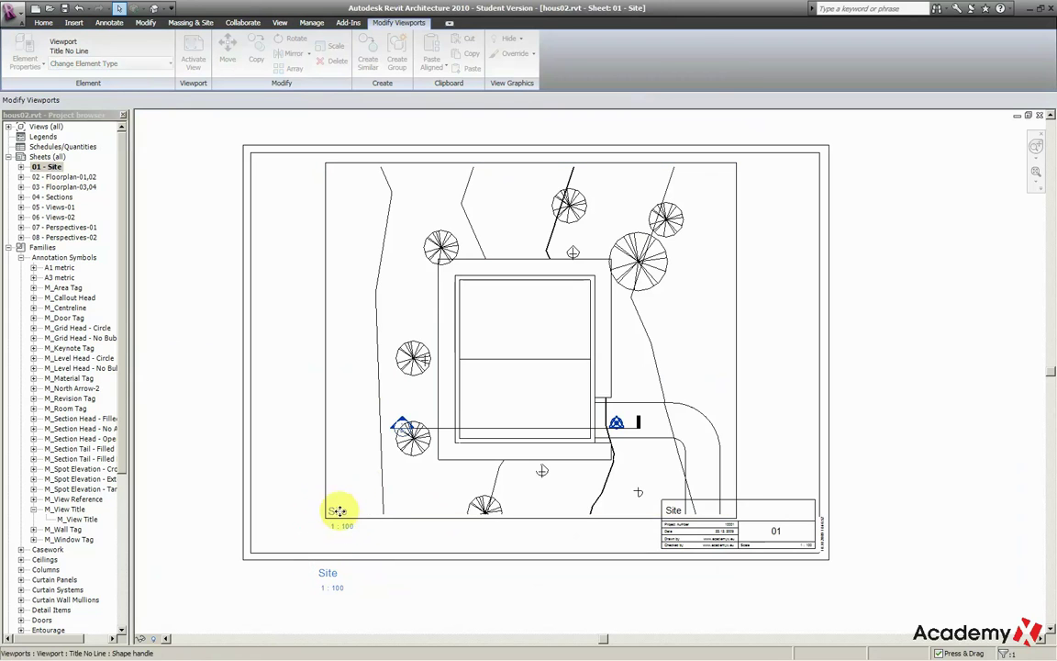
pyautogui.click(436, 617)
pyautogui.moveTo(478, 465); pyautogui.dragTo(414, 458)
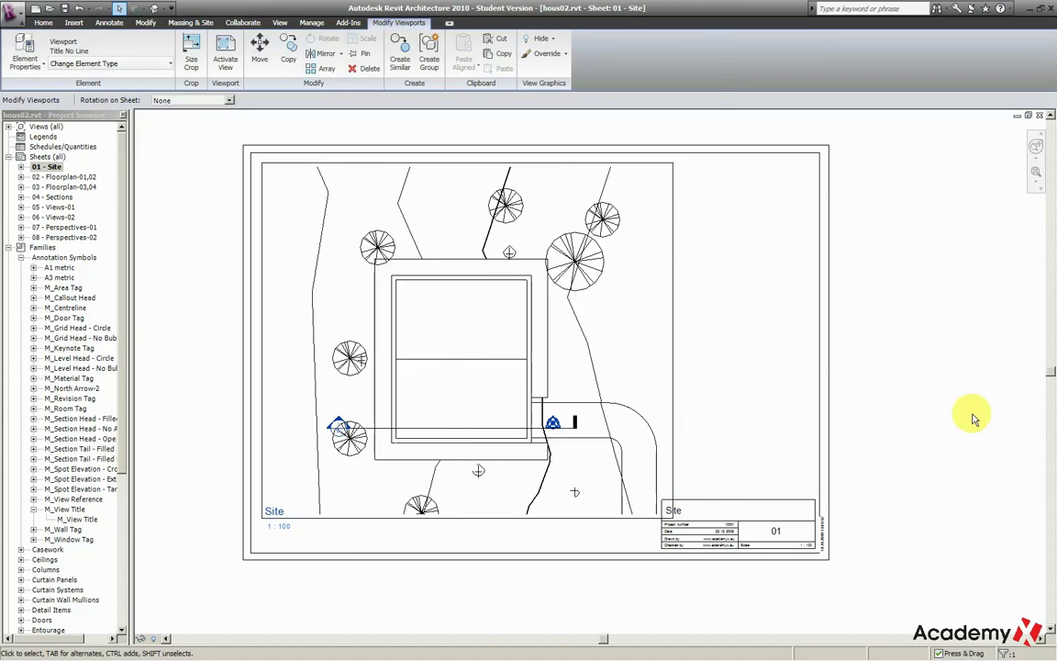
pyautogui.click(921, 427)
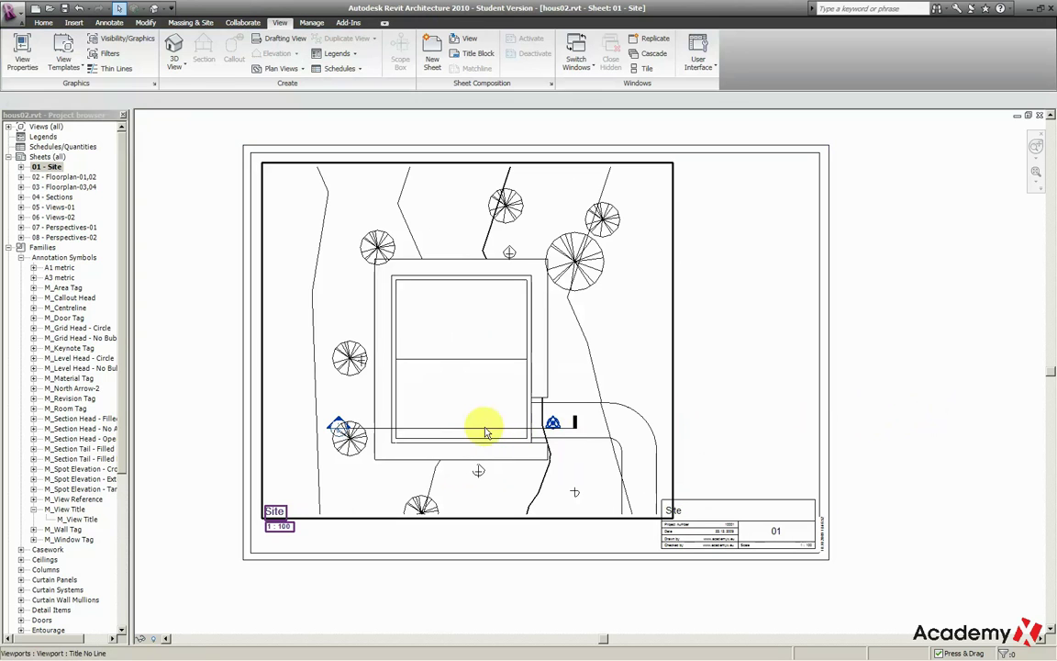
# - In the activated Site viewport, pull both section line ends in to the building's edges, then deactivate
pyautogui.rightClick(487, 431)
pyautogui.click(495, 209)
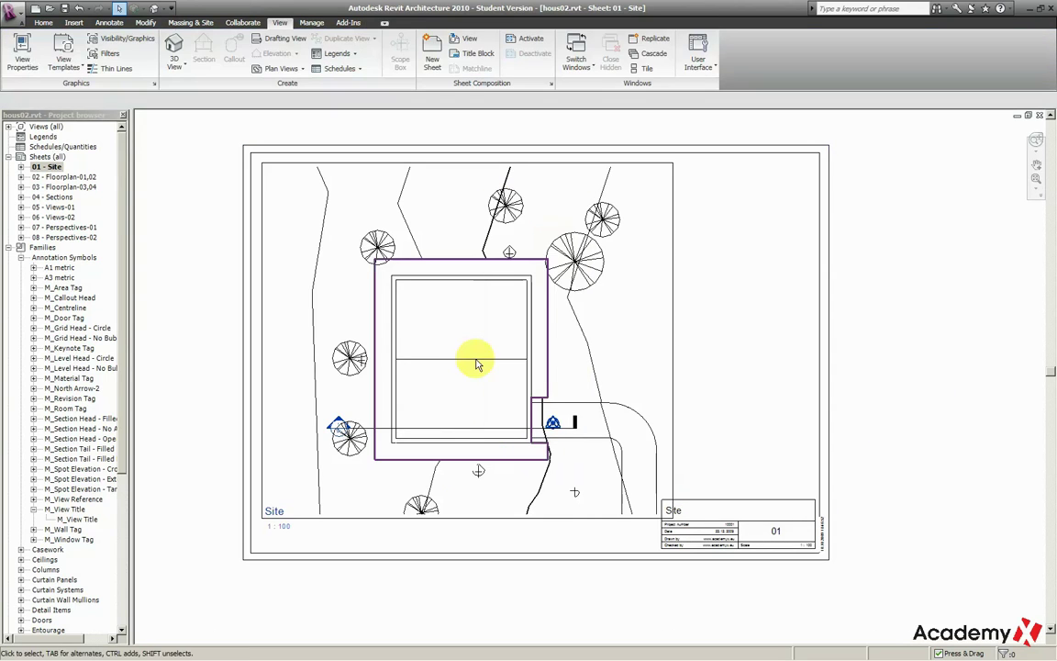
pyautogui.click(431, 428)
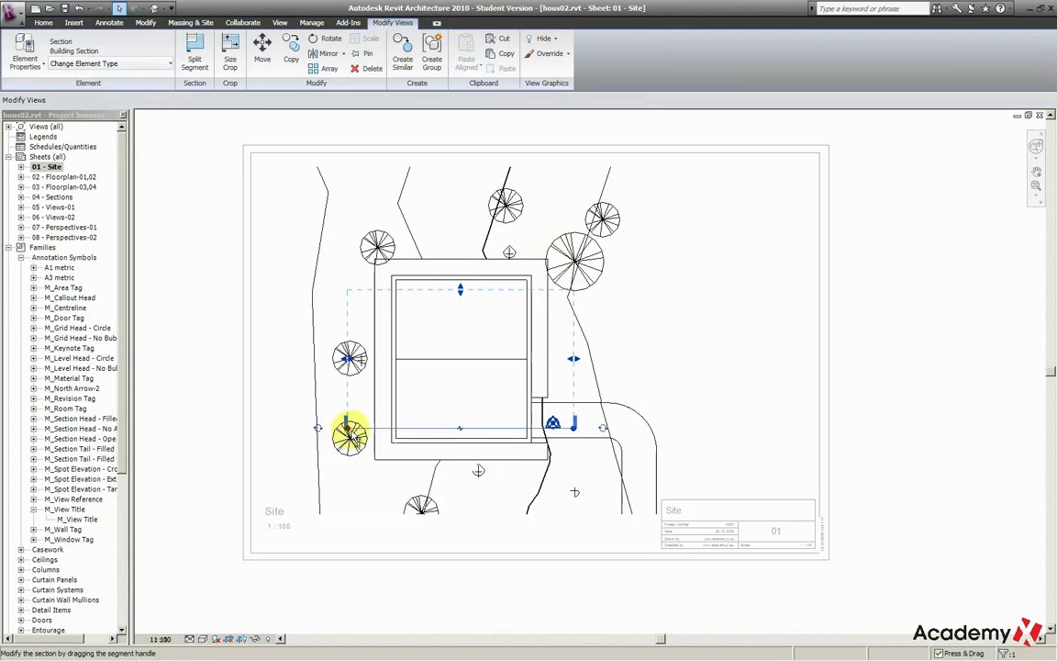
pyautogui.moveTo(346, 424); pyautogui.dragTo(360, 427)
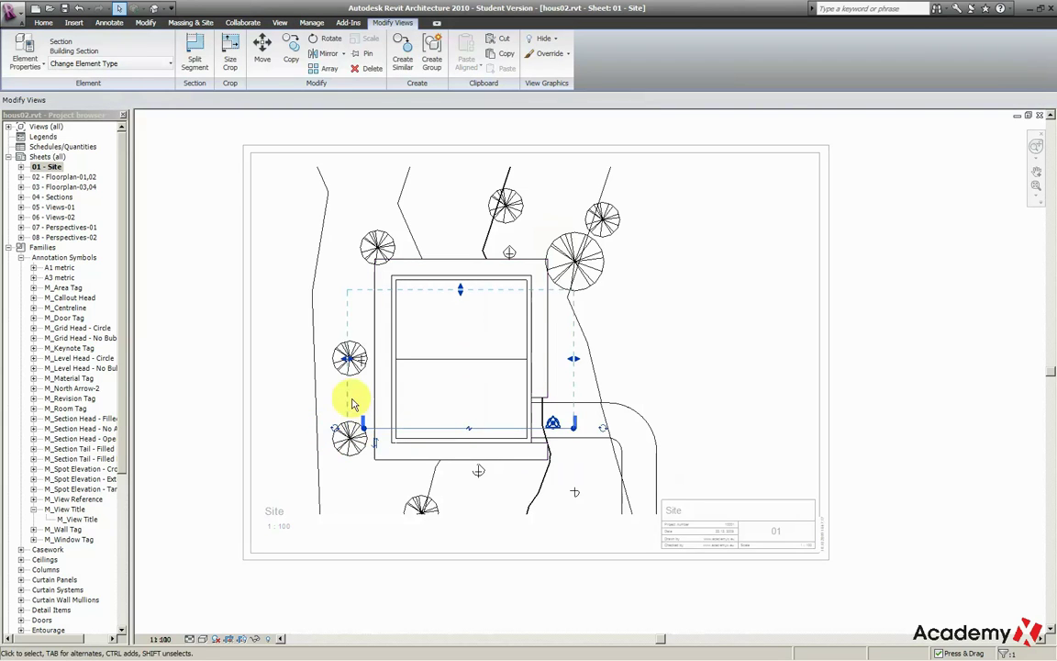
pyautogui.moveTo(363, 427); pyautogui.dragTo(381, 425)
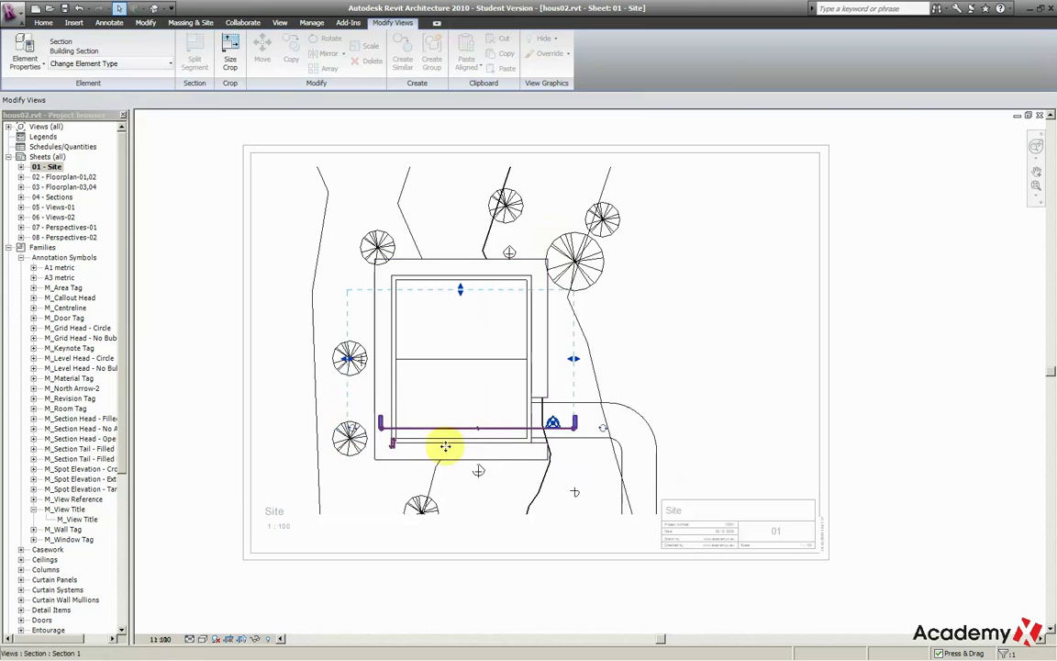
pyautogui.moveTo(571, 425); pyautogui.dragTo(536, 426)
pyautogui.rightClick(635, 378)
pyautogui.click(654, 374)
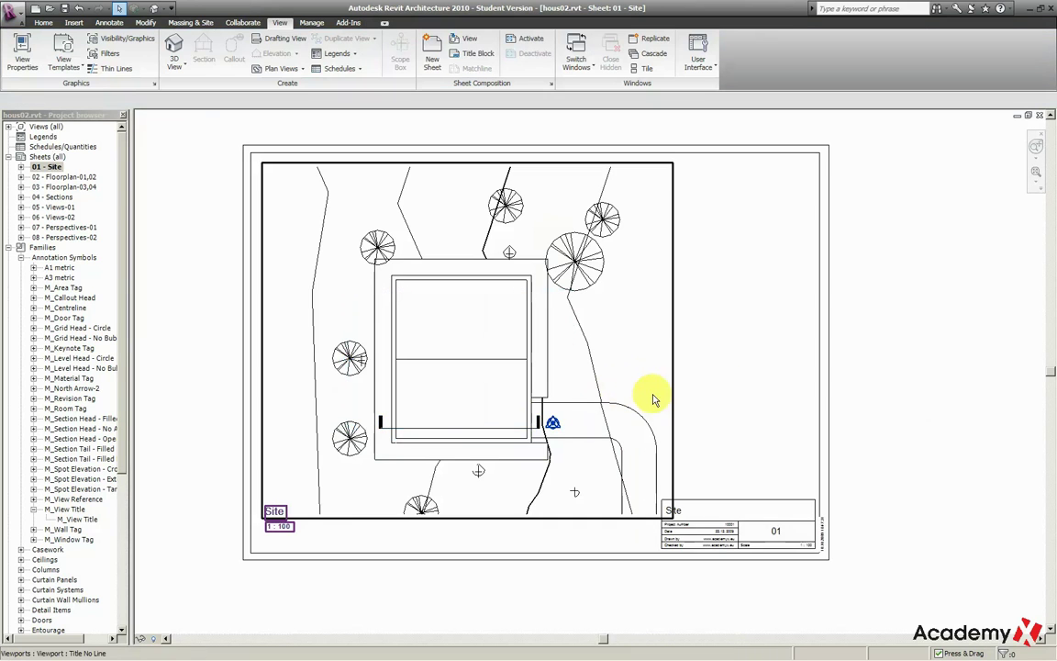
pyautogui.scroll(1, 498, 421)
pyautogui.scroll(1, 697, 367)
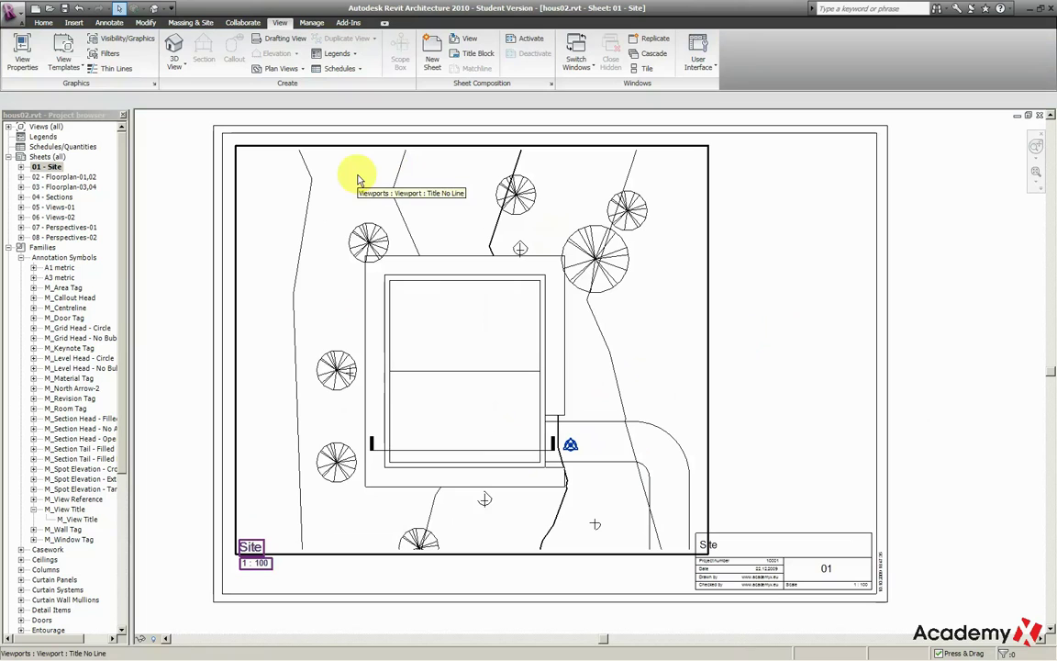
# - In Object Styles, set the Section Line annotation category's line pattern to Dash dot
pyautogui.click(311, 22)
pyautogui.click(218, 53)
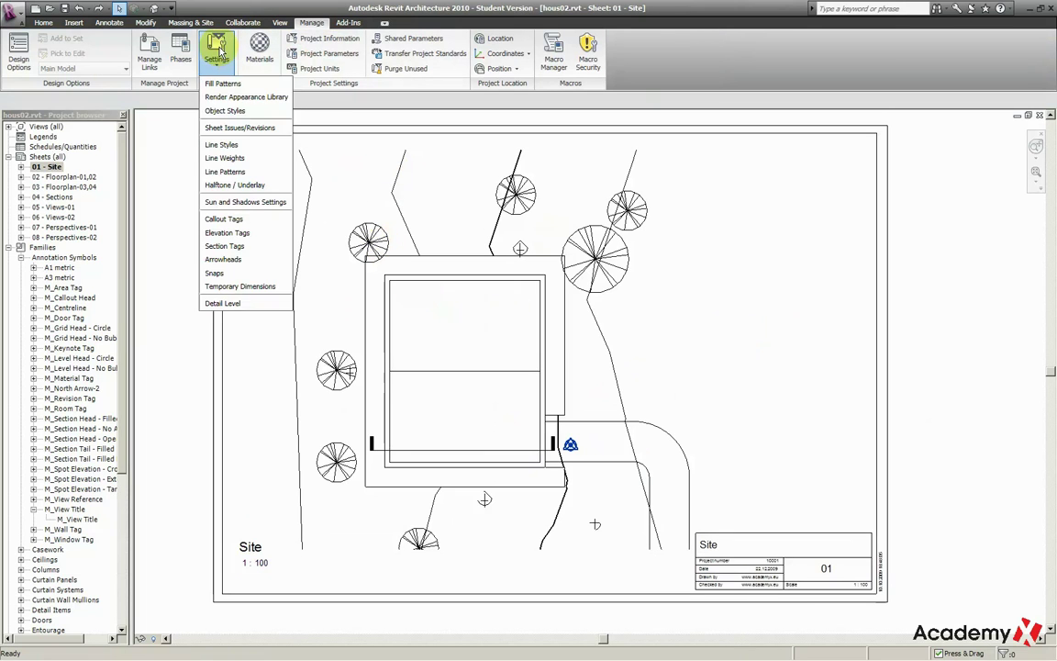
pyautogui.click(225, 110)
pyautogui.click(372, 190)
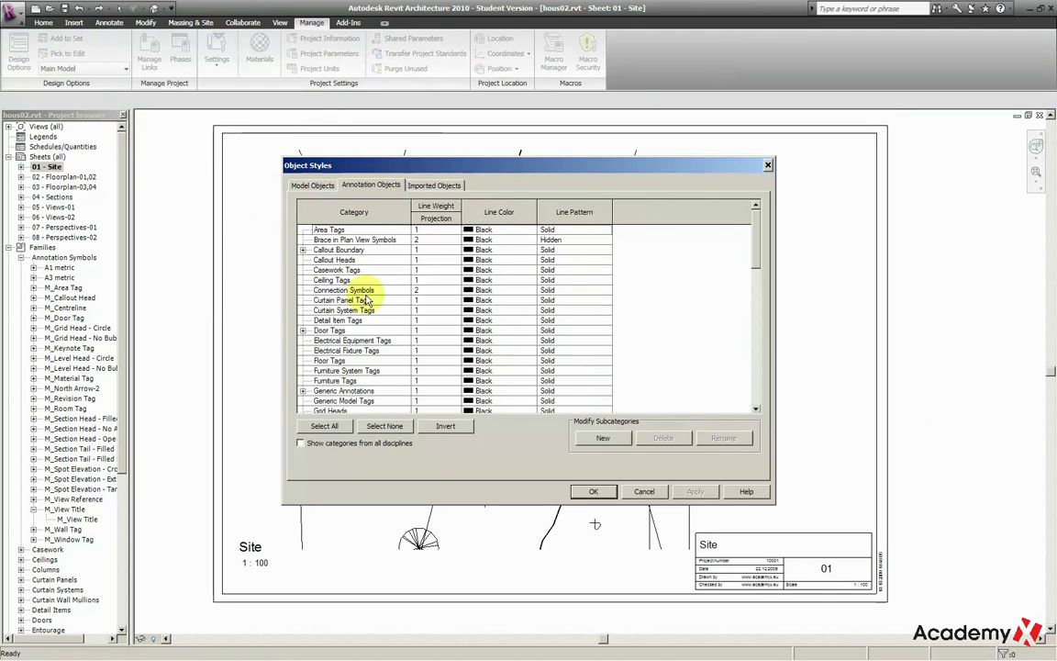
pyautogui.click(363, 301)
pyautogui.moveTo(364, 305); pyautogui.dragTo(349, 362)
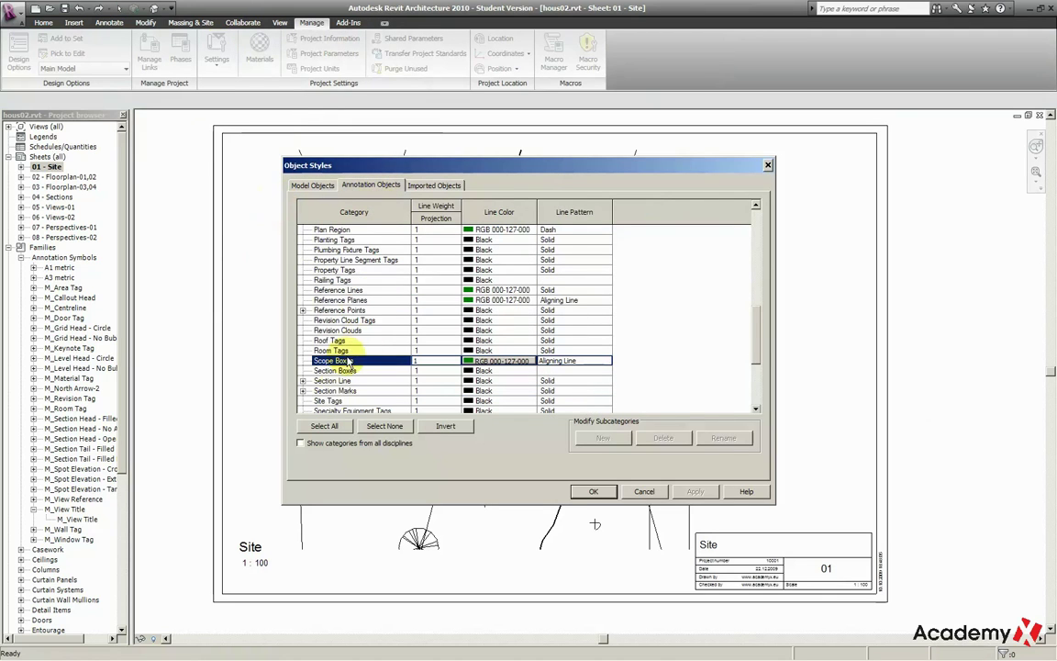
pyautogui.click(569, 380)
pyautogui.click(604, 380)
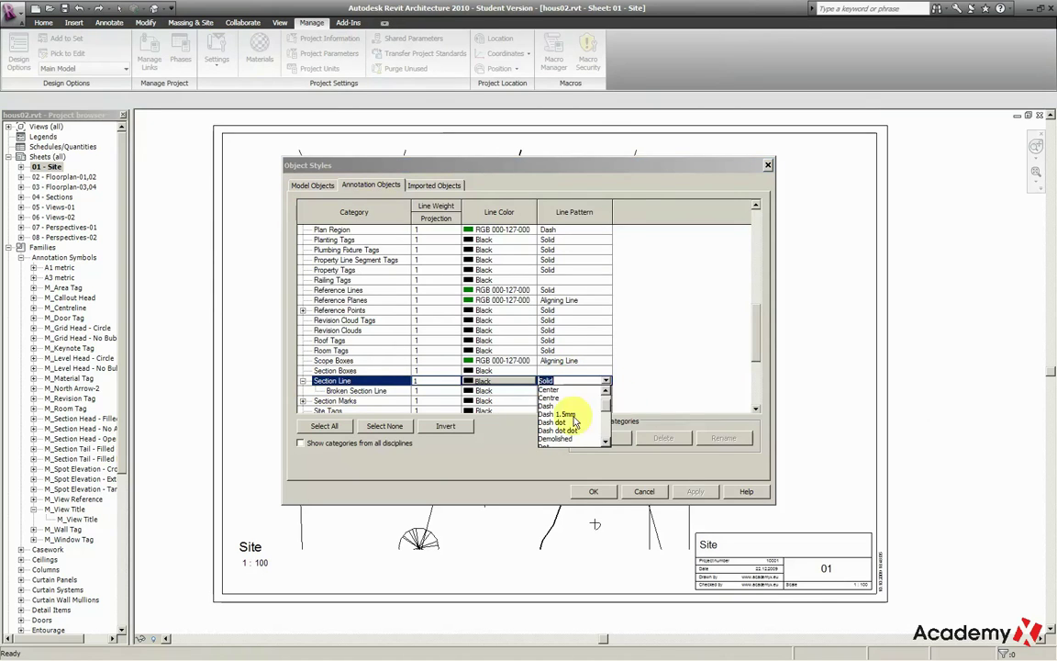
pyautogui.click(587, 438)
pyautogui.click(593, 490)
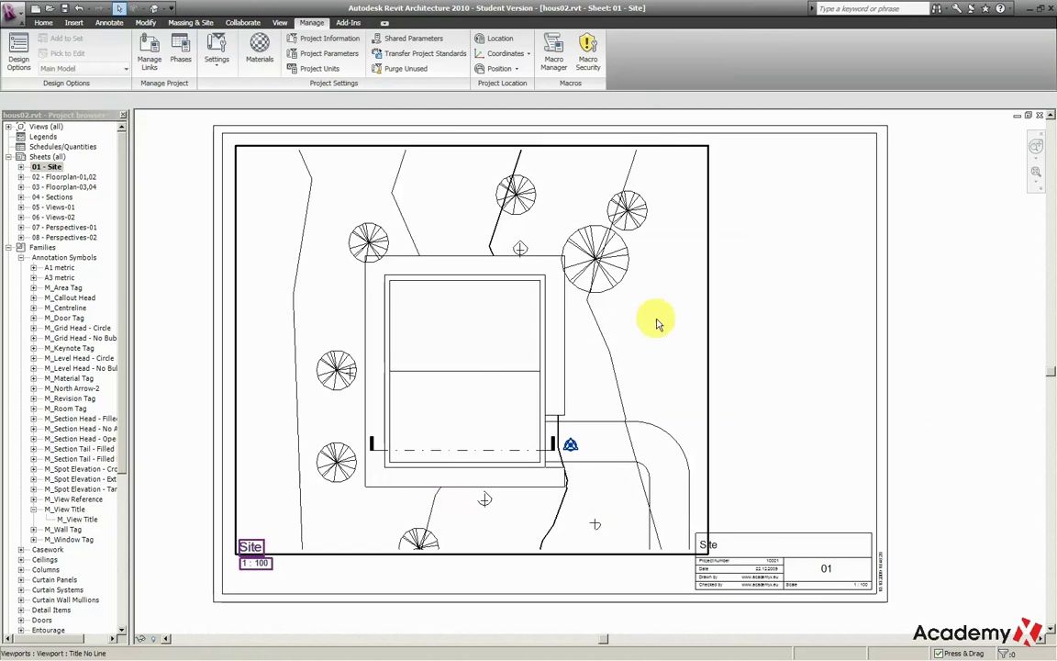
pyautogui.rightClick(609, 331)
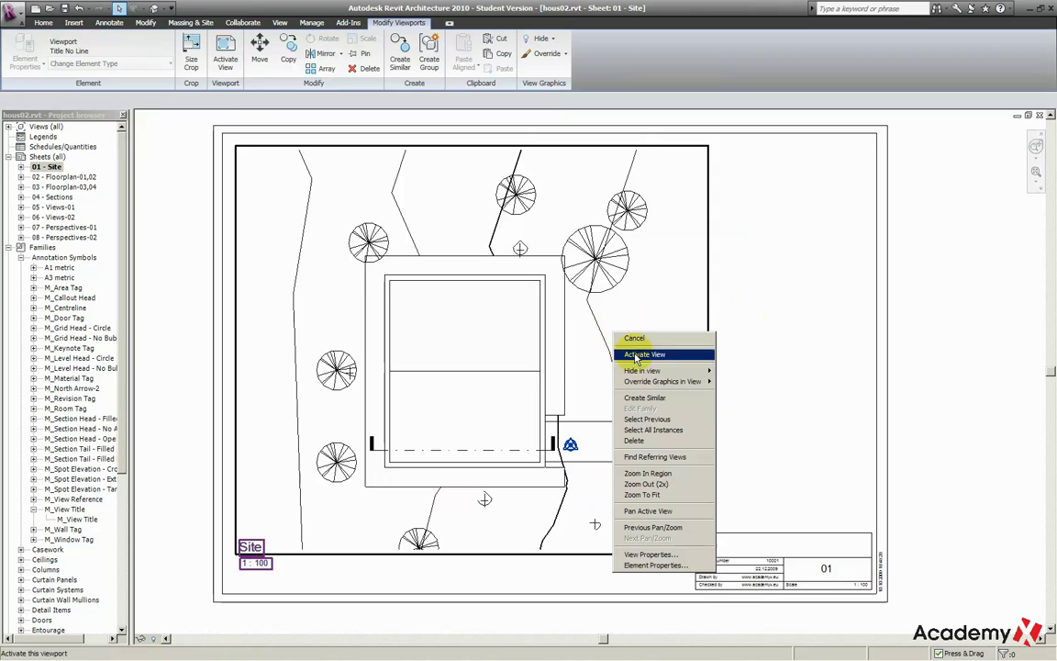
pyautogui.click(752, 313)
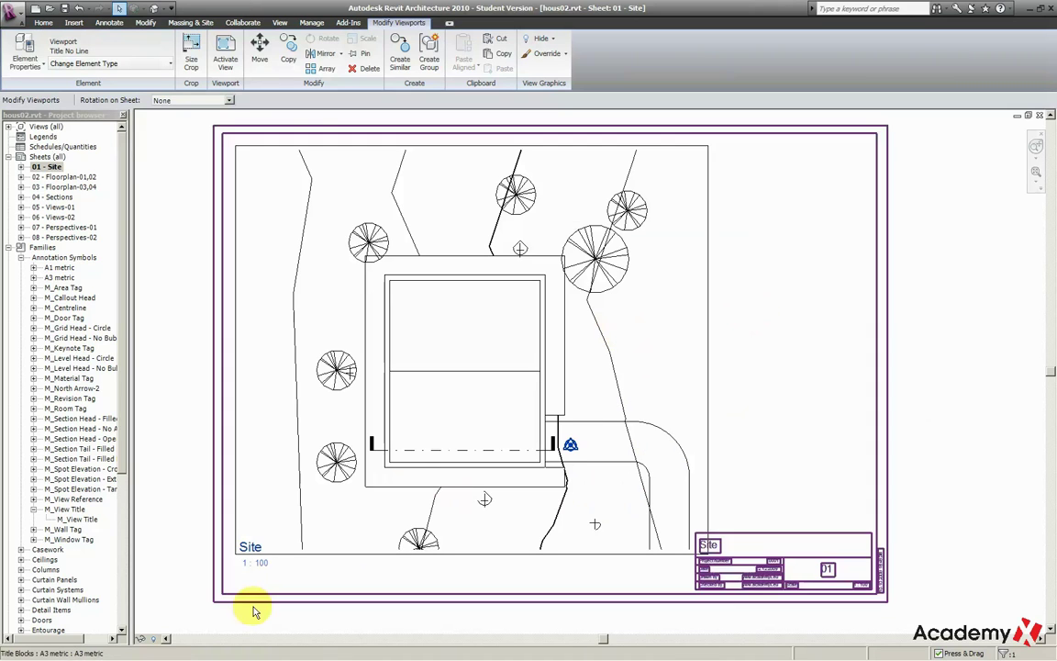
pyautogui.rightClick(323, 494)
pyautogui.click(368, 279)
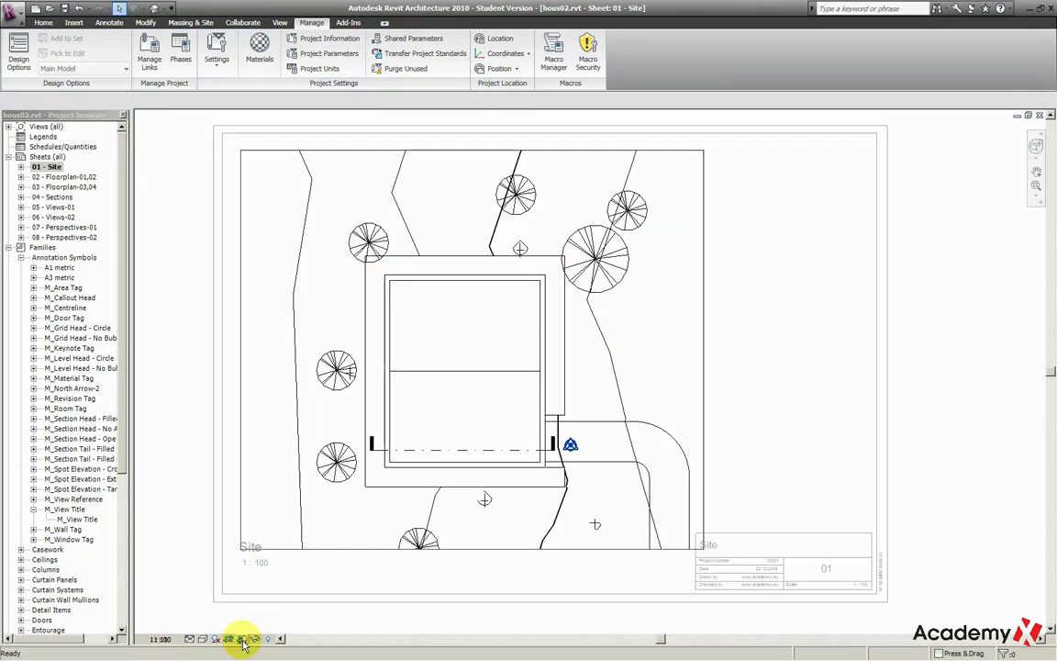
pyautogui.rightClick(422, 414)
pyautogui.click(445, 433)
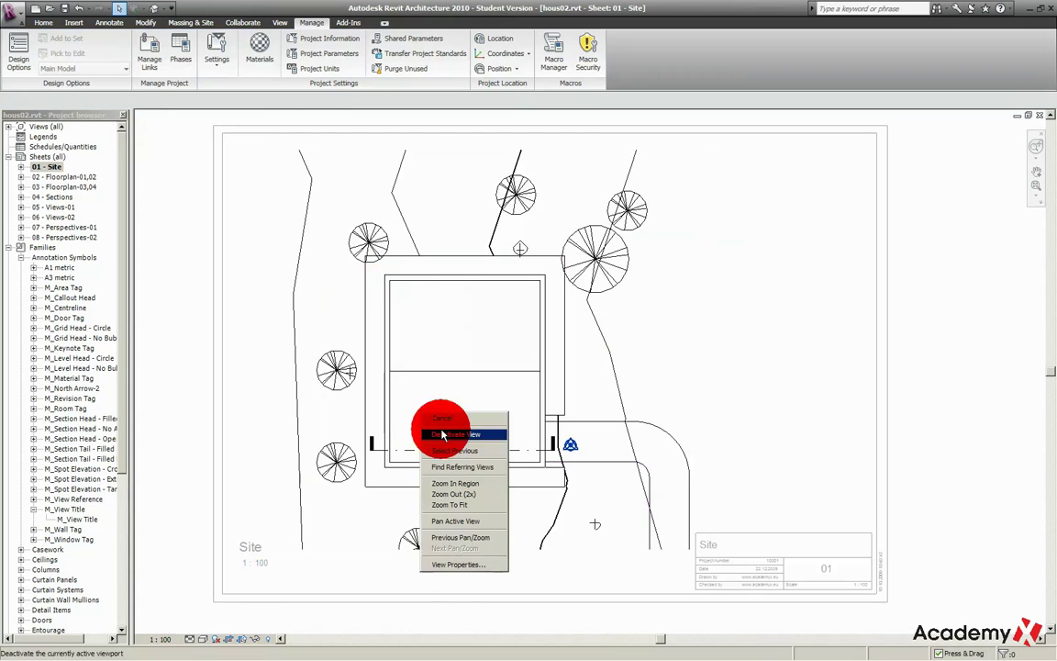
pyautogui.click(798, 328)
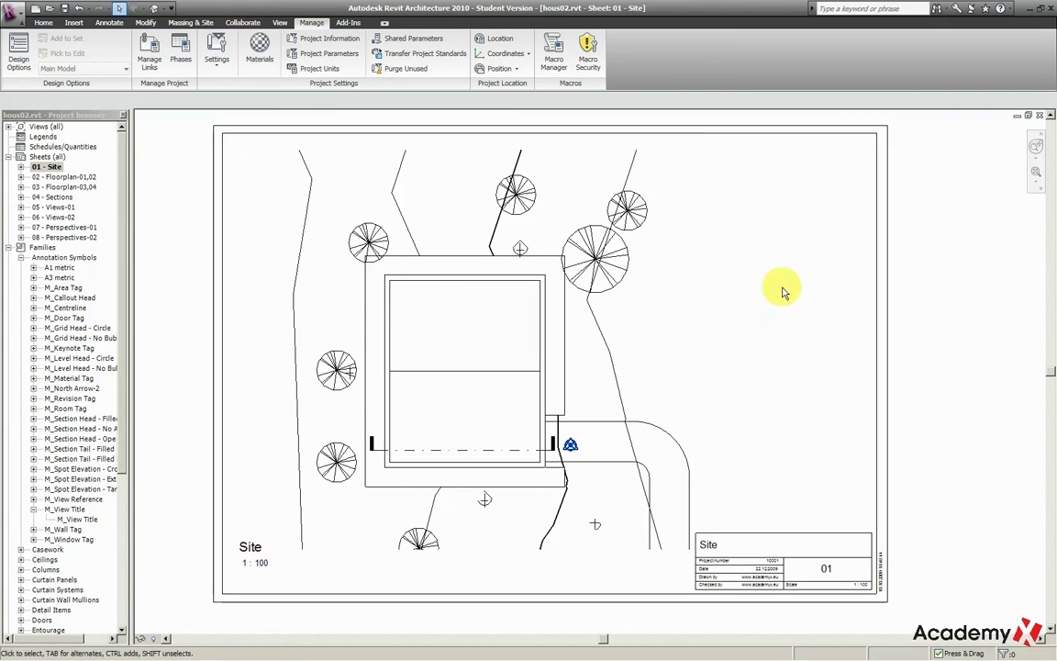
# - Activate the Site viewport and hide the project base point in the view
pyautogui.rightClick(577, 429)
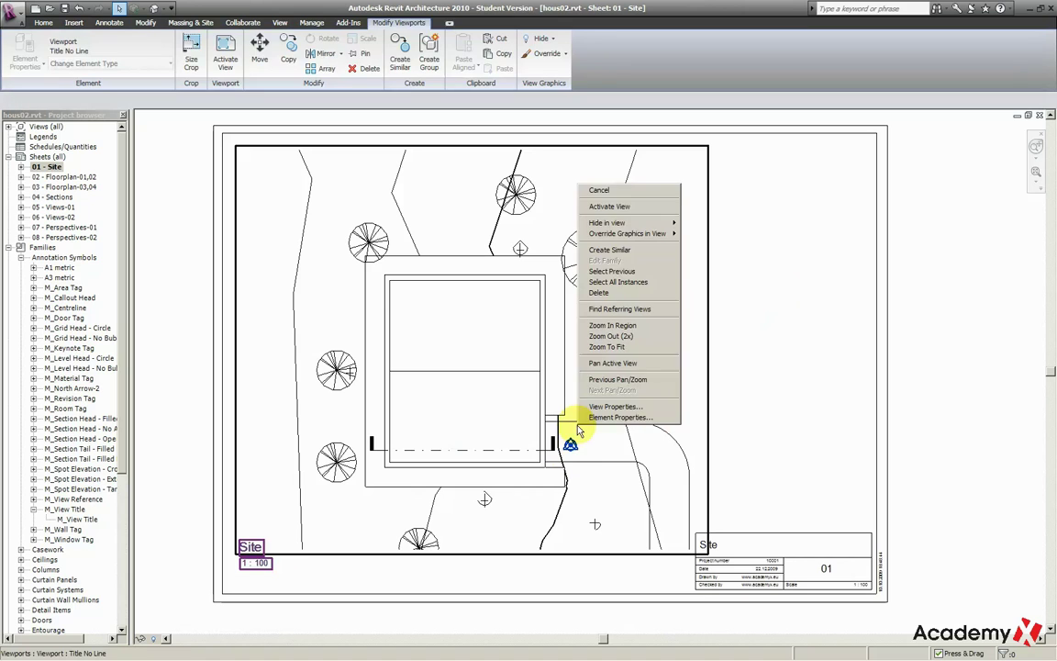
pyautogui.click(615, 207)
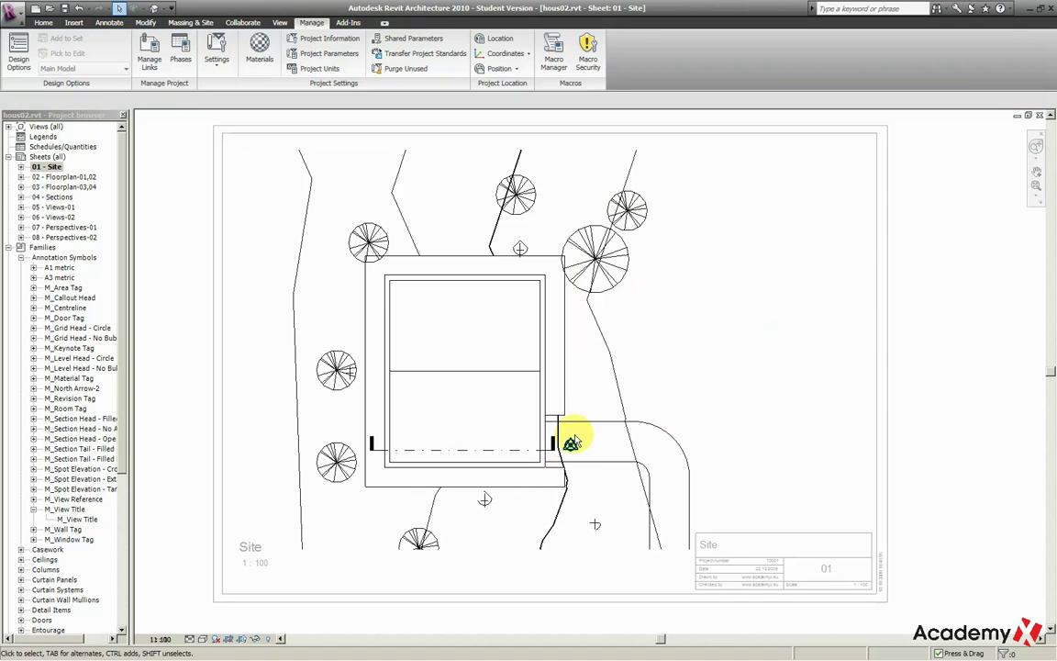
pyautogui.click(570, 445)
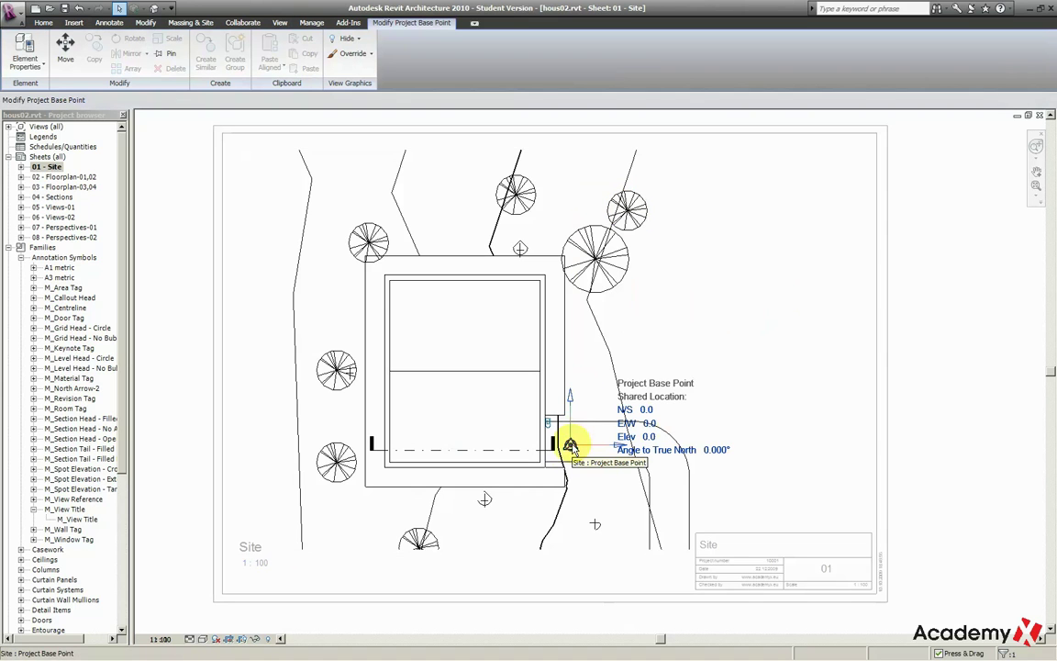
pyautogui.rightClick(570, 446)
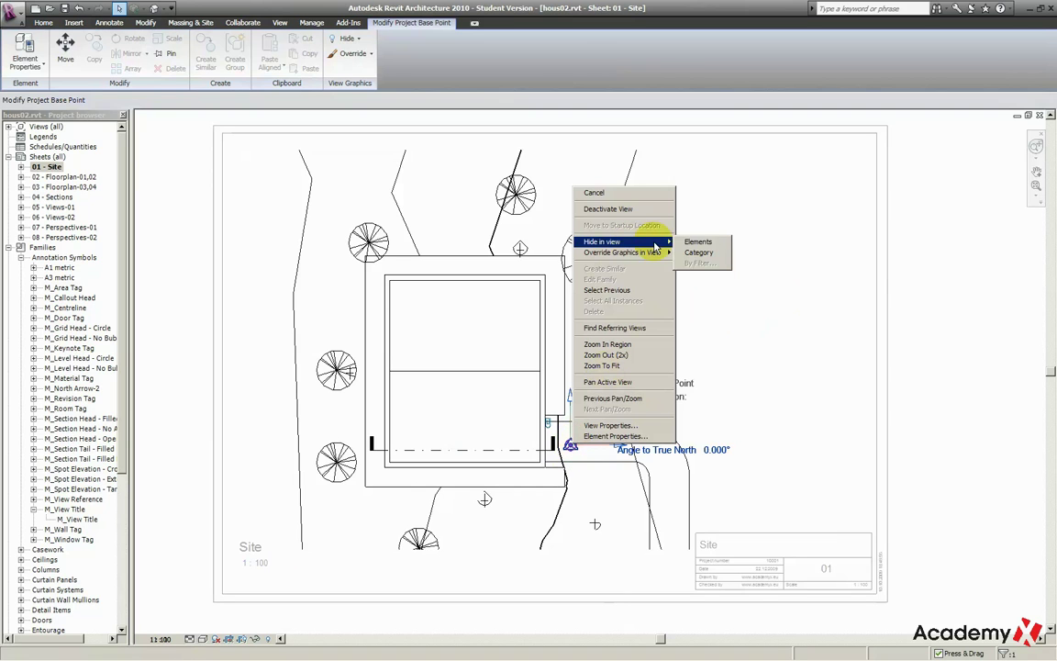
pyautogui.click(693, 244)
# - Hide the survey point in the view as well, then deactivate the Site viewport
pyautogui.scroll(1, 570, 444)
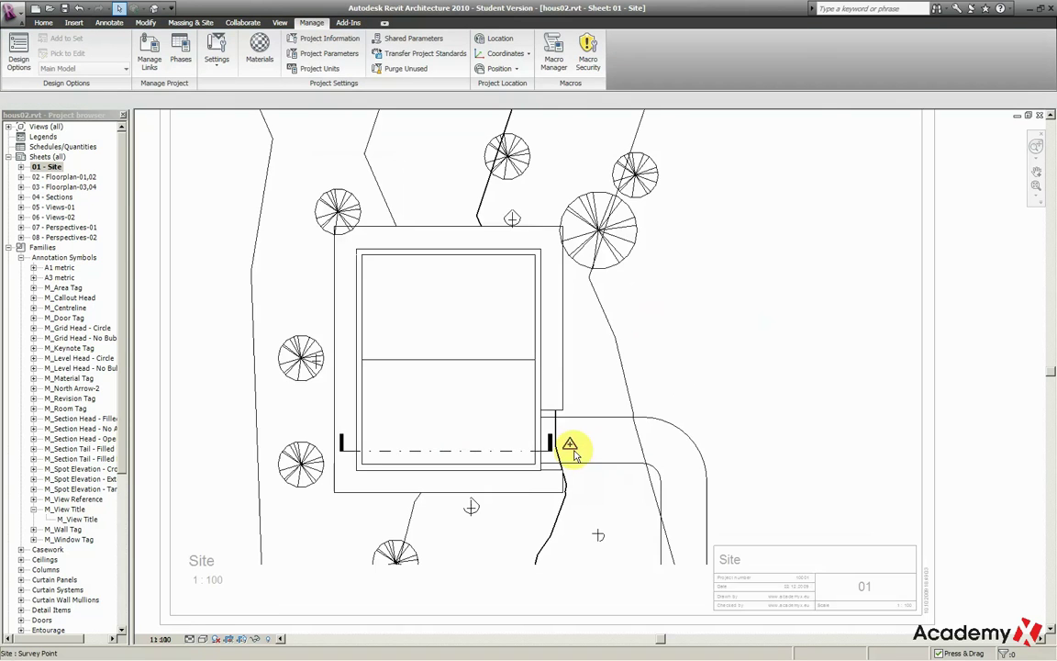
pyautogui.scroll(2, 570, 444)
pyautogui.rightClick(570, 446)
pyautogui.moveTo(601, 240)
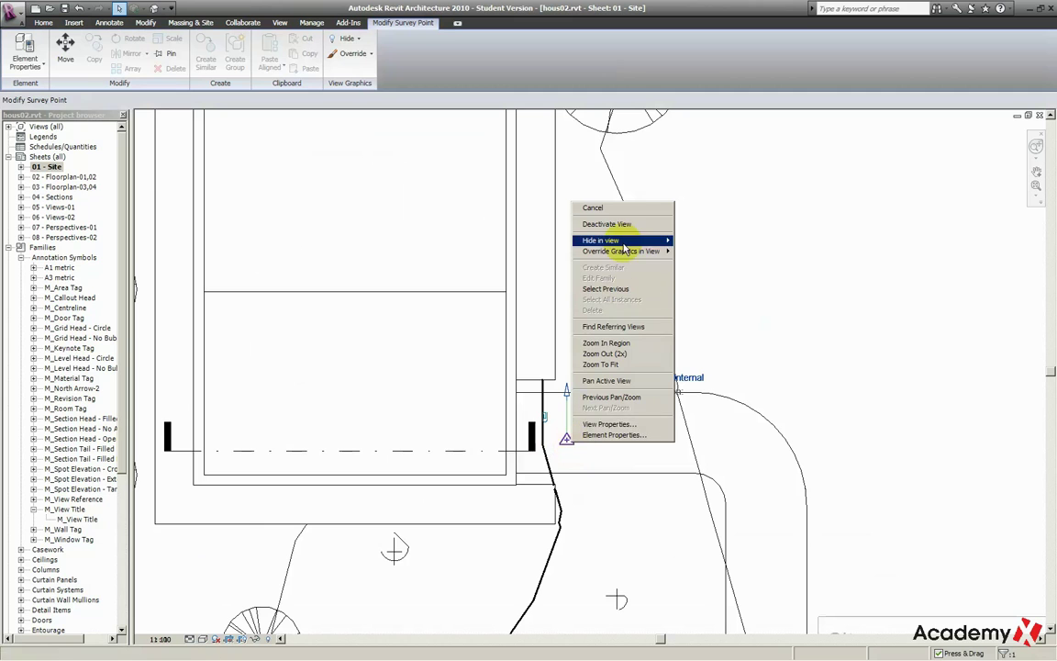
pyautogui.click(690, 242)
pyautogui.scroll(-2, 621, 307)
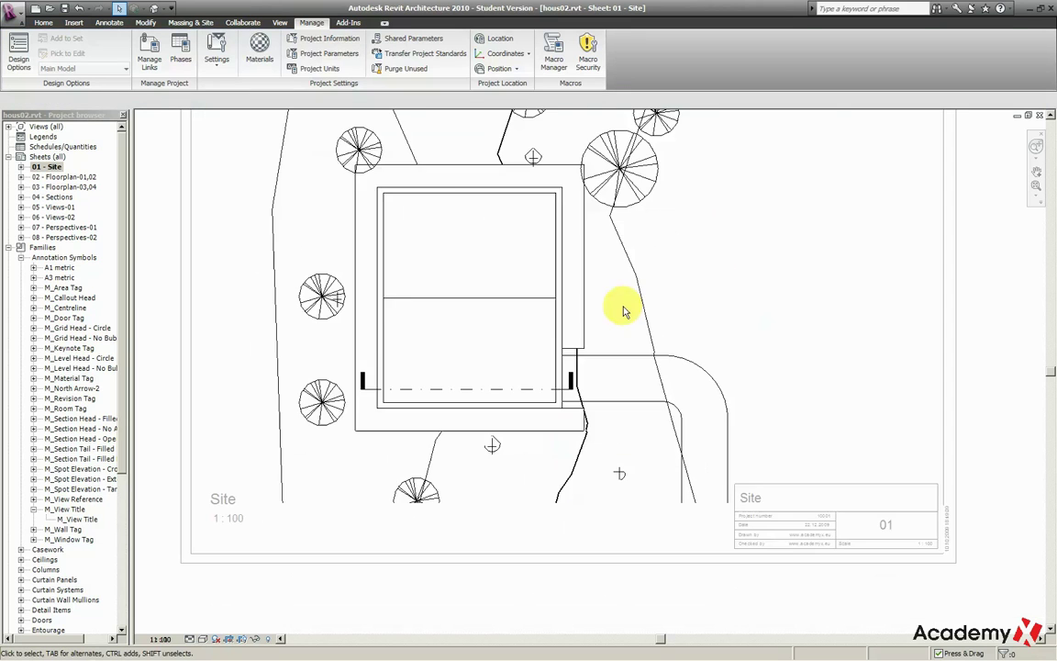
pyautogui.scroll(-2, 627, 278)
pyautogui.rightClick(633, 277)
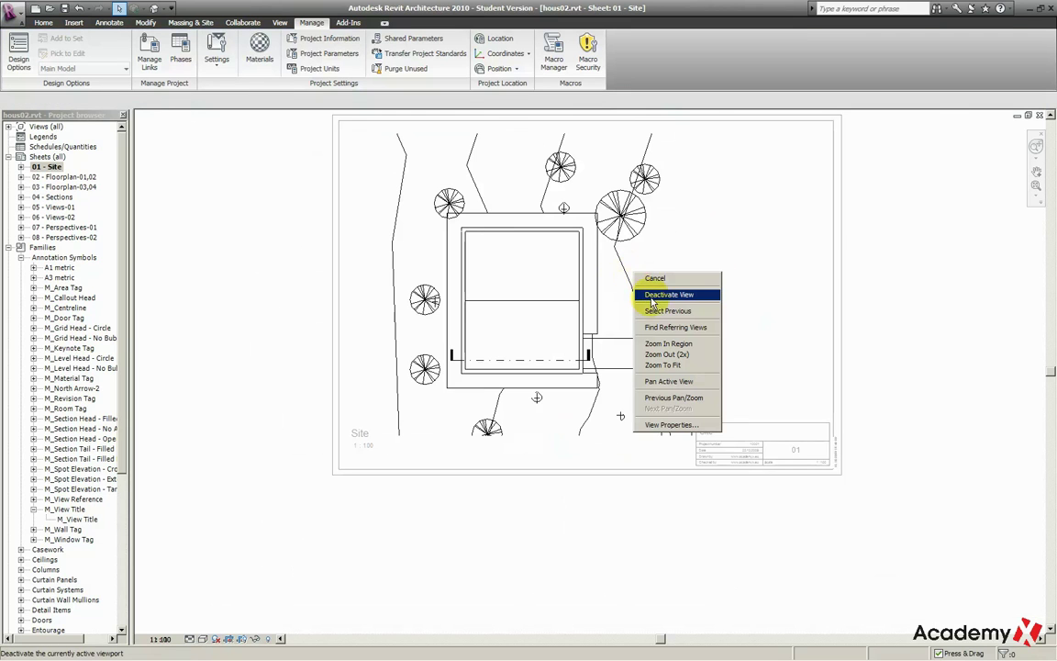
pyautogui.click(652, 294)
# - Open the 02 - Floorplan-01,02 sheet from the Project Browser
pyautogui.click(83, 177)
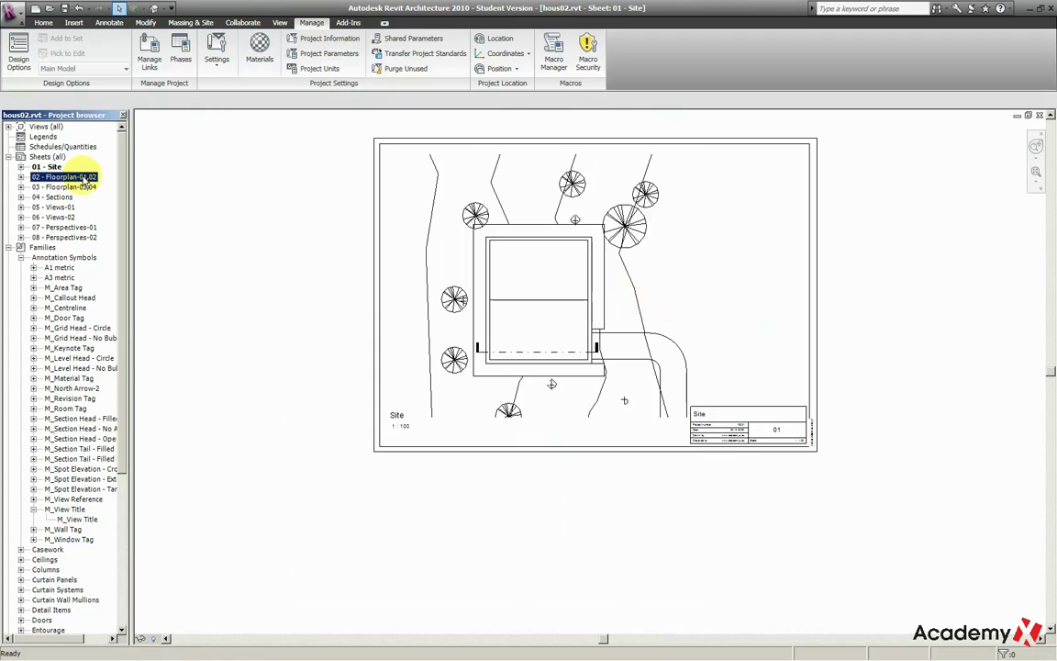
pyautogui.doubleClick(83, 177)
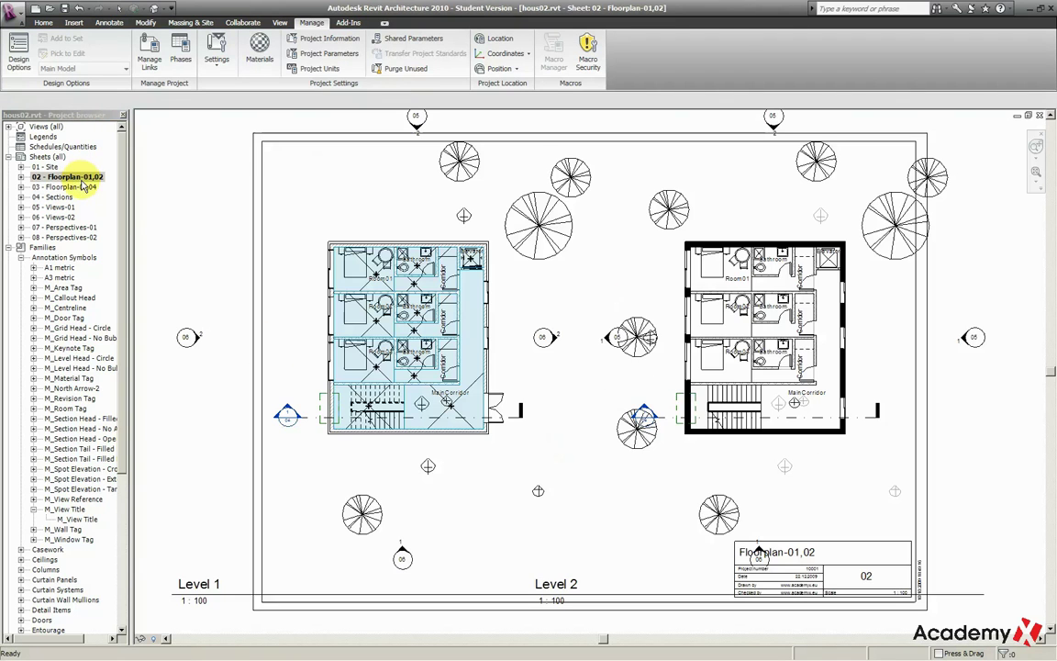
pyautogui.scroll(-2, 364, 381)
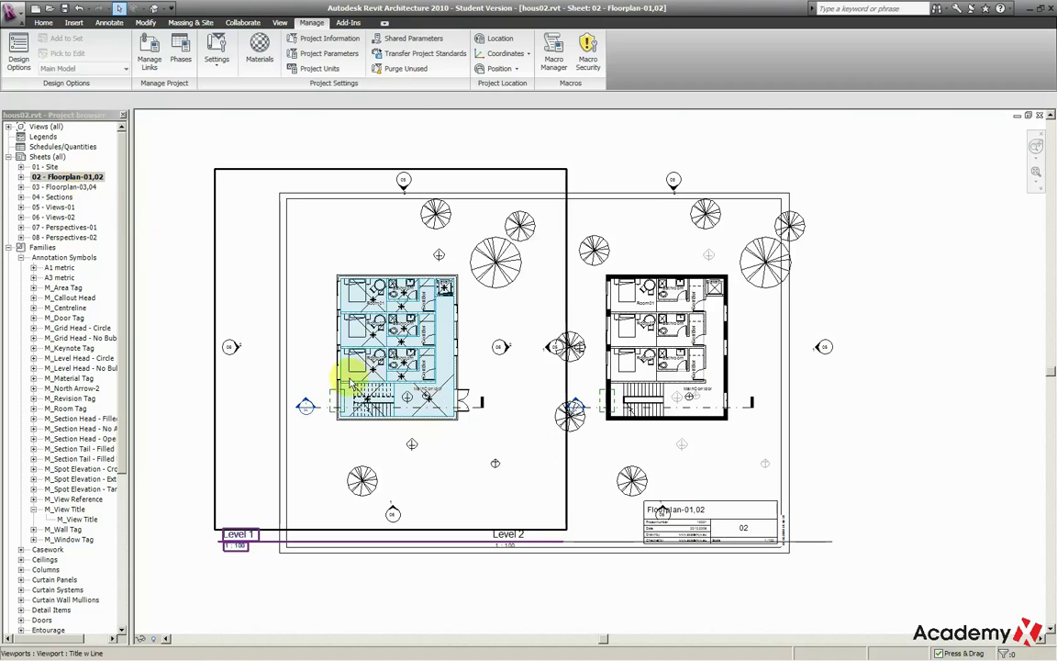
# - Activate the Level 1 viewport, move the section head to the other end, and cycle its end symbol
pyautogui.rightClick(307, 405)
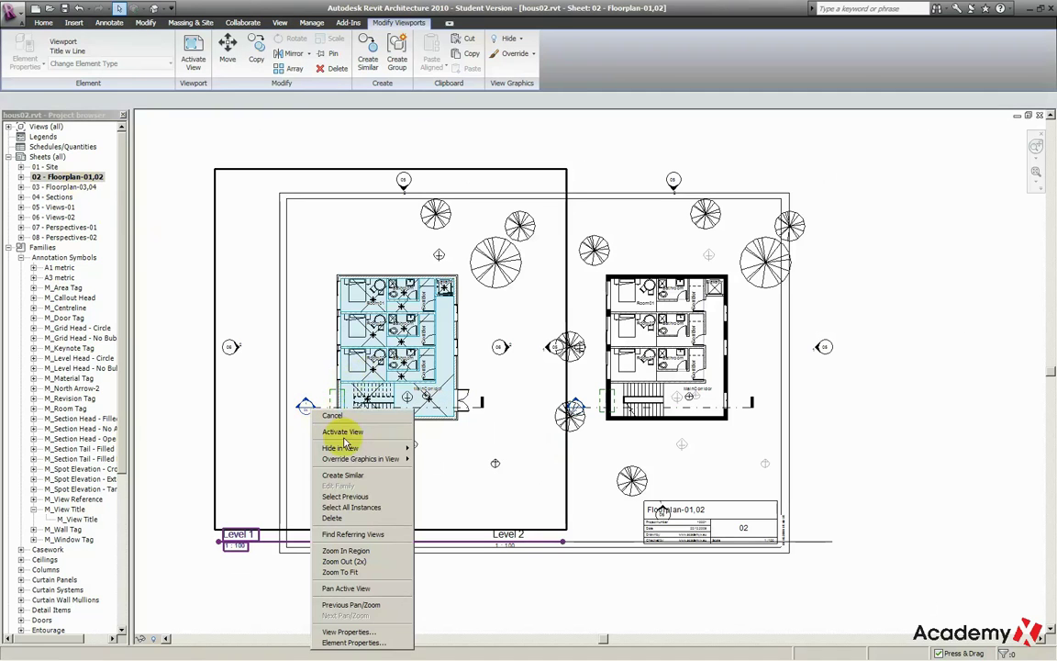
pyautogui.click(341, 434)
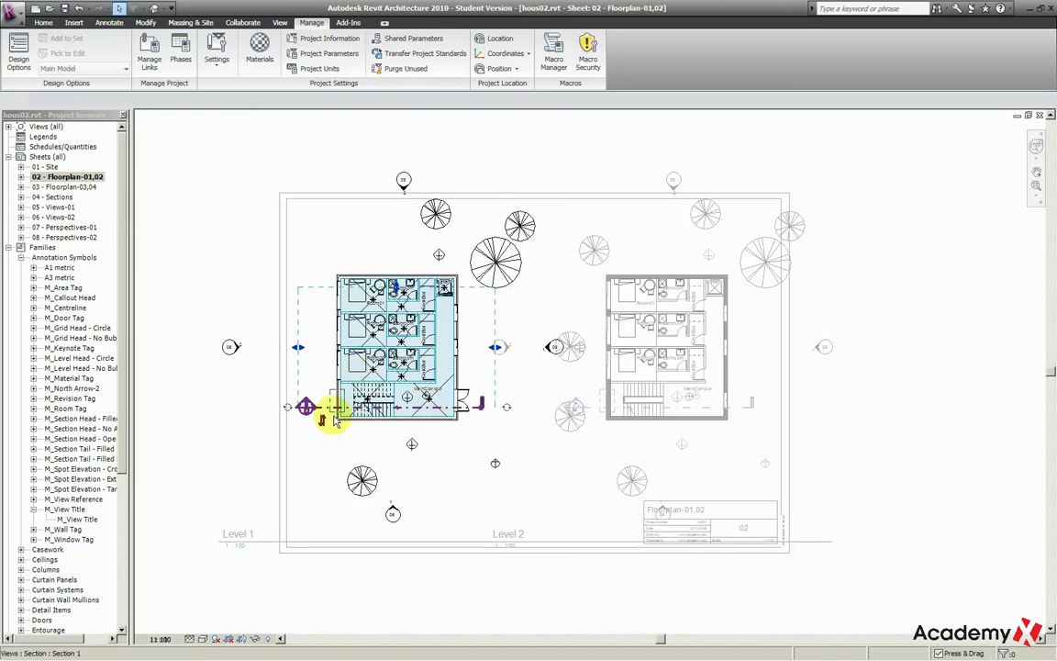
pyautogui.click(290, 409)
pyautogui.click(322, 402)
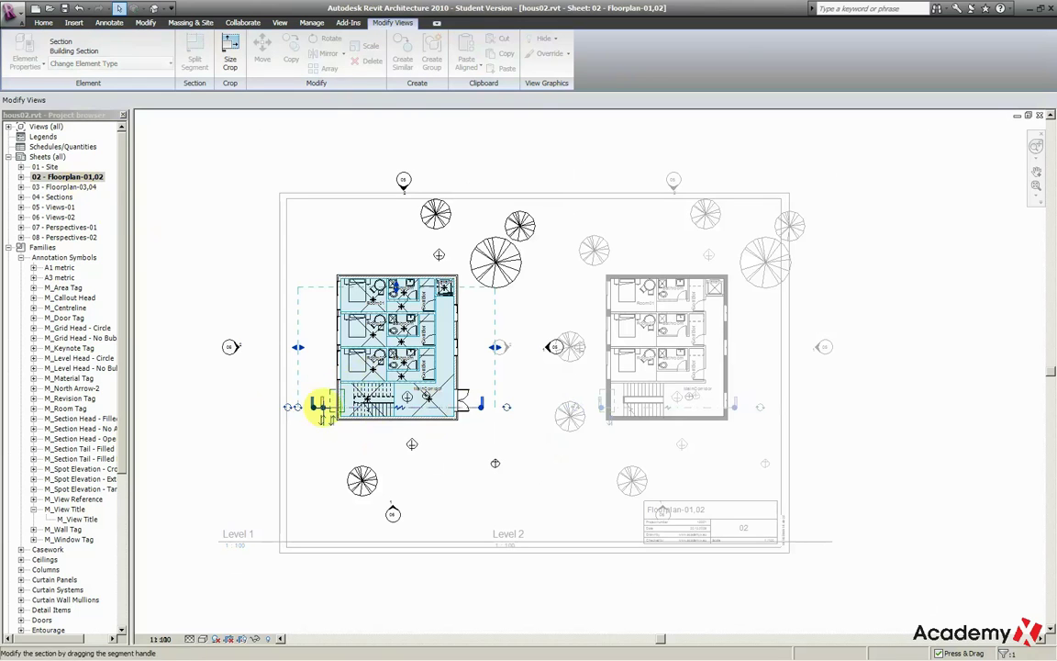
pyautogui.click(468, 409)
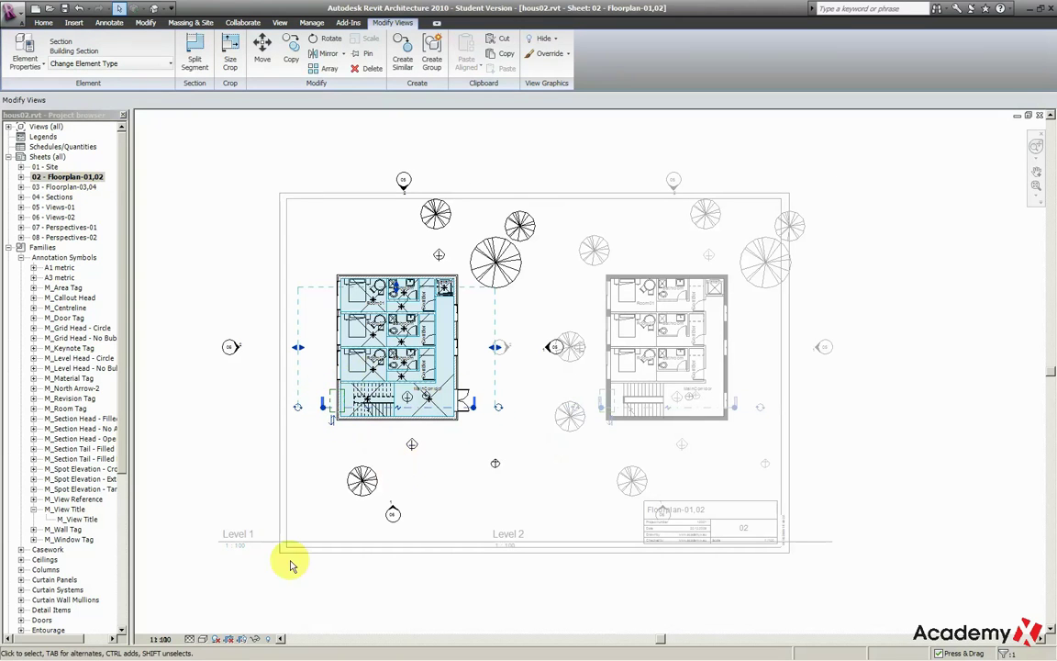
# - Pull the Level 1 crop region's top, bottom, left and right edges in to the house outline
pyautogui.press('Escape')
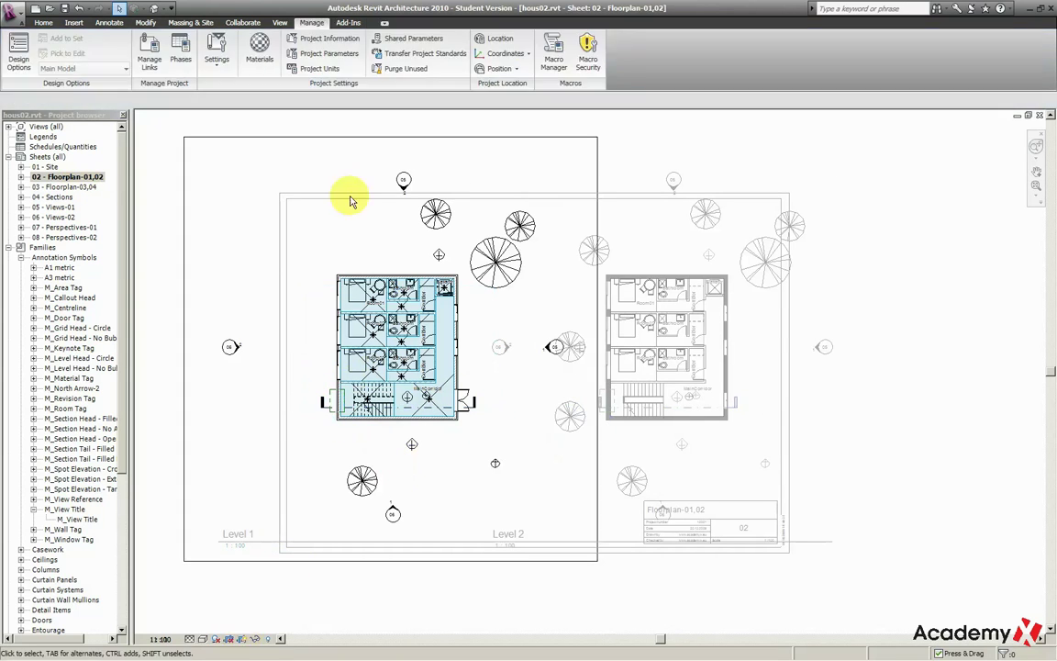
pyautogui.click(393, 140)
pyautogui.moveTo(390, 139); pyautogui.dragTo(390, 267)
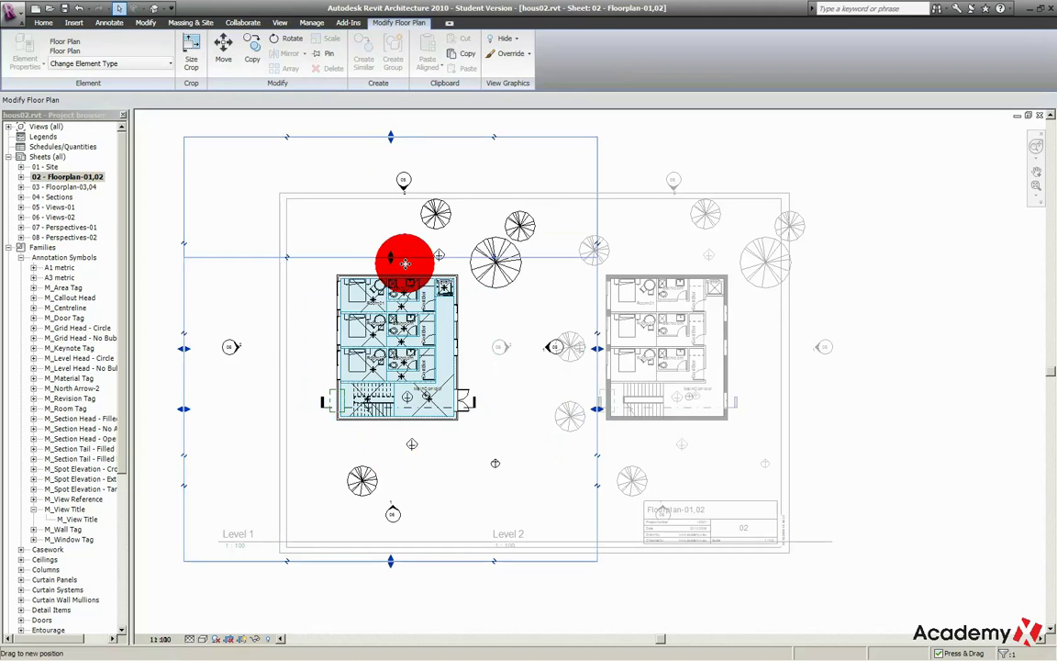
pyautogui.moveTo(391, 556)
pyautogui.mouseDown()
pyautogui.moveTo(402, 417)
pyautogui.moveTo(404, 428)
pyautogui.mouseUp()
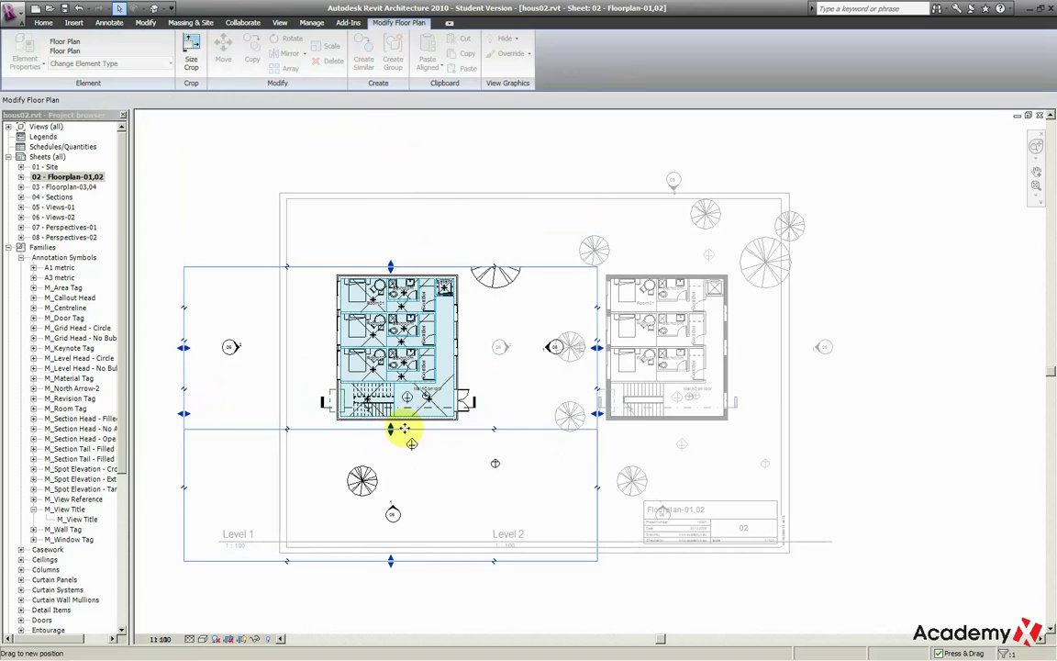
pyautogui.moveTo(190, 352); pyautogui.dragTo(317, 347)
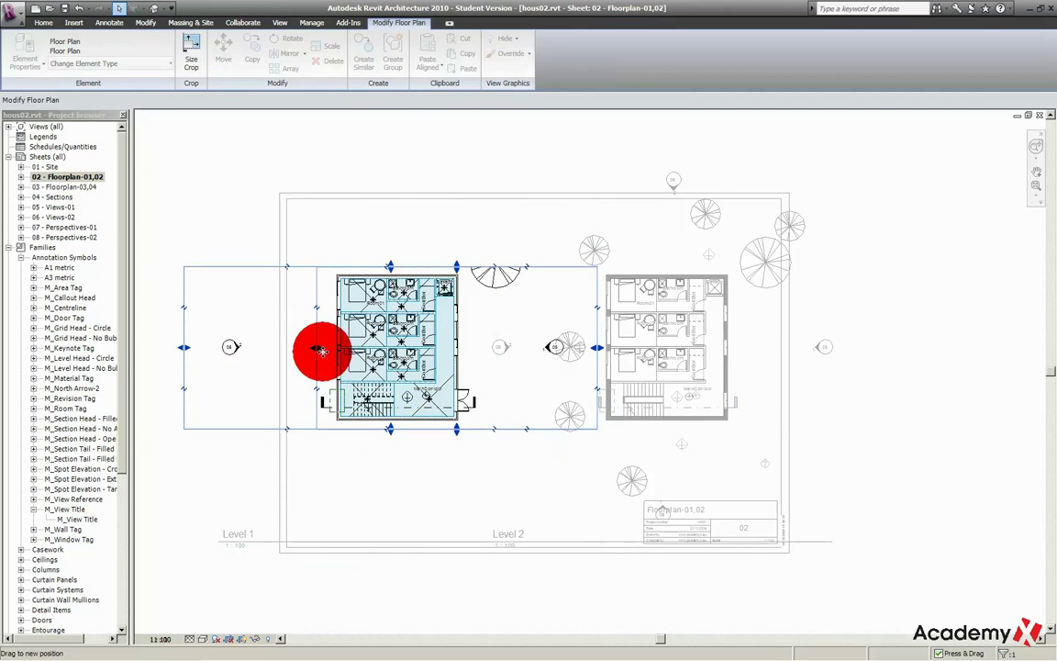
pyautogui.moveTo(602, 351); pyautogui.dragTo(486, 347)
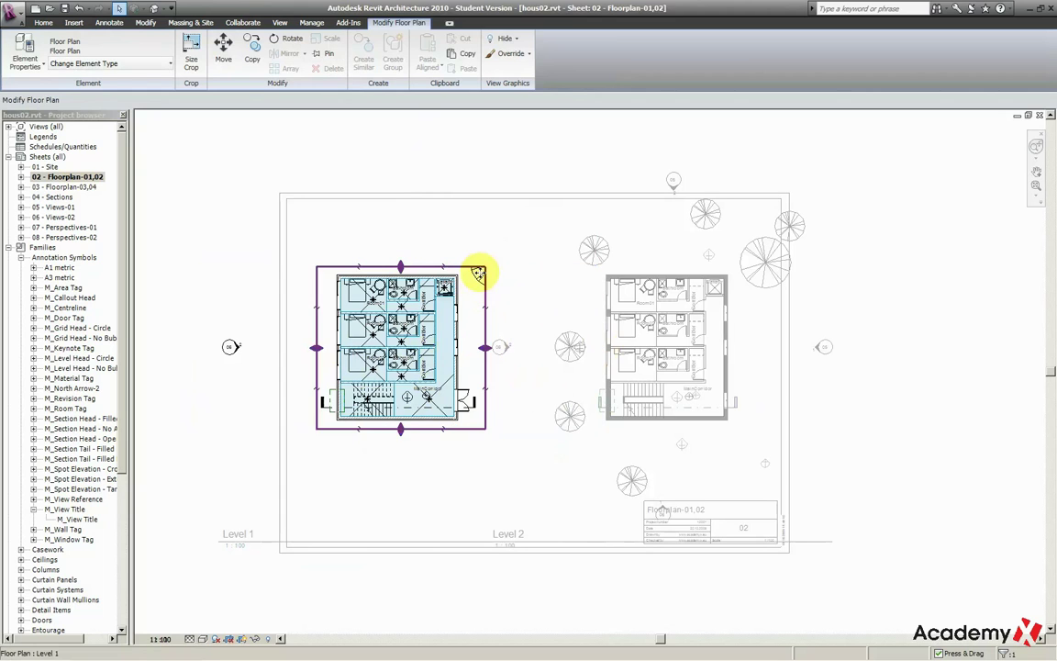
pyautogui.click(479, 276)
# - Hide the Level 1 plan's crop region boundary
pyautogui.rightClick(479, 277)
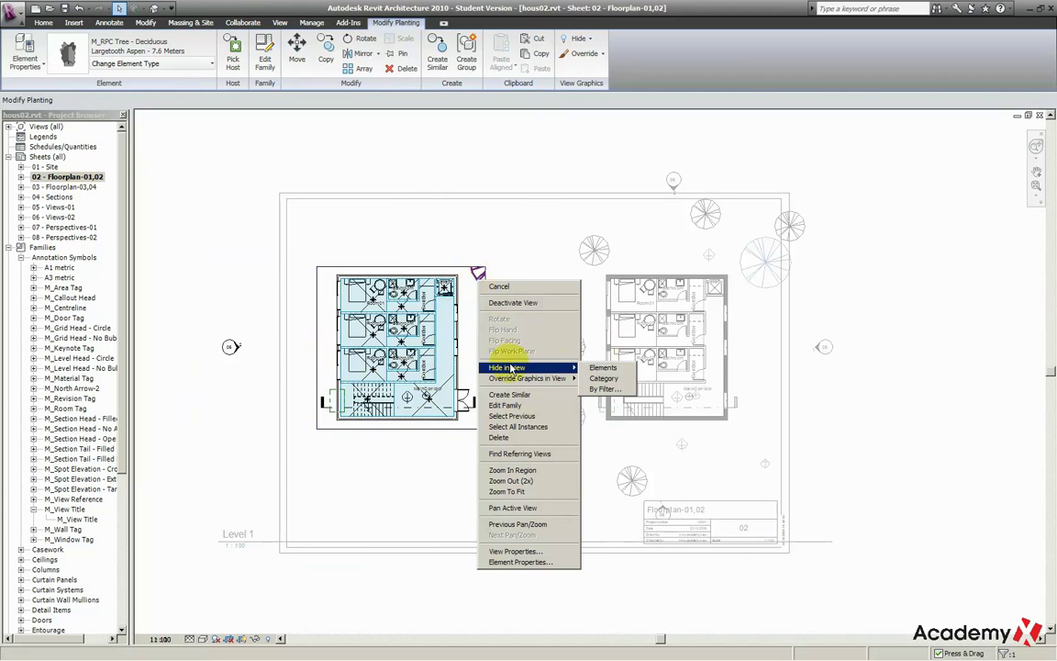
pyautogui.click(592, 381)
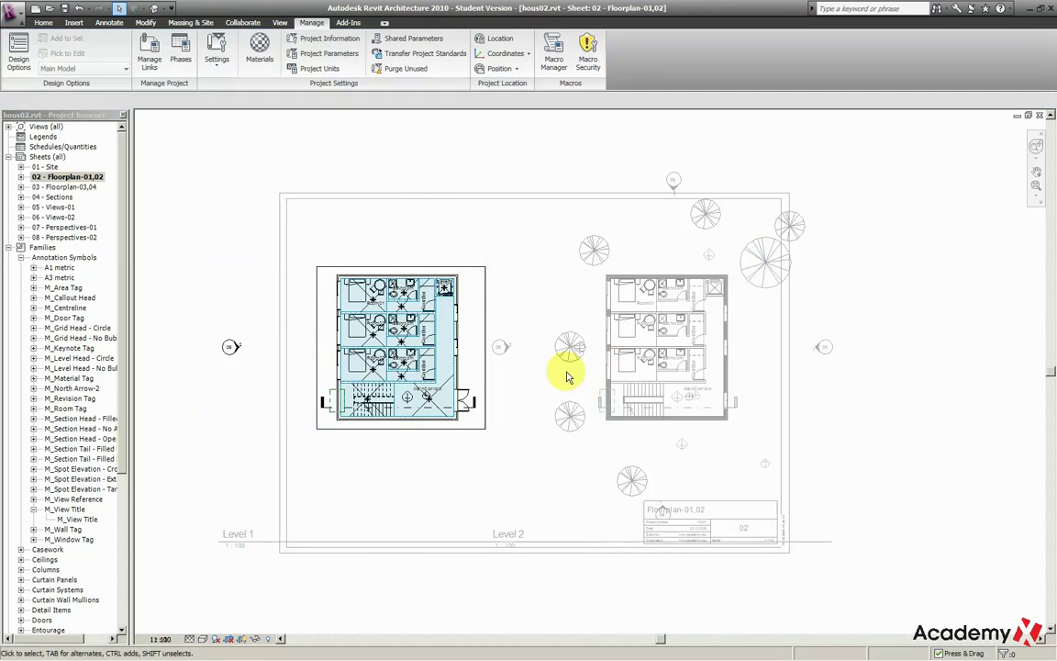
pyautogui.click(244, 643)
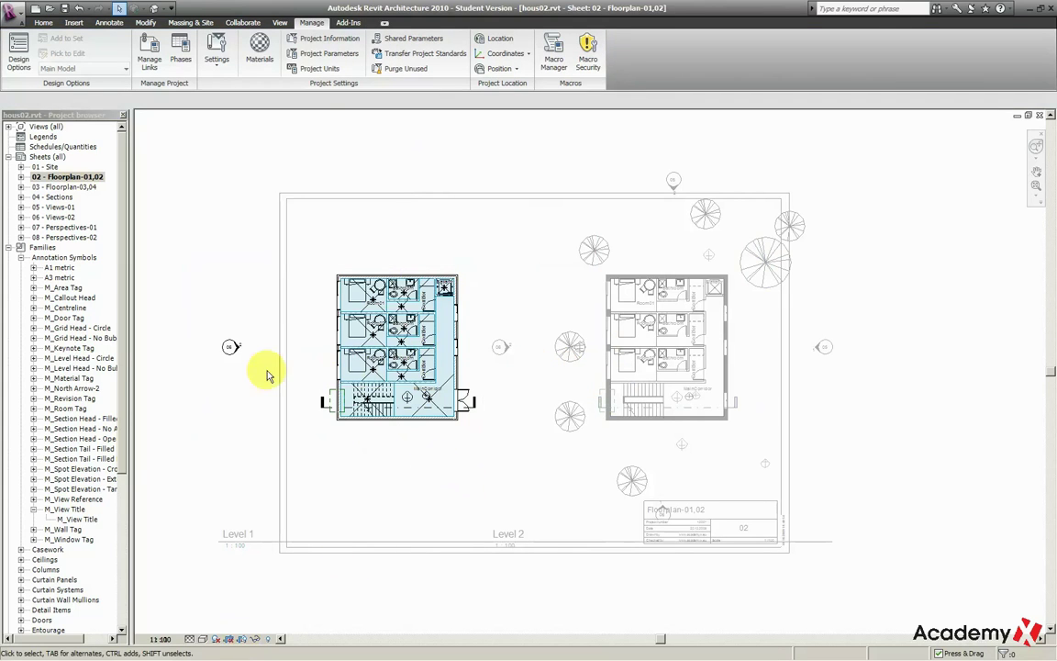
# - Hide the left elevation marker in the Level 1 plan view
pyautogui.rightClick(229, 358)
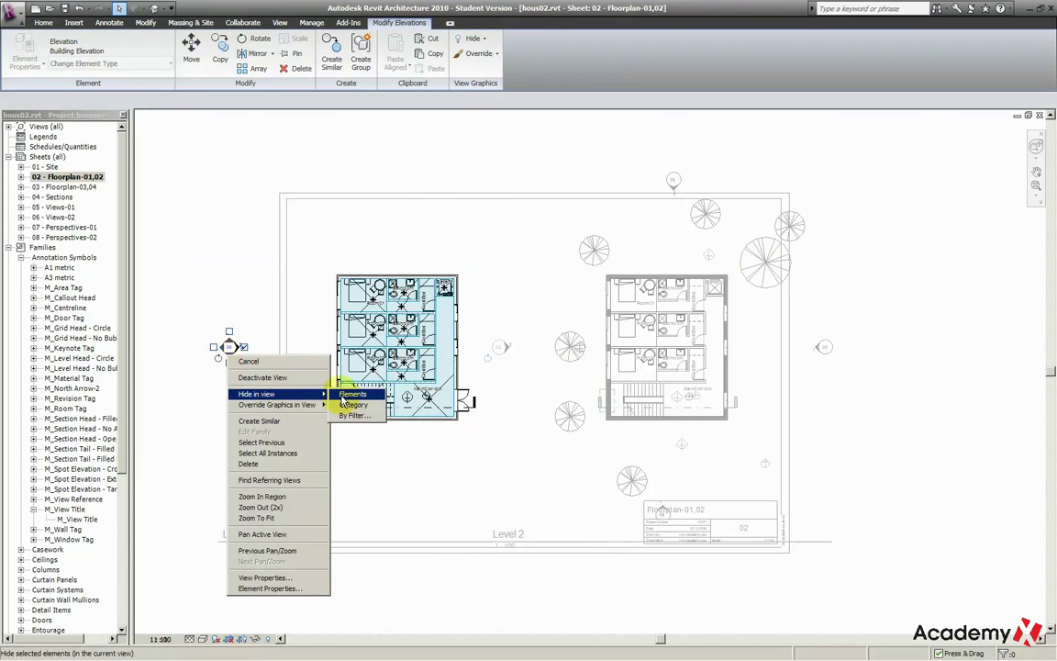
pyautogui.click(354, 396)
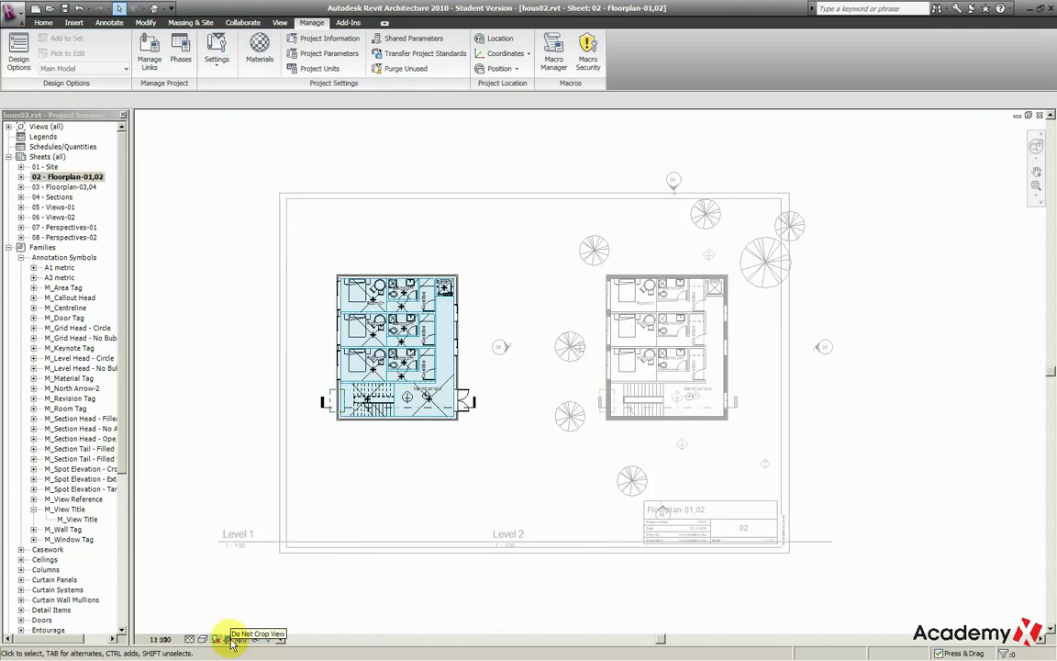
pyautogui.scroll(1, 354, 491)
pyautogui.scroll(1, 347, 432)
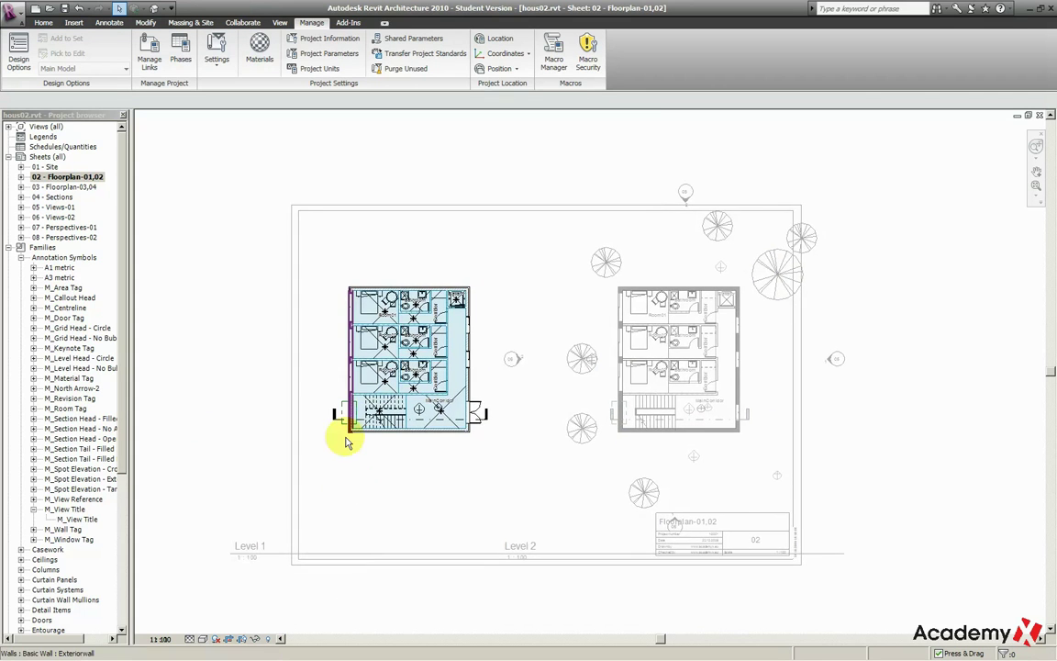
pyautogui.scroll(1, 346, 442)
pyautogui.scroll(1, 346, 437)
pyautogui.scroll(1, 347, 439)
pyautogui.scroll(1, 346, 450)
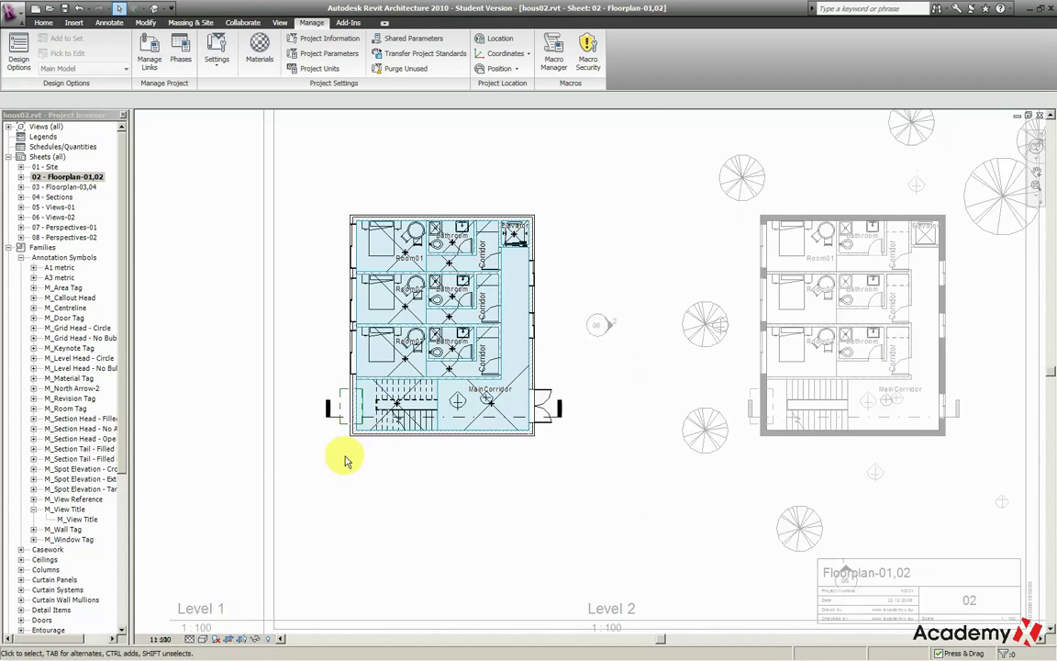
# - Raise the plan's detail level so the walls draw solid black
pyautogui.click(190, 639)
pyautogui.click(200, 608)
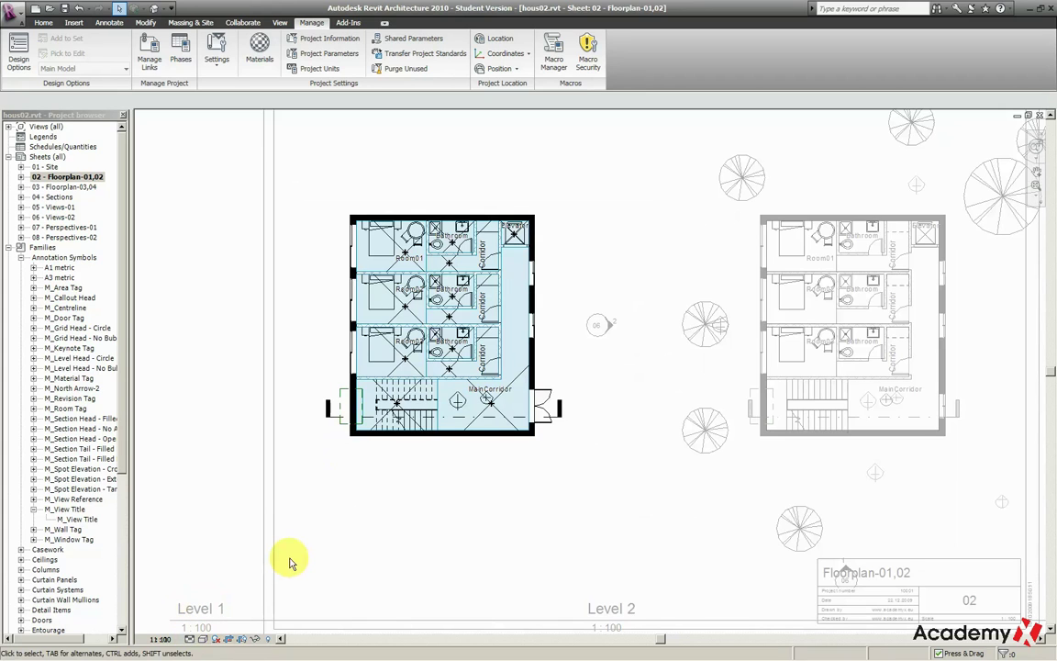
pyautogui.rightClick(306, 492)
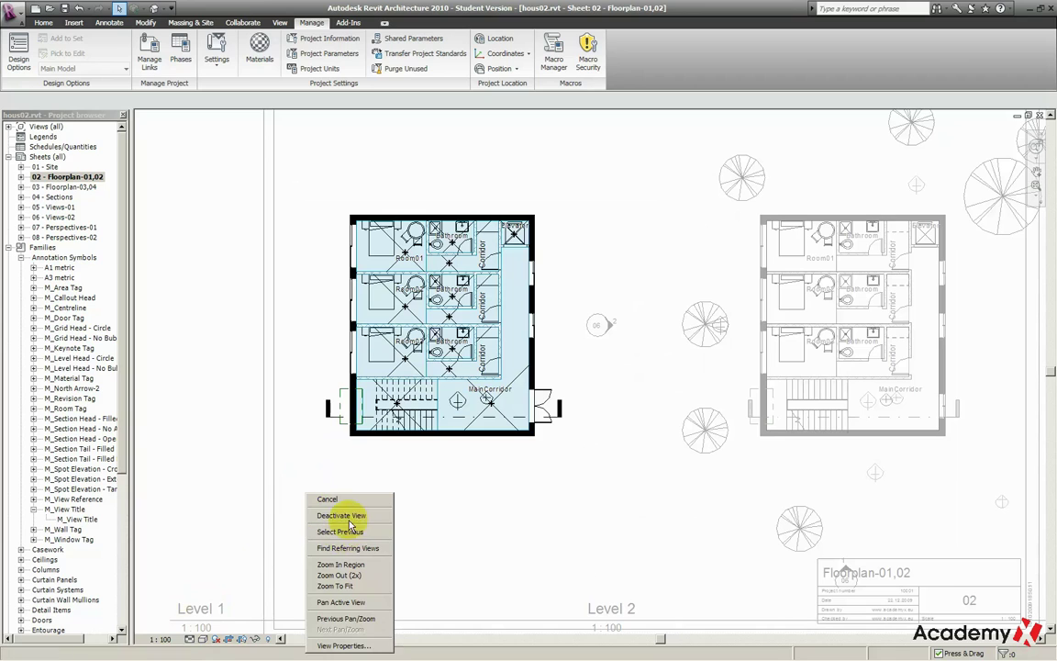
pyautogui.rightClick(505, 345)
# - In the Level 1 Visibility/Graphics Overrides, uncheck the Rooms fill and Reference subcategories
pyautogui.rightClick(551, 341)
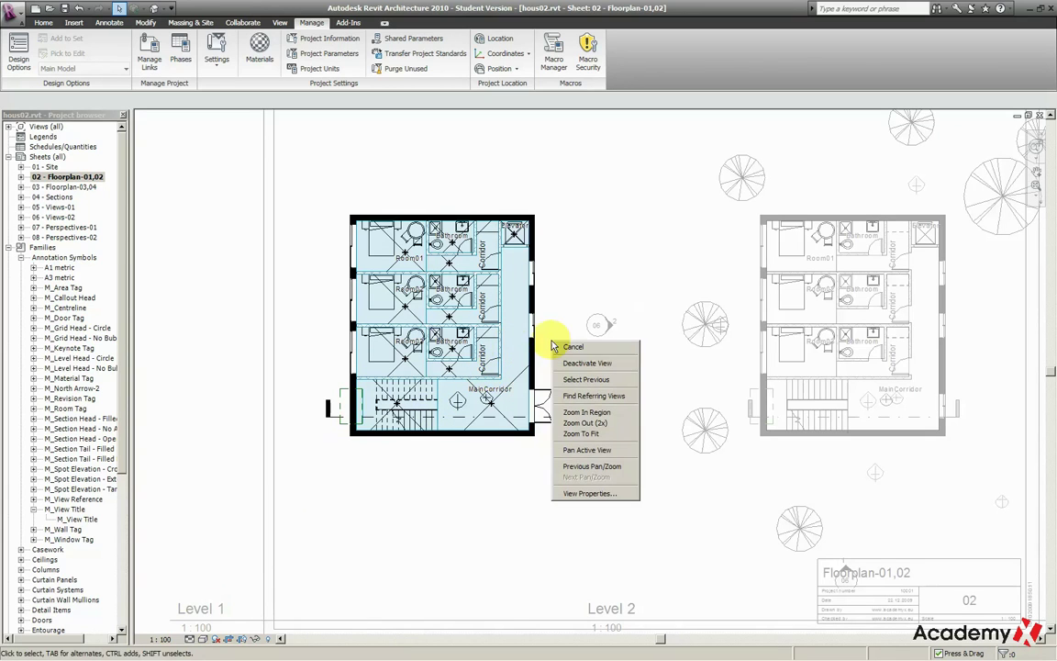
pyautogui.click(592, 495)
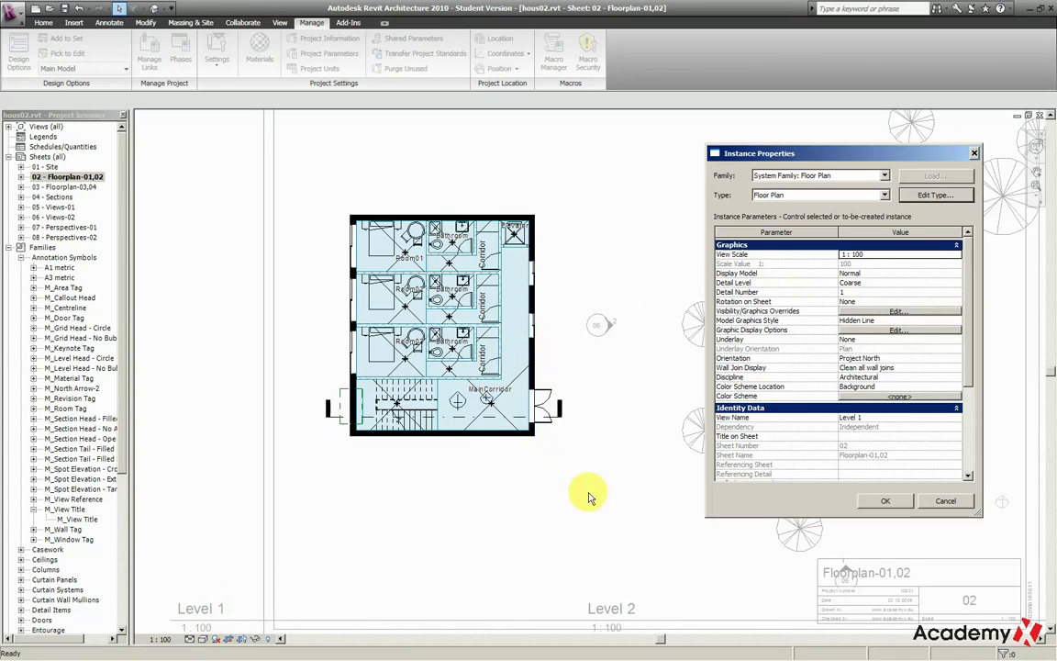
pyautogui.click(945, 311)
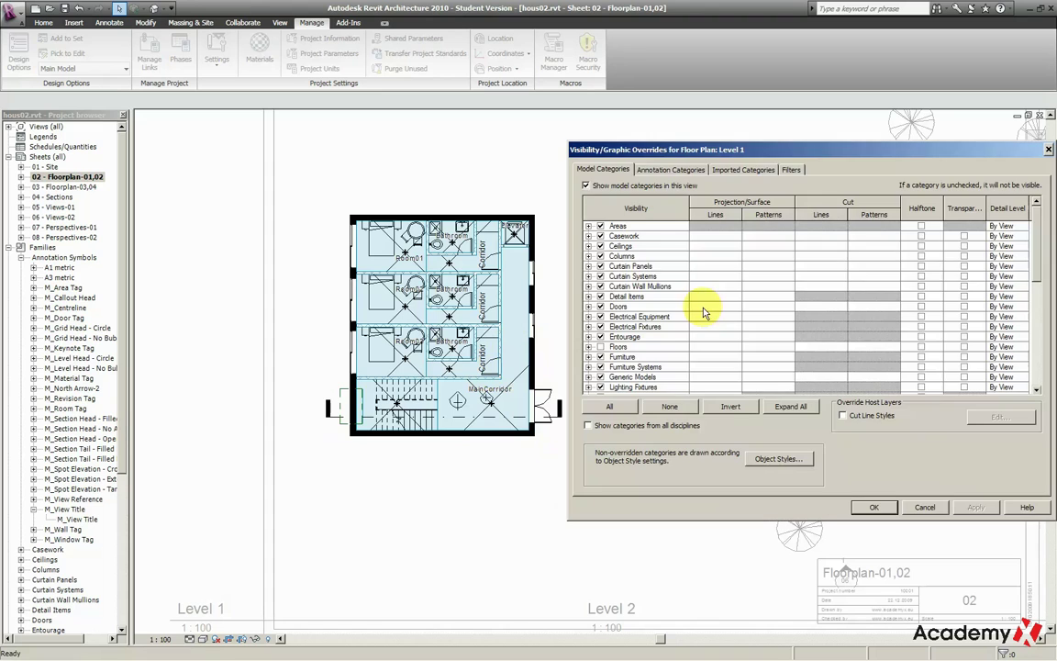
pyautogui.click(646, 276)
pyautogui.scroll(-4, 646, 294)
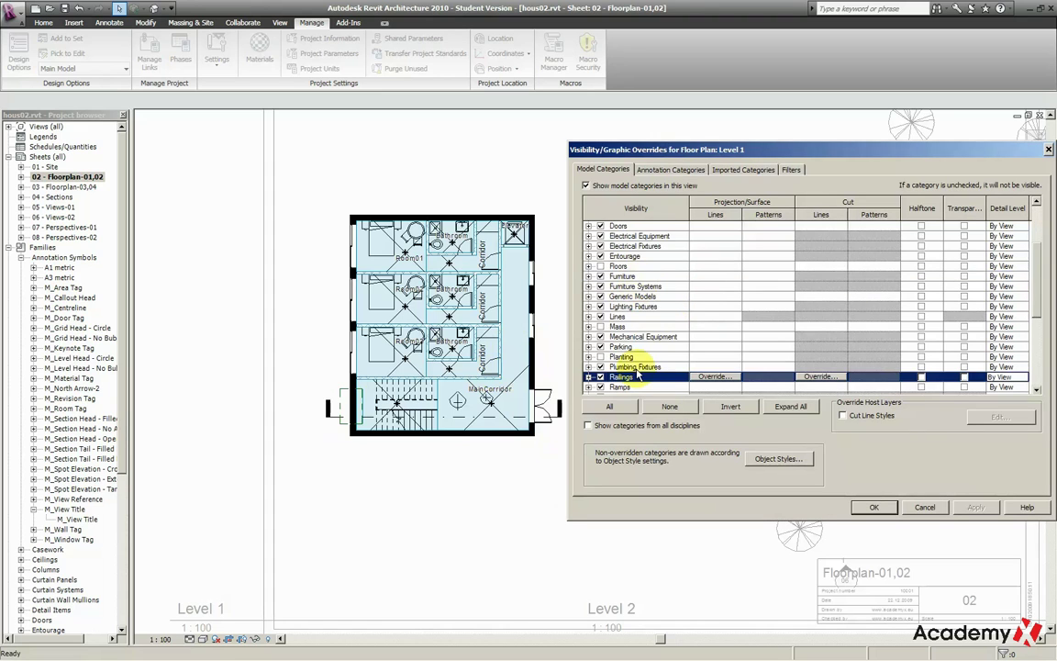
pyautogui.click(624, 336)
pyautogui.scroll(-1, 639, 376)
pyautogui.click(588, 346)
pyautogui.click(637, 376)
pyautogui.click(874, 507)
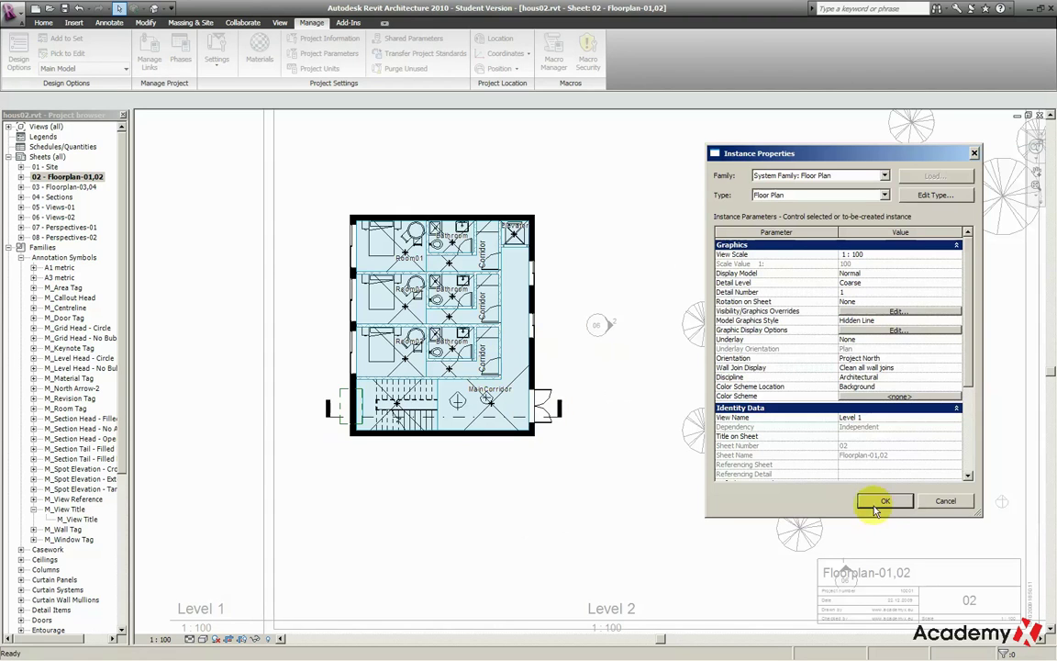
pyautogui.click(880, 504)
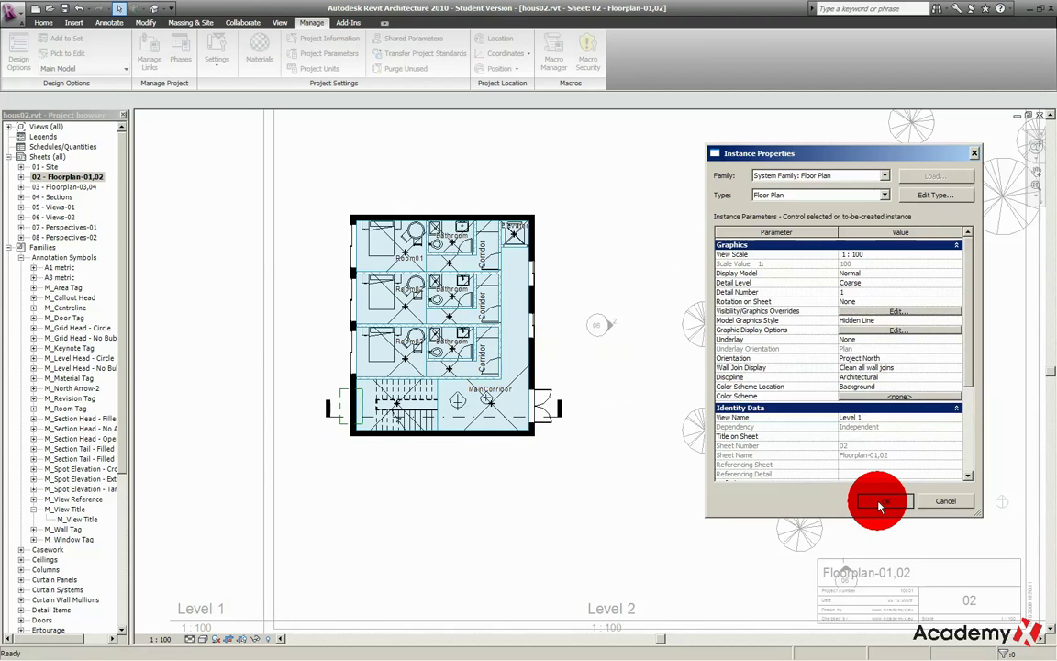
pyautogui.moveTo(648, 471); pyautogui.dragTo(658, 488, button='middle')
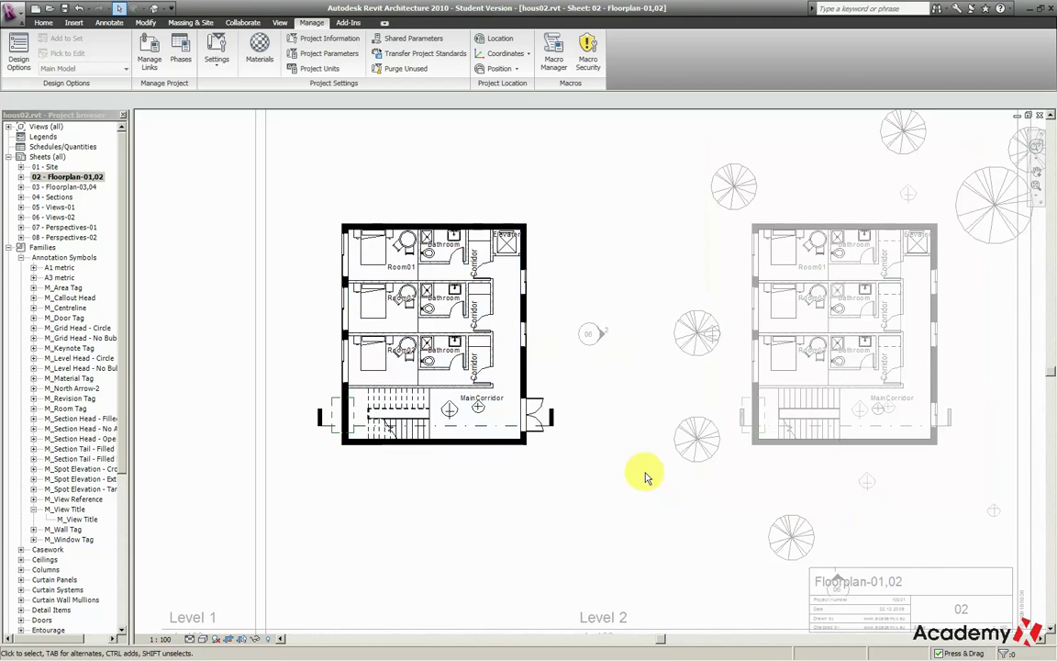
# - Hide the person figure in the corridor from the Level 1 plan
pyautogui.scroll(1, 439, 414)
pyautogui.scroll(1, 440, 411)
pyautogui.scroll(1, 458, 411)
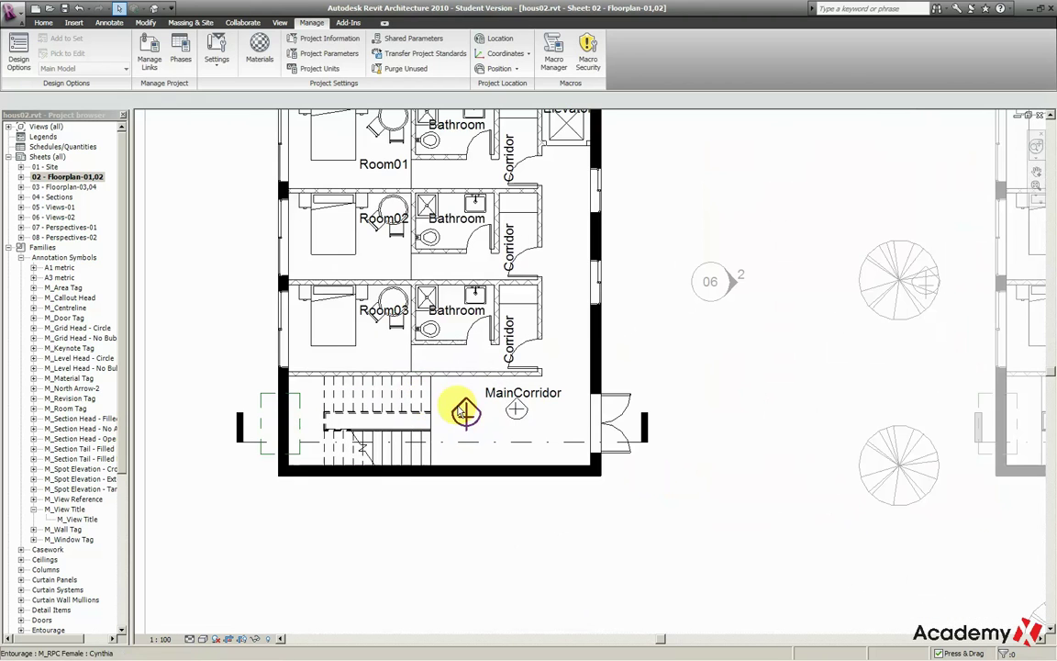
pyautogui.rightClick(463, 411)
pyautogui.click(590, 216)
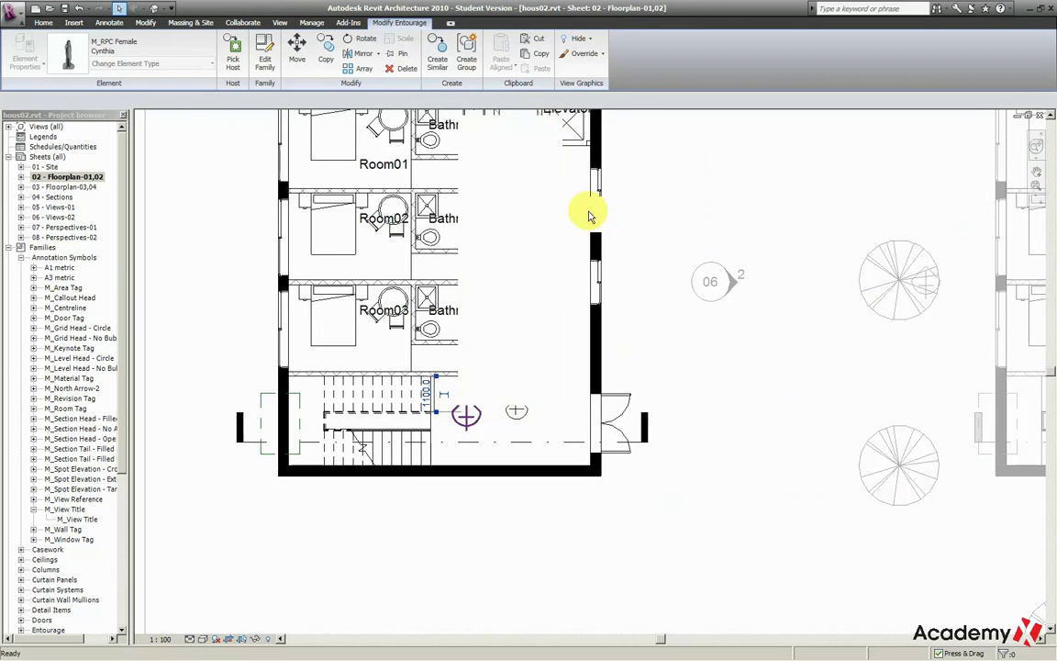
# - Set the Generic - 140mm Masonry wall type's Coarse Scale Fill Pattern to Solid fill
pyautogui.moveTo(637, 278); pyautogui.dragTo(640, 313, button='middle')
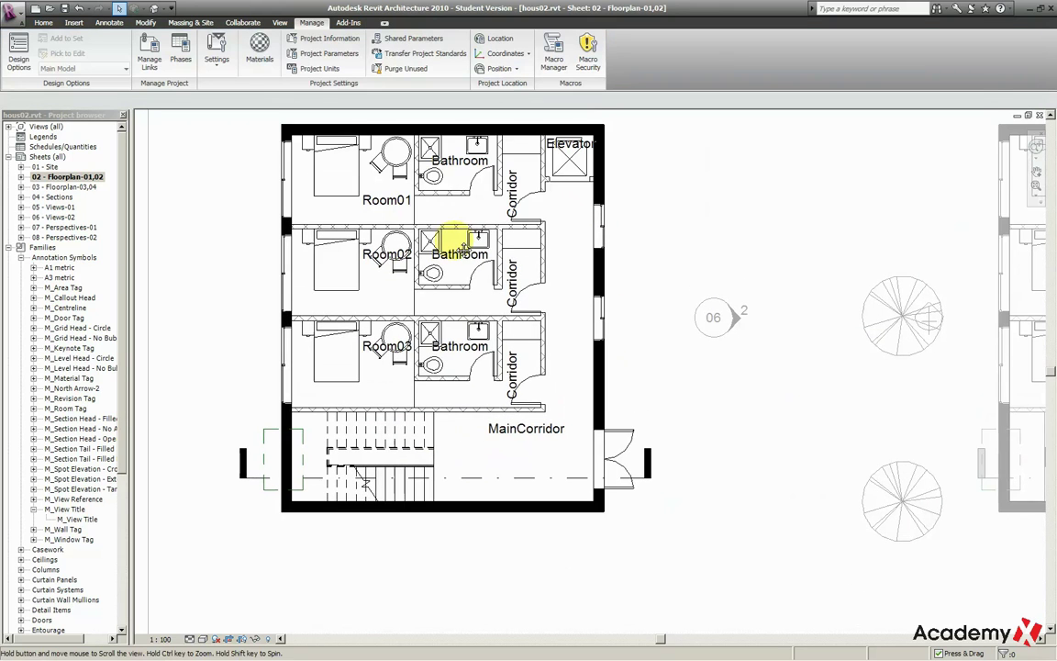
pyautogui.rightClick(385, 230)
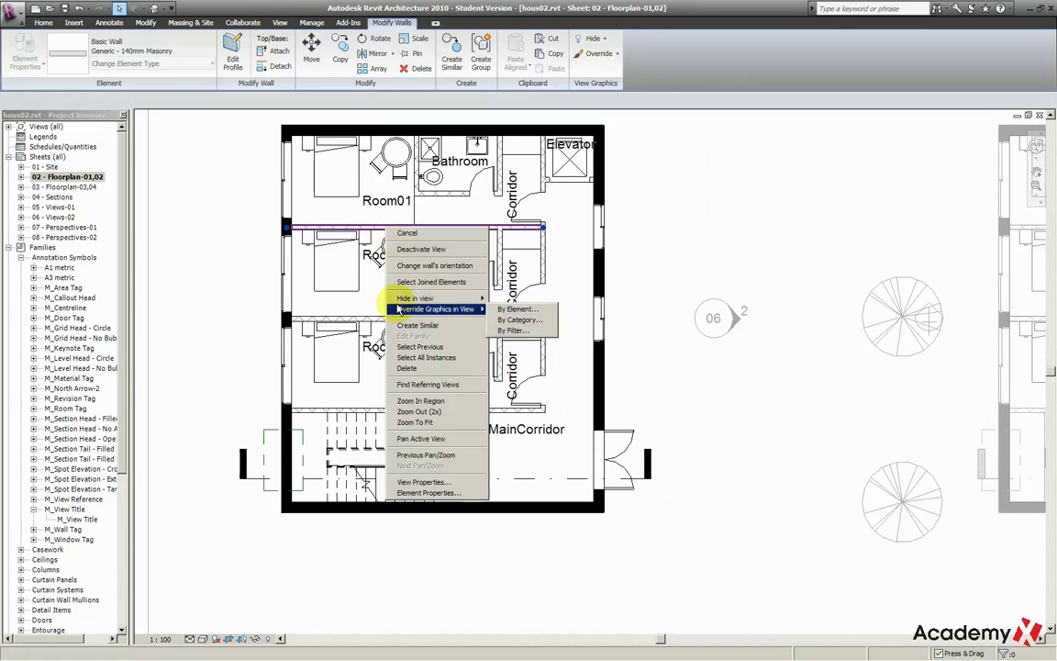
pyautogui.click(338, 225)
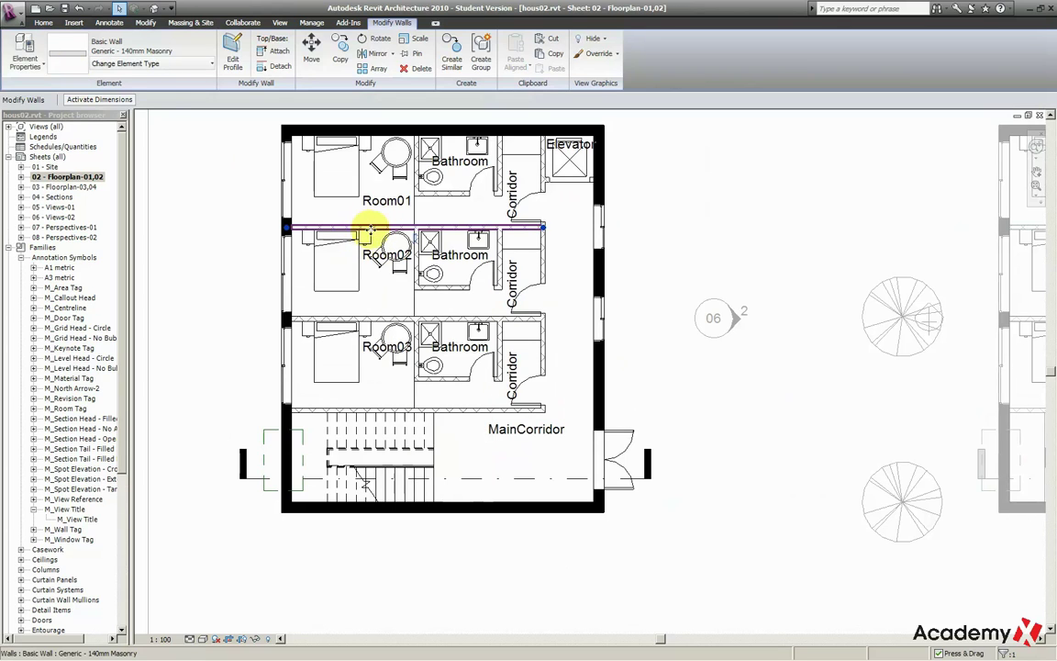
pyautogui.click(25, 63)
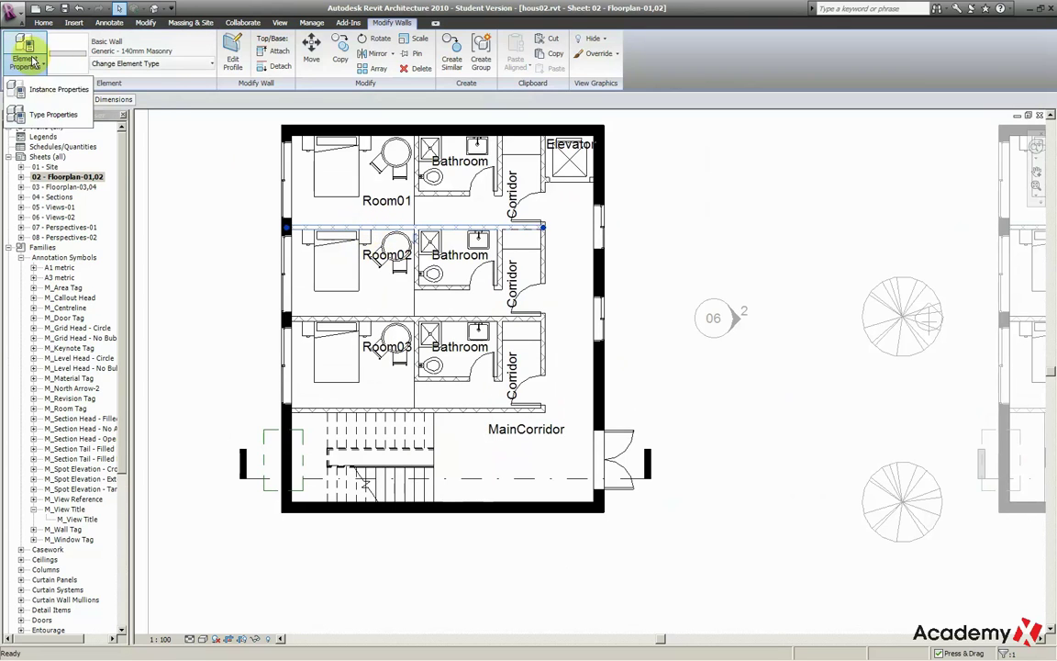
pyautogui.click(43, 113)
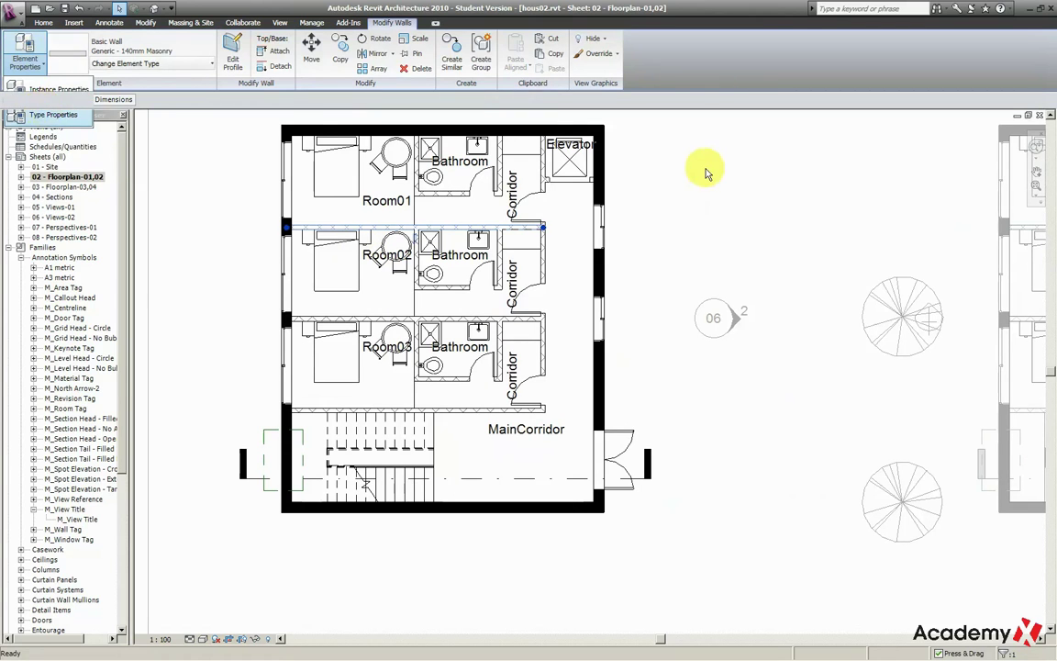
pyautogui.click(312, 213)
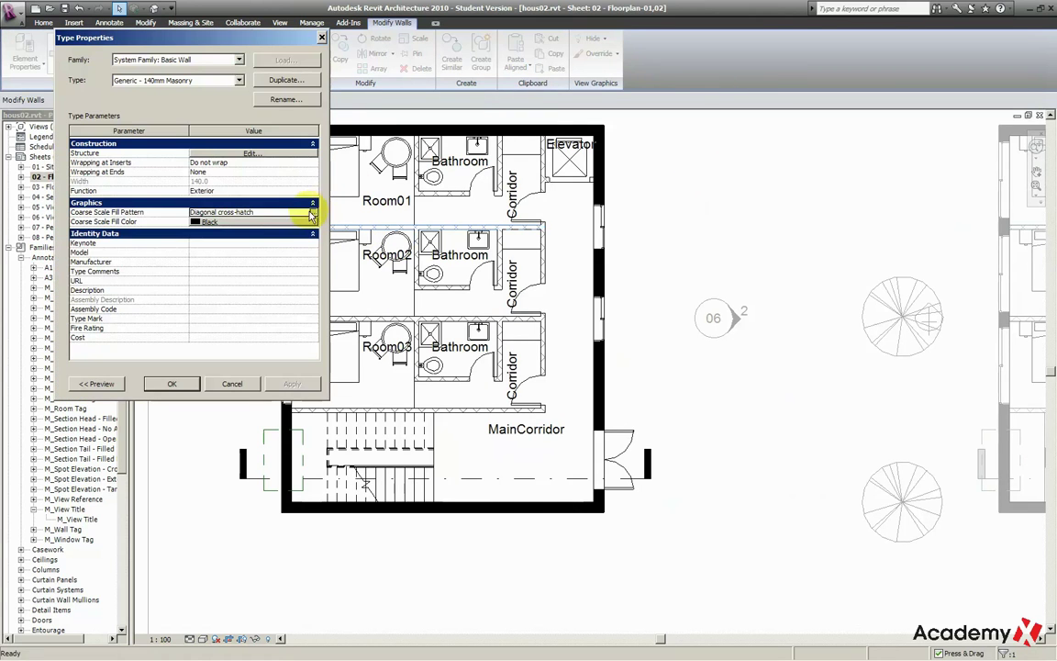
pyautogui.click(312, 213)
pyautogui.moveTo(248, 142); pyautogui.dragTo(247, 211)
pyautogui.click(228, 203)
pyautogui.click(166, 315)
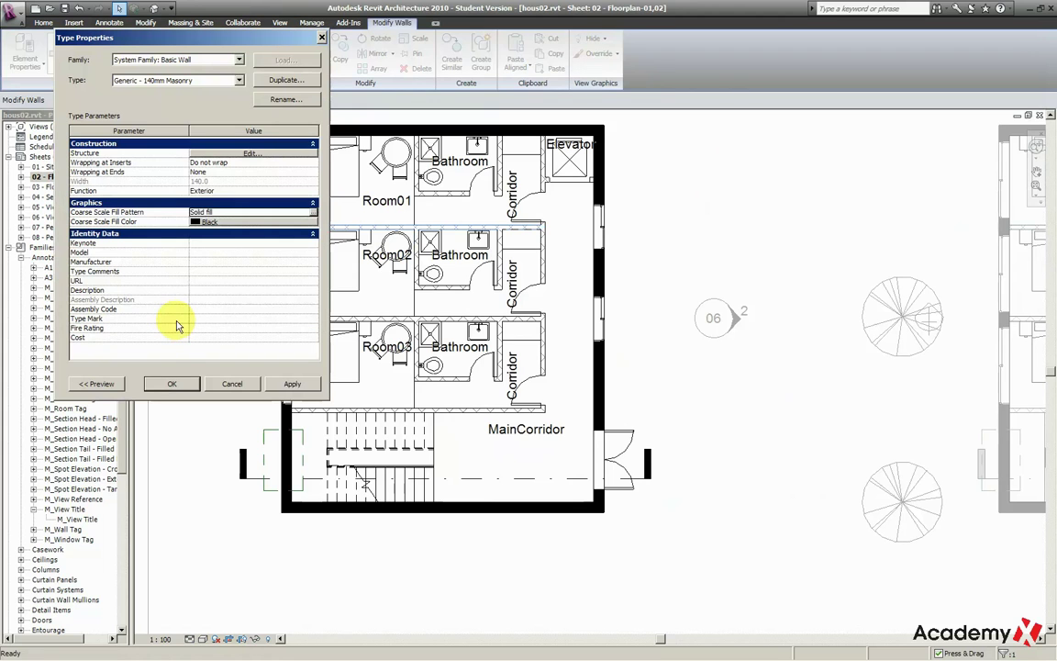
pyautogui.click(173, 384)
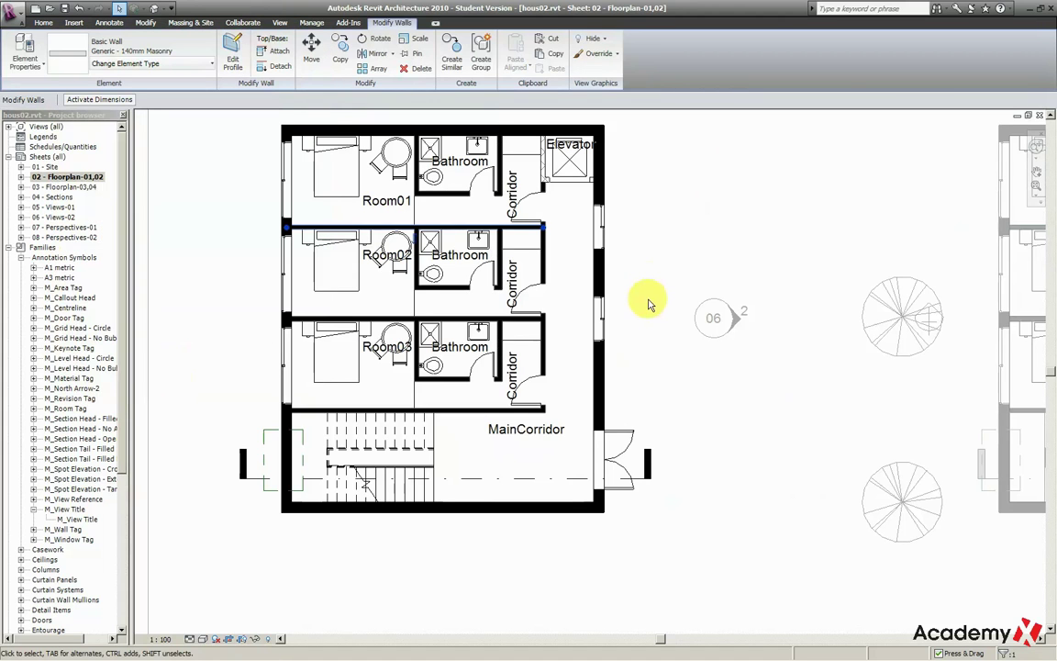
# - Select the stair plan region and apply a 1200 cut plane offset in its View Range
pyautogui.moveTo(661, 291); pyautogui.dragTo(659, 312, button='middle')
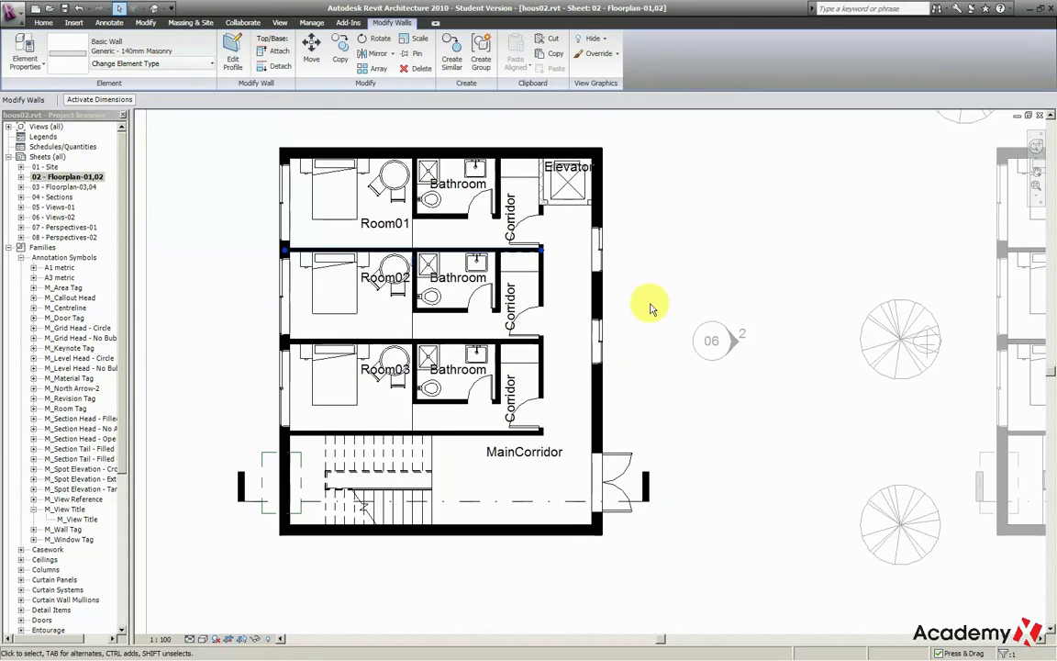
pyautogui.scroll(-1, 652, 308)
pyautogui.click(312, 441)
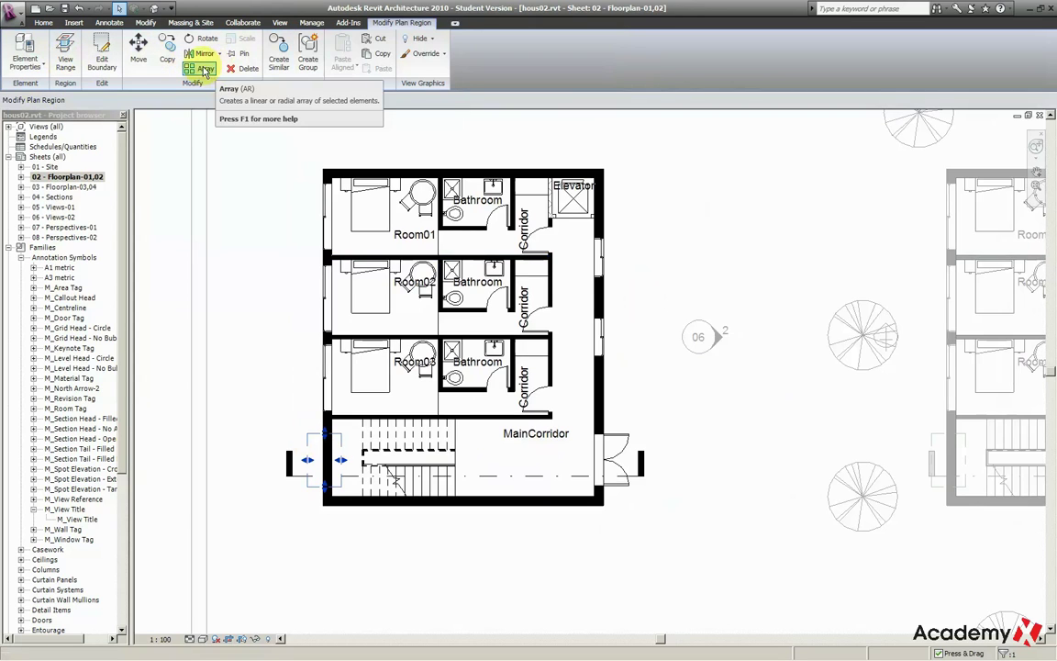
pyautogui.click(66, 55)
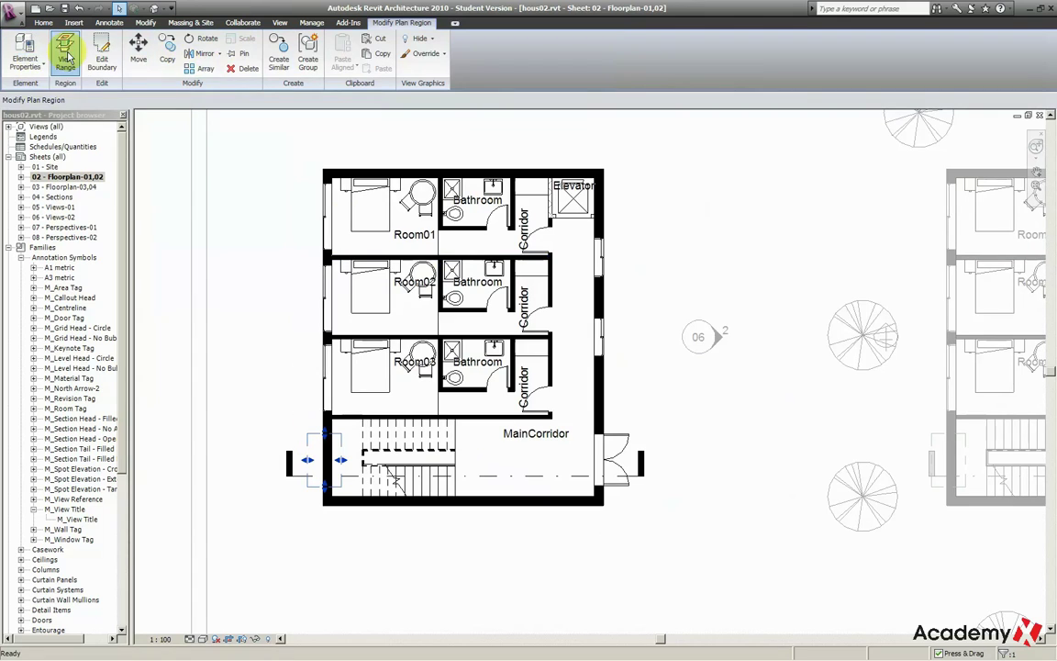
pyautogui.moveTo(549, 254); pyautogui.dragTo(697, 217)
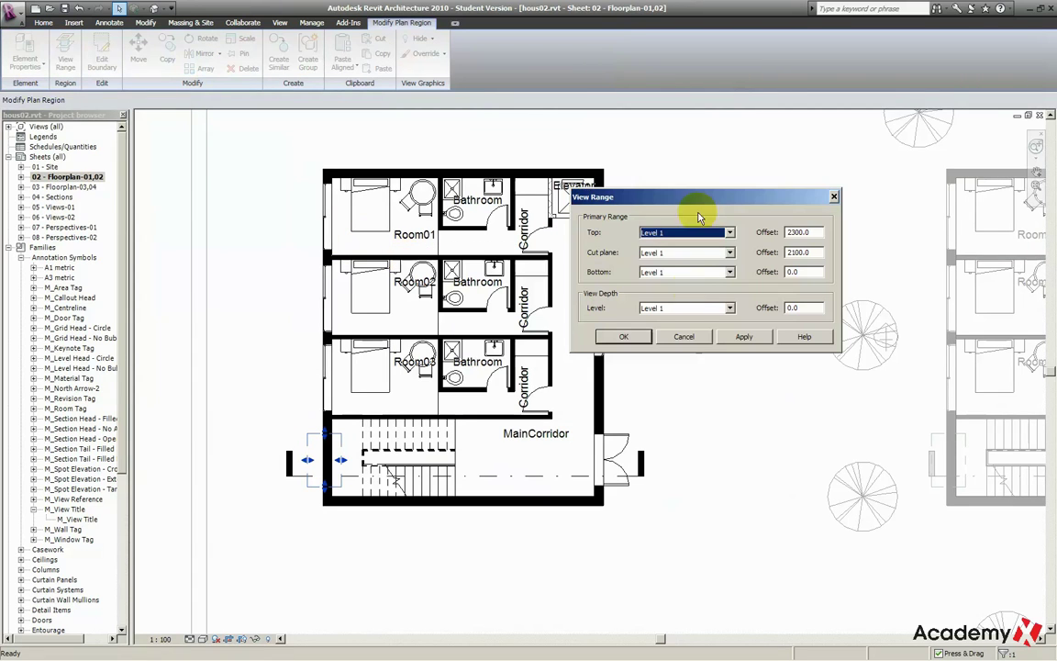
pyautogui.doubleClick(792, 252)
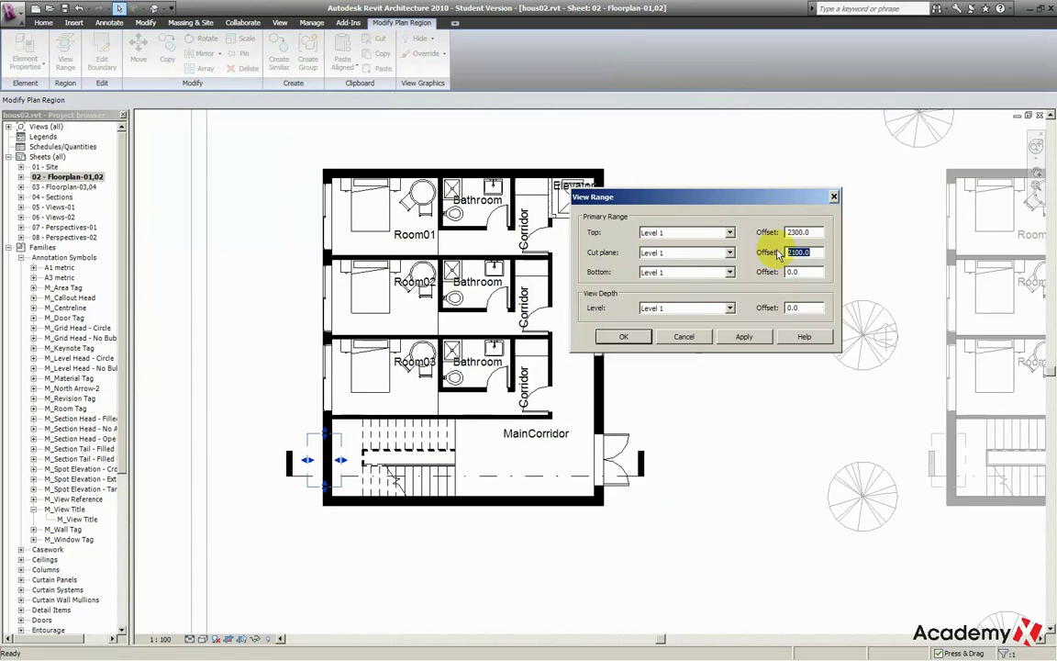
pyautogui.write('1200')
pyautogui.click(744, 336)
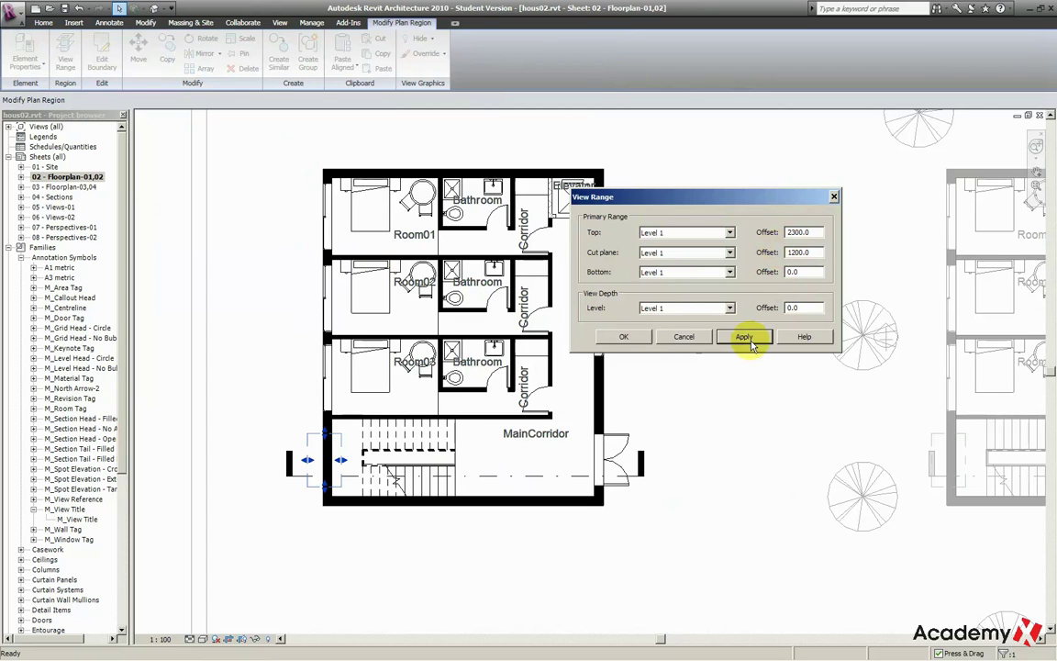
# - Set the region's Top to Level 2, Bottom and View Depth to Unlimited, and cut plane to 2400
pyautogui.click(798, 232)
pyautogui.doubleClick(798, 232)
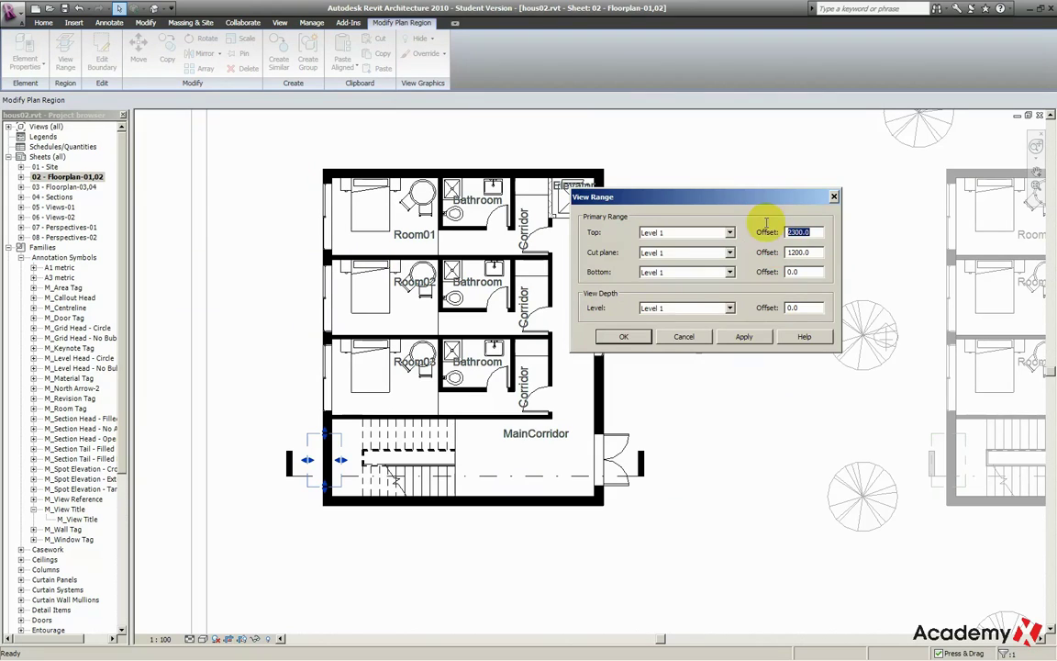
pyautogui.click(706, 232)
pyautogui.click(708, 248)
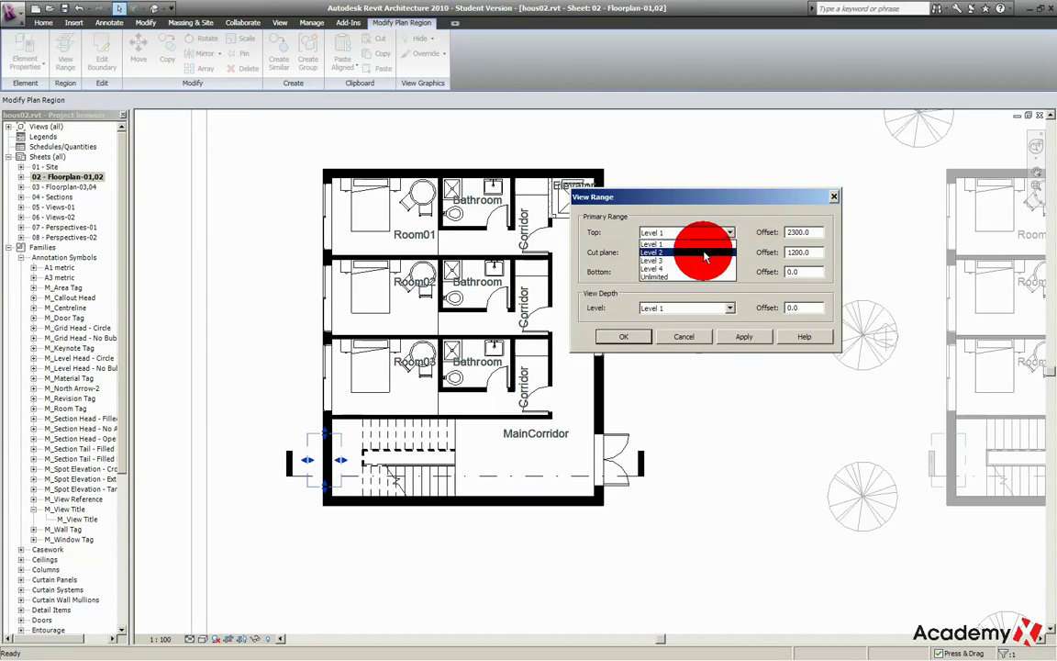
pyautogui.click(706, 272)
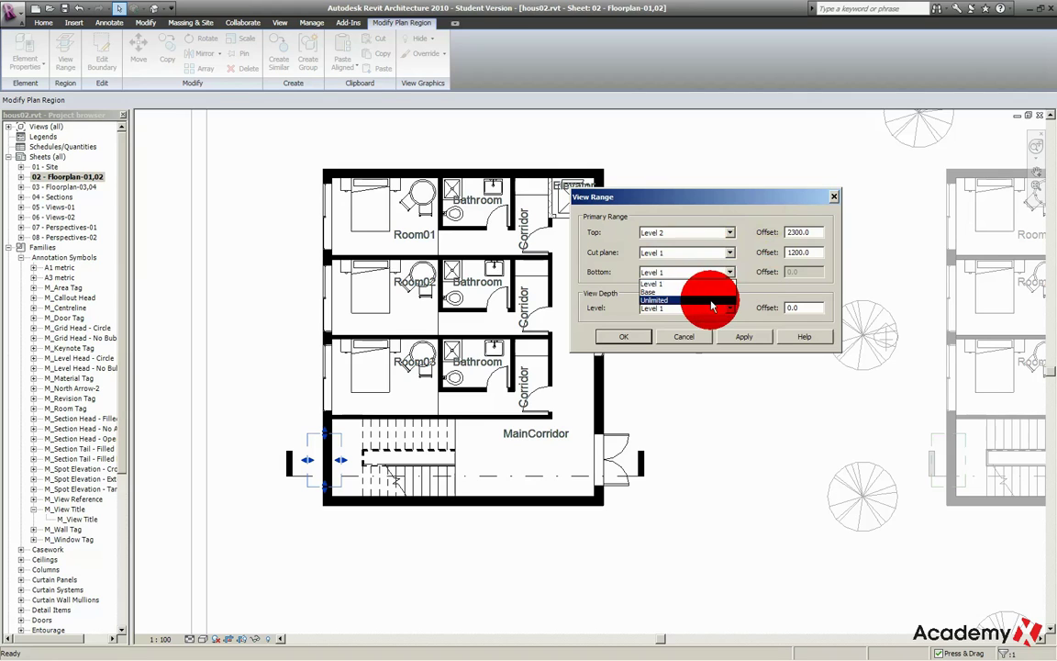
pyautogui.click(711, 301)
pyautogui.click(730, 308)
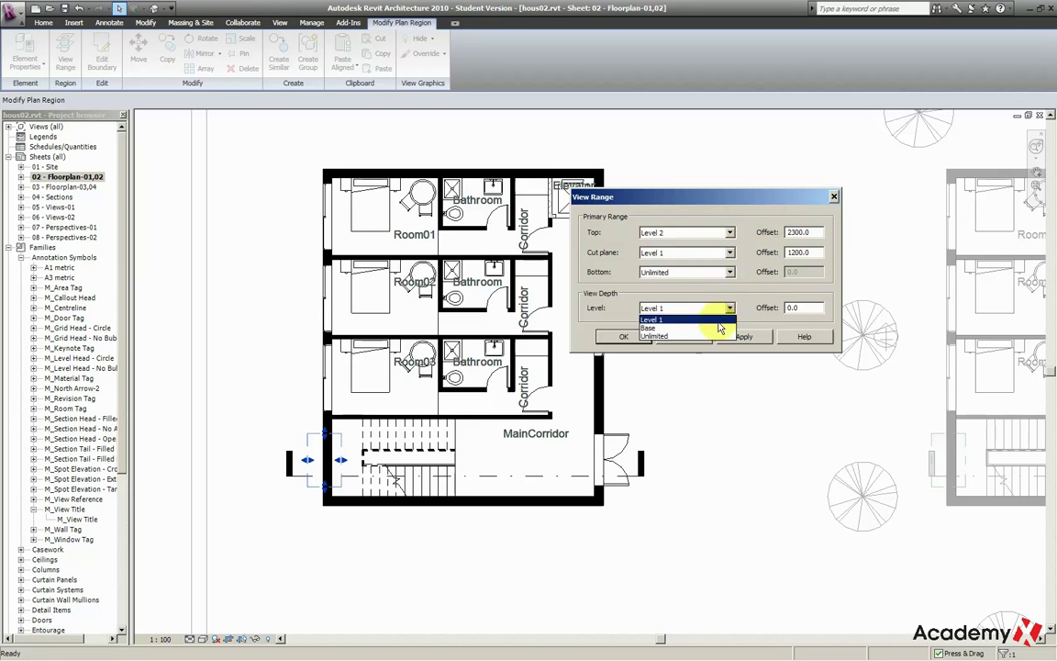
pyautogui.click(709, 336)
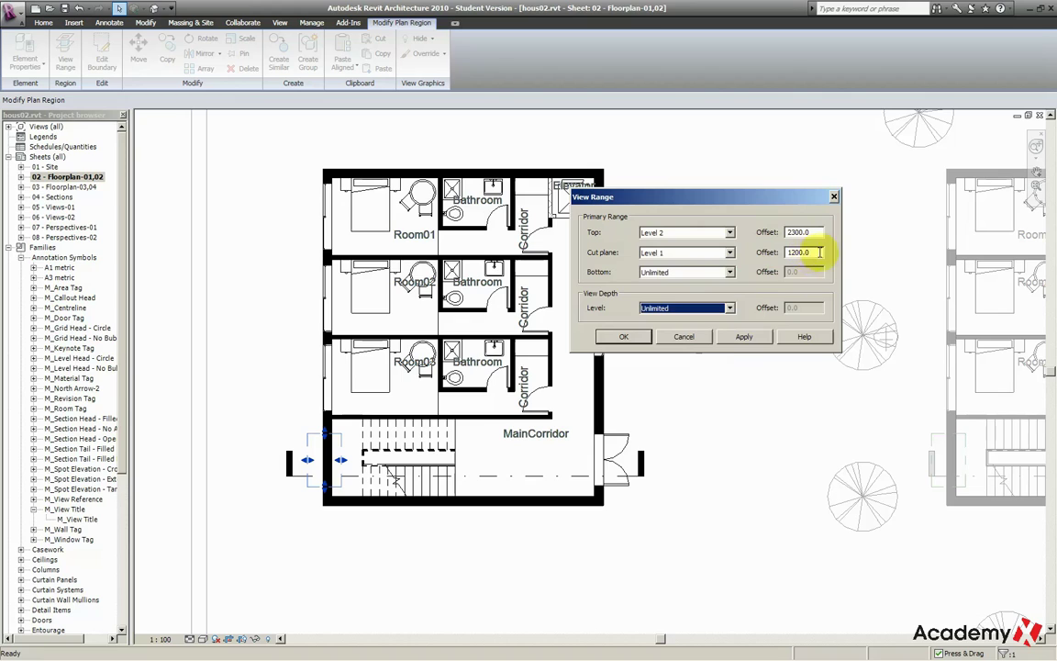
pyautogui.click(764, 337)
pyautogui.doubleClick(790, 253)
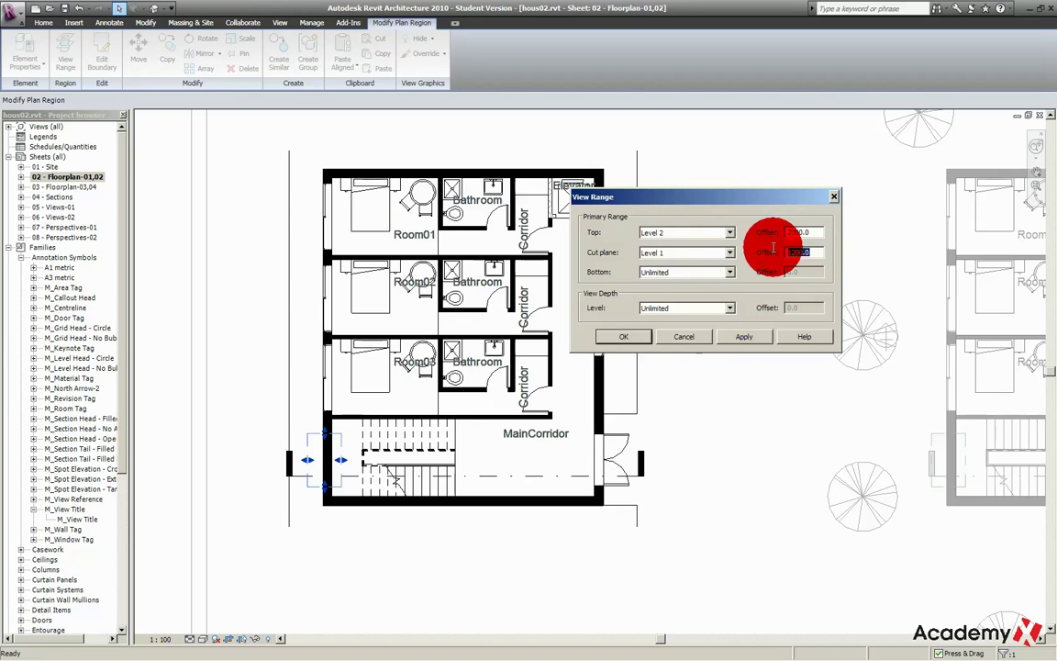
pyautogui.write('2400')
pyautogui.click(744, 336)
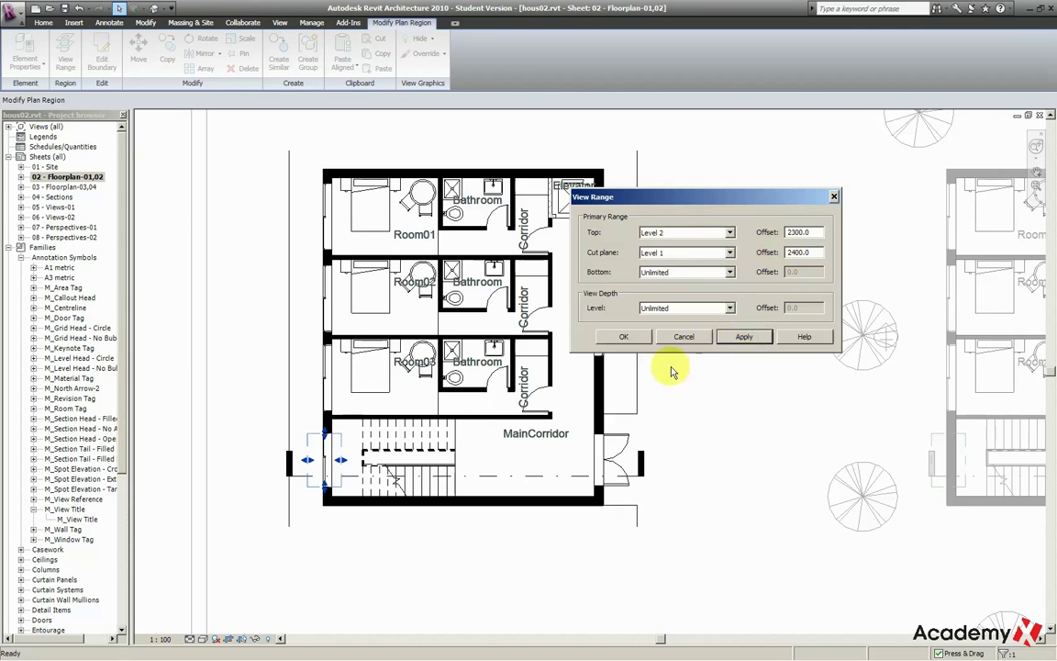
pyautogui.click(637, 339)
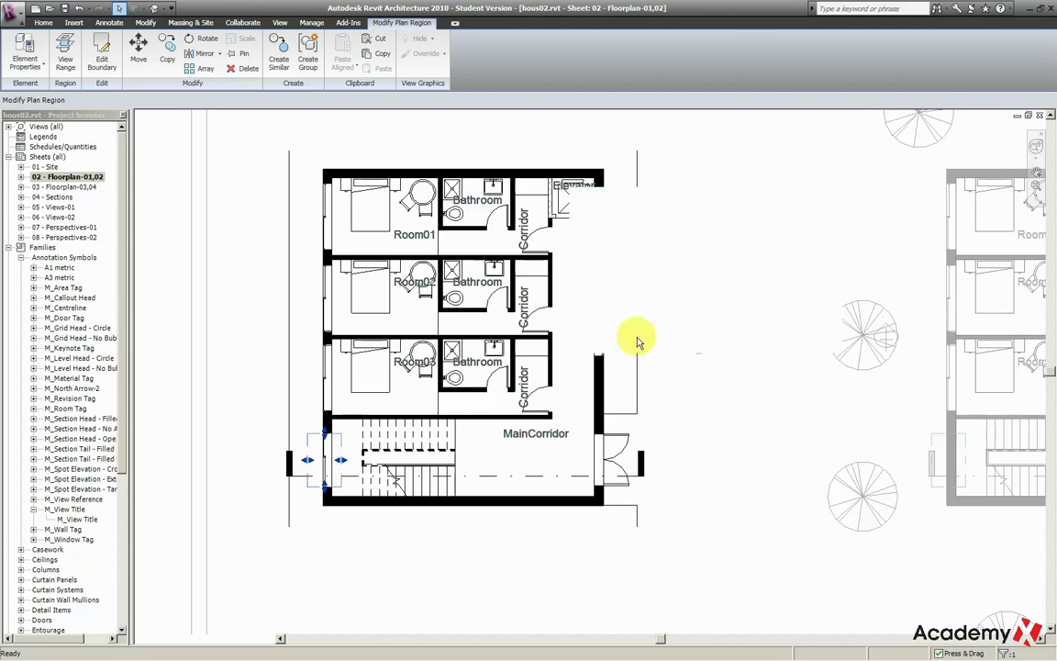
# - Stretch the stair plan region's top and bottom edges to the wall ends around the stair window
pyautogui.scroll(2, 311, 444)
pyautogui.scroll(1, 311, 444)
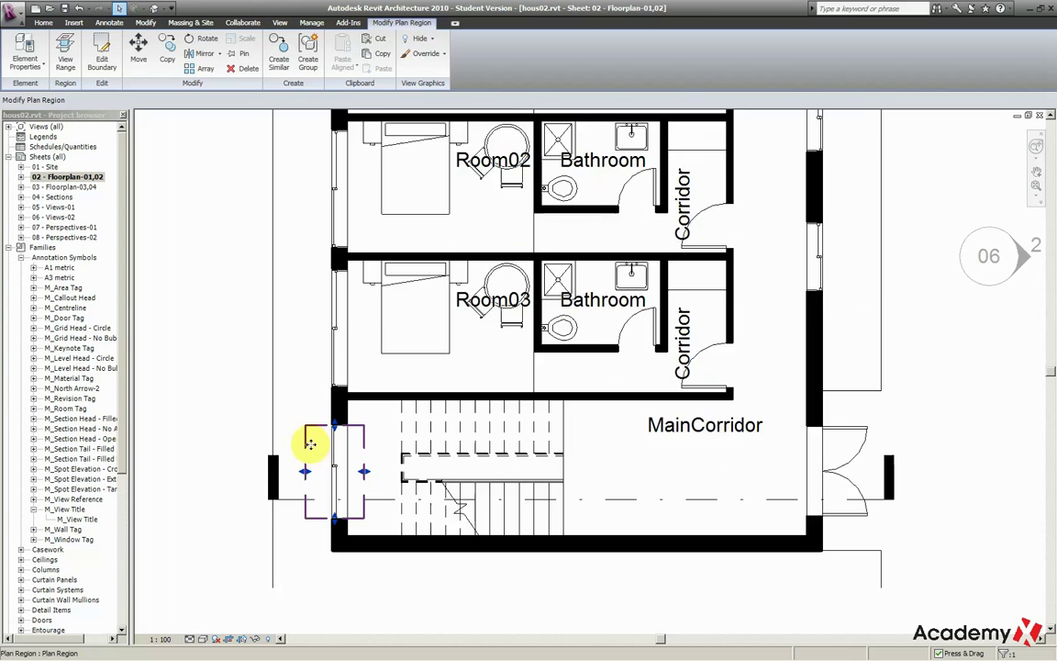
pyautogui.scroll(2, 338, 429)
pyautogui.scroll(1, 347, 416)
pyautogui.click(350, 394)
pyautogui.moveTo(349, 395); pyautogui.dragTo(349, 366)
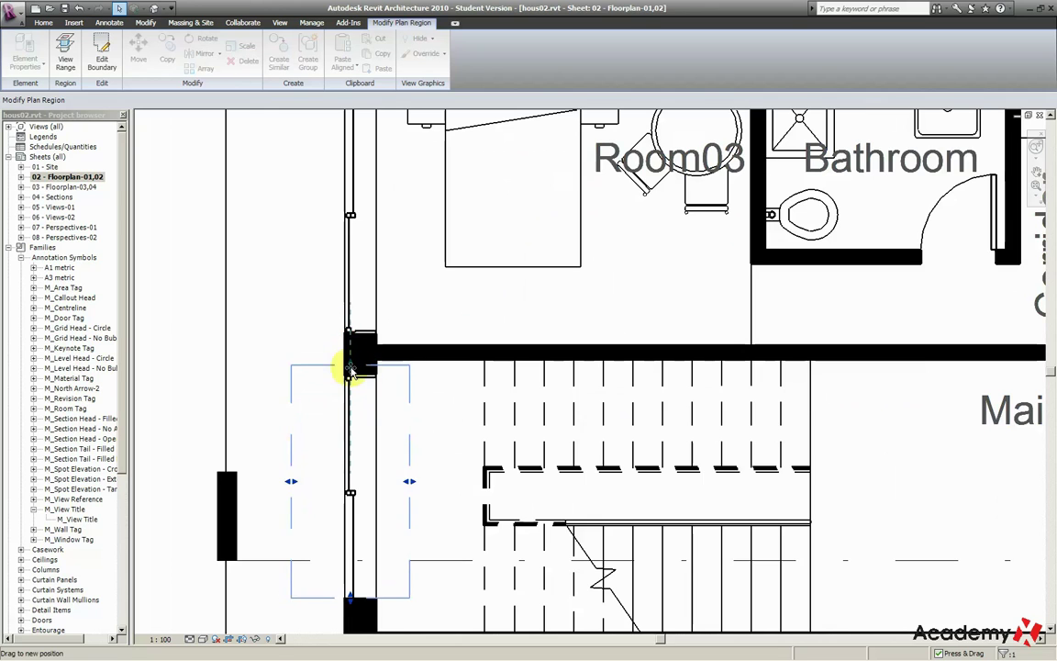
pyautogui.moveTo(404, 431); pyautogui.dragTo(404, 335, button='middle')
pyautogui.moveTo(356, 503); pyautogui.dragTo(360, 532)
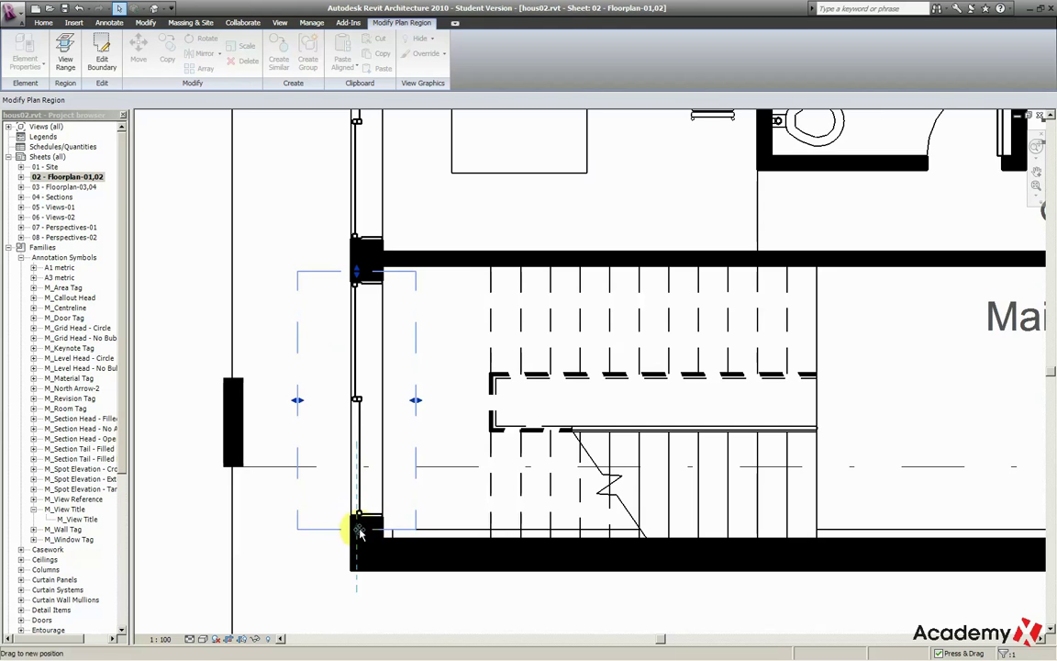
pyautogui.scroll(-1, 347, 441)
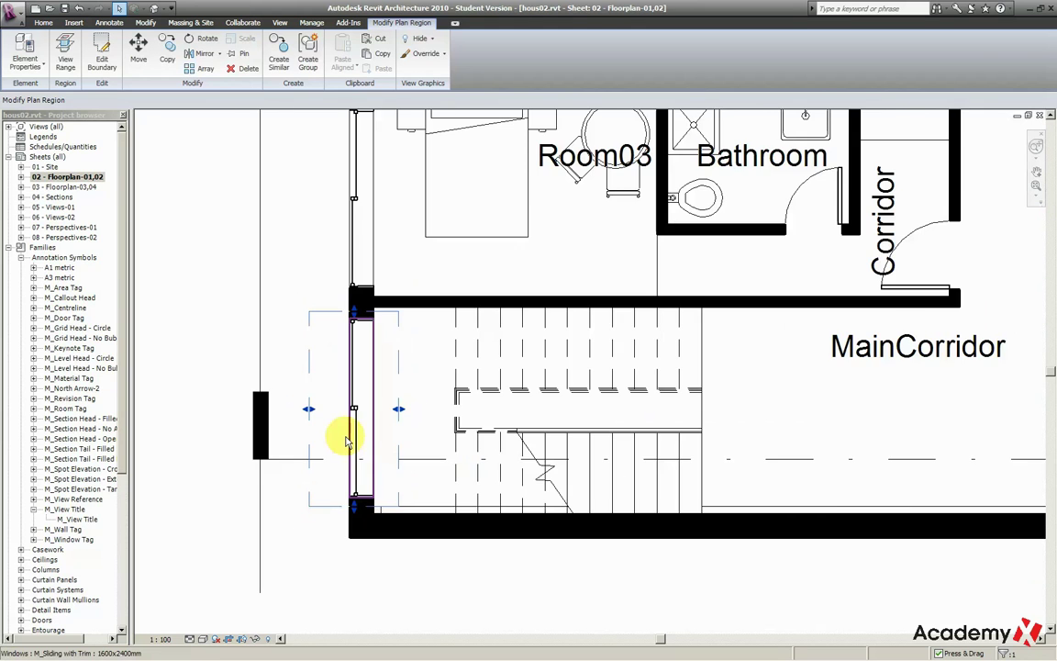
pyautogui.scroll(-2, 346, 441)
pyautogui.scroll(-1, 347, 442)
pyautogui.scroll(-1, 347, 441)
pyautogui.scroll(1, 347, 441)
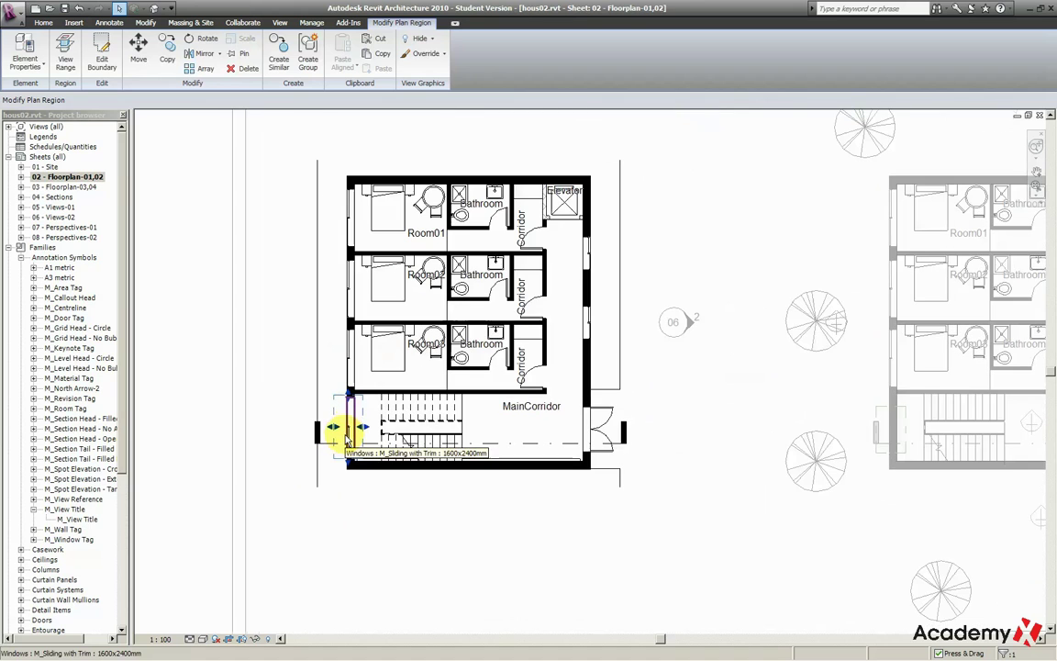